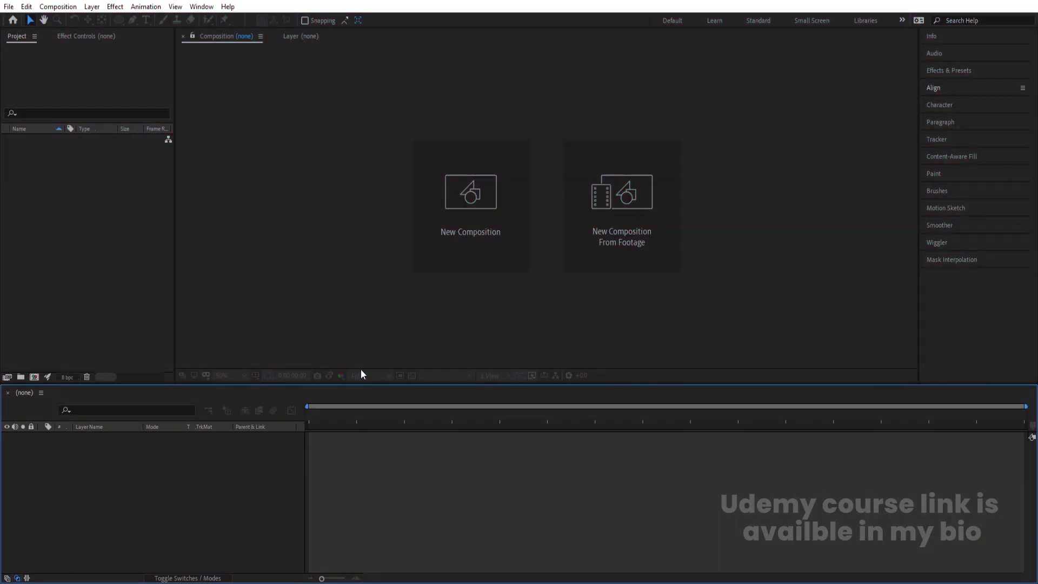
Step: Create a one-minute 1920 × 1080, 30 fps composition named Main Animation and show the title/action safe guides
left_click(355, 335)
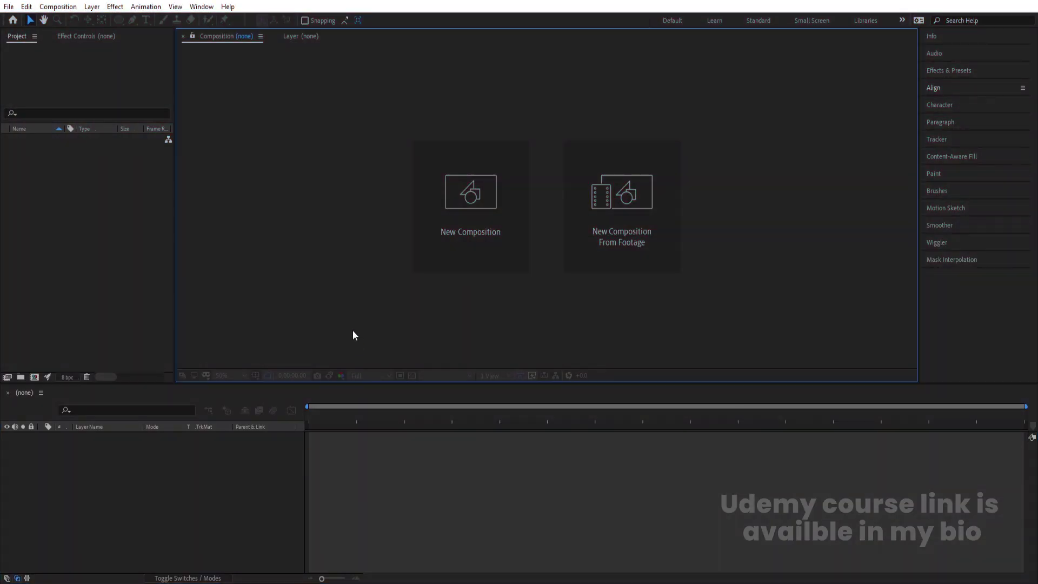
left_click(431, 250)
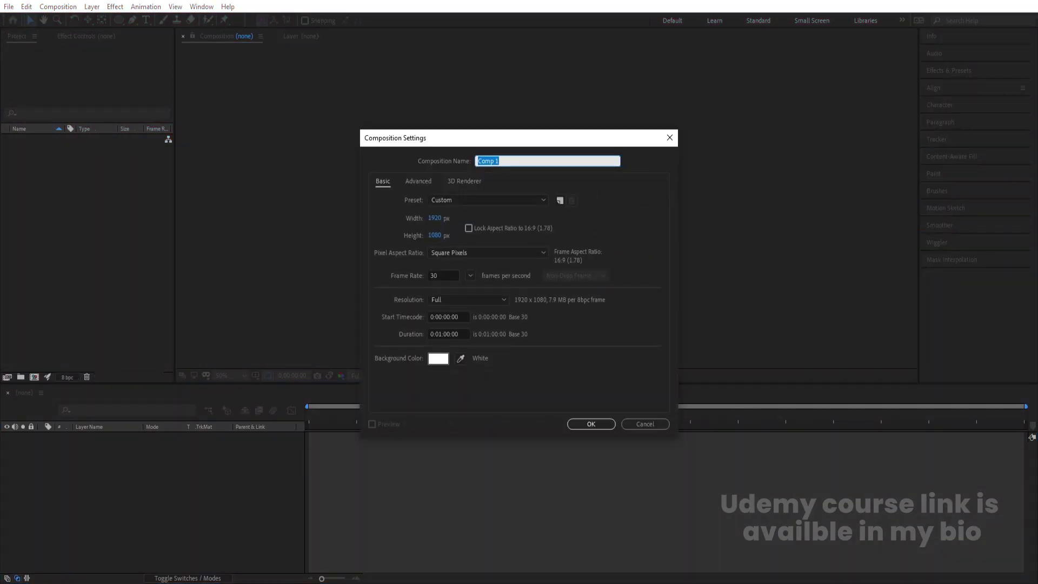
type("Main Animation")
left_click(591, 419)
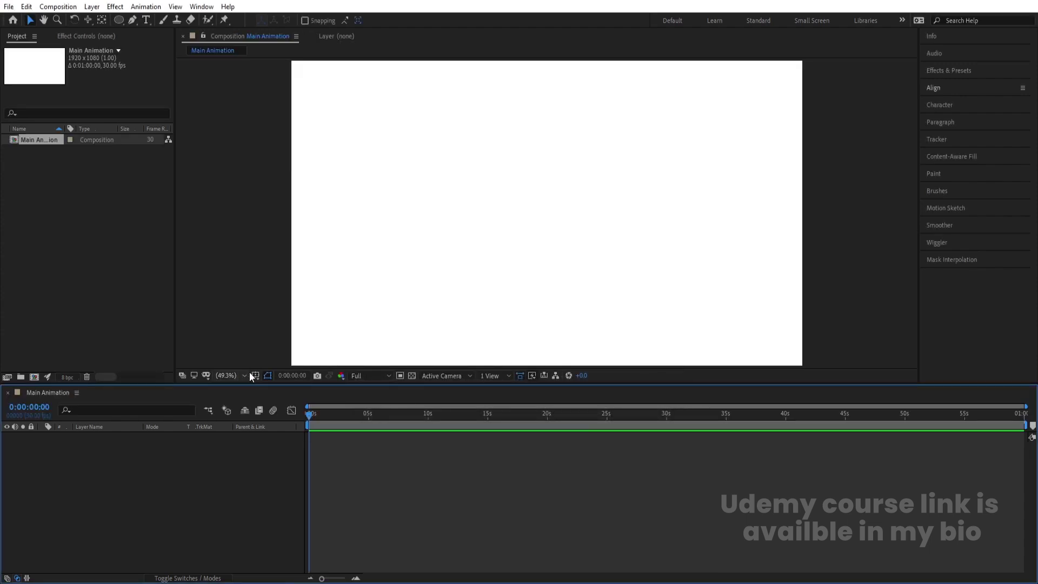
left_click(250, 373)
left_click(276, 387)
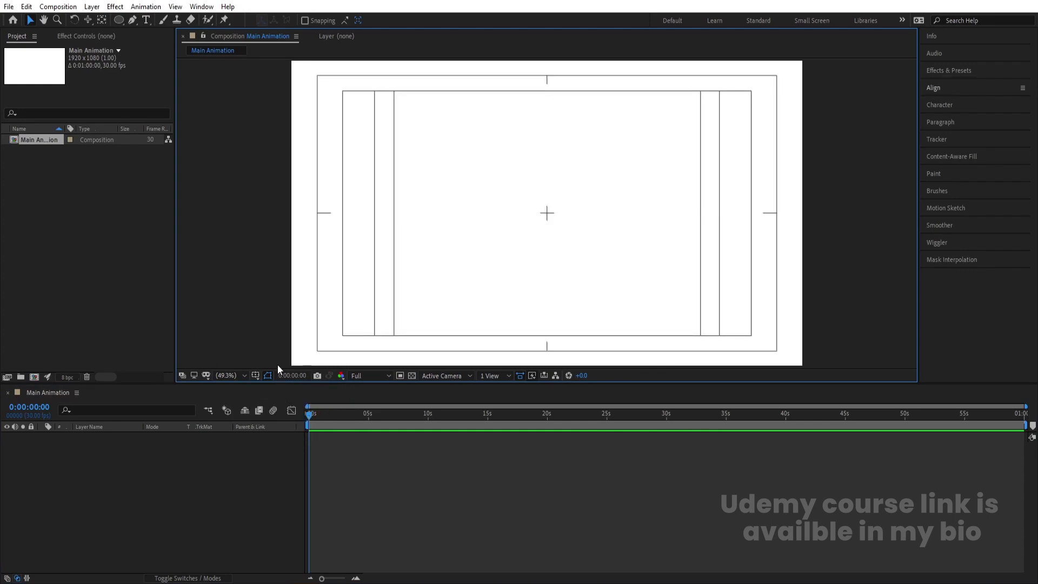
Step: Draw a small ellipse with black fill 000000 just below the composition's centre as a new shape layer
left_click(119, 21)
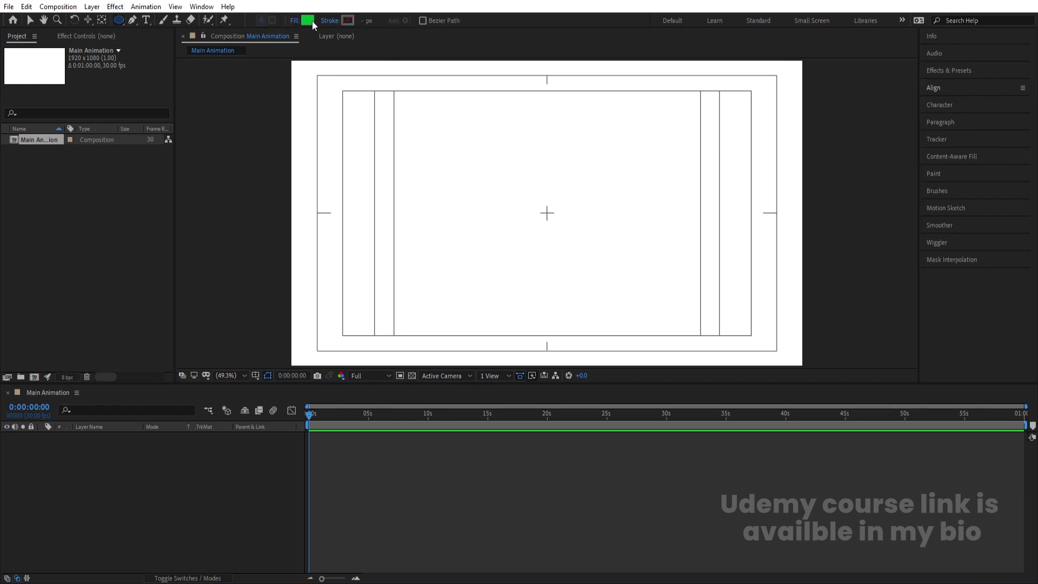
left_click(312, 22)
left_click_drag(292, 349, 146, 405)
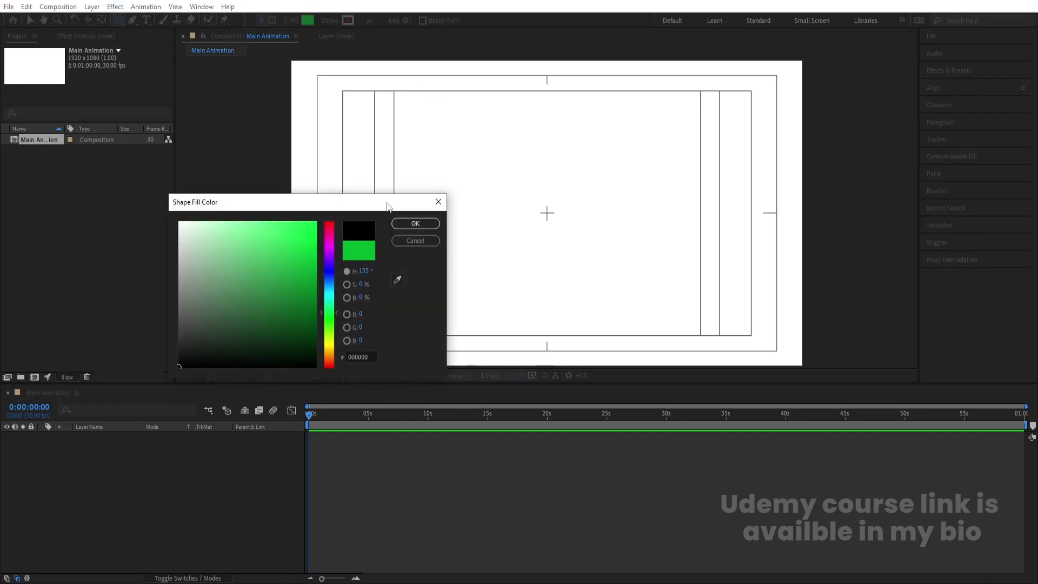
left_click(414, 224)
left_click_drag(545, 257, 569, 282)
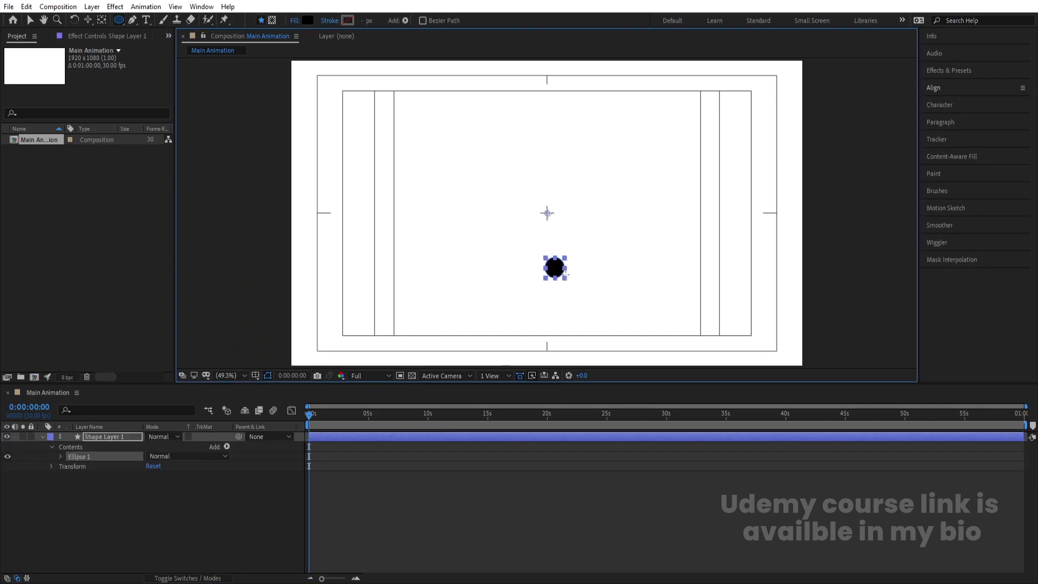
left_click(139, 512)
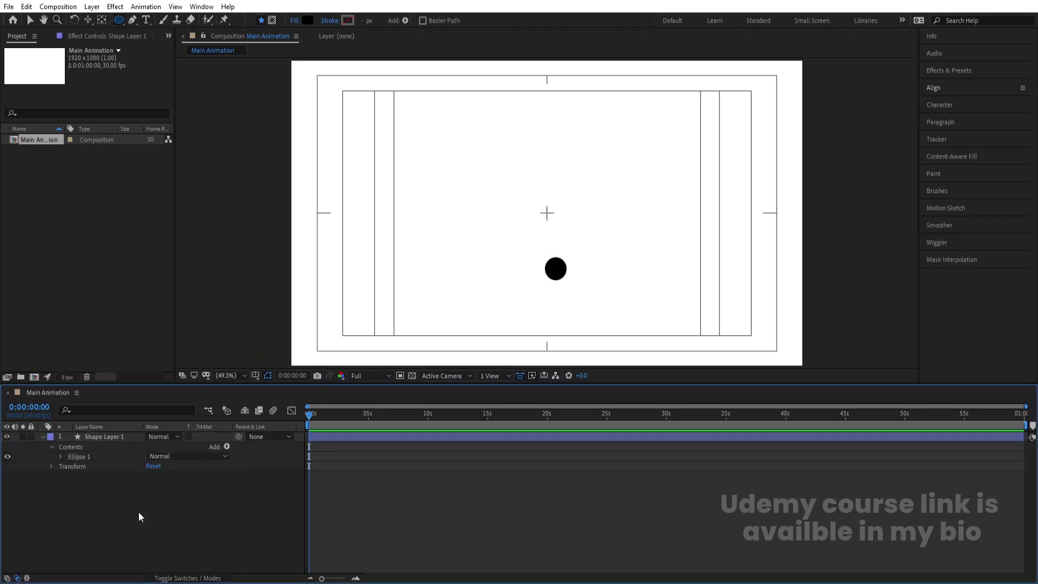
Step: Centre the shape layer's anchor point on the circle and align the layer horizontally and vertically to the composition's centre
left_click(111, 436)
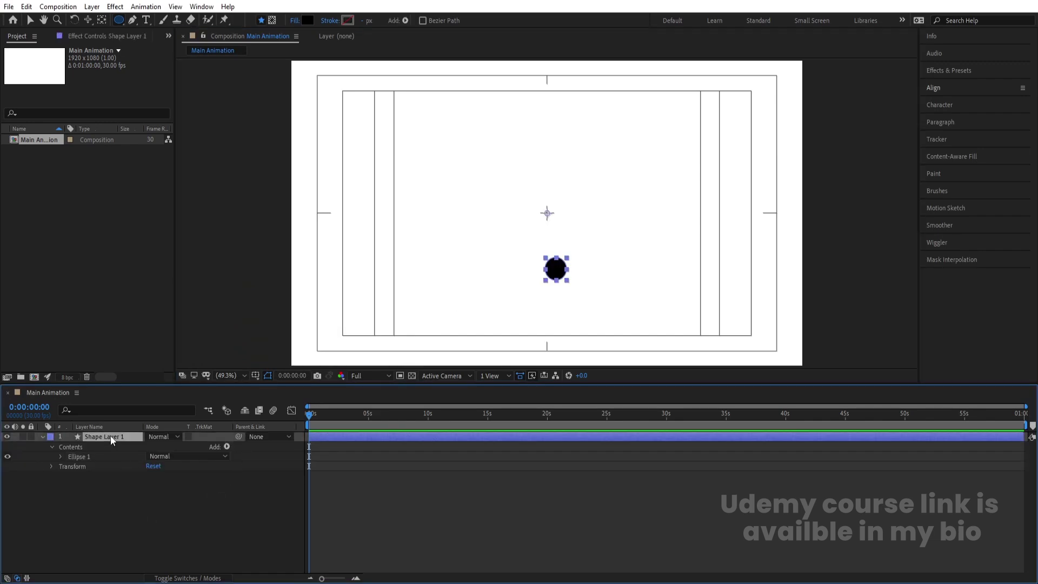
key("ctrl+alt+Home")
left_click(956, 89)
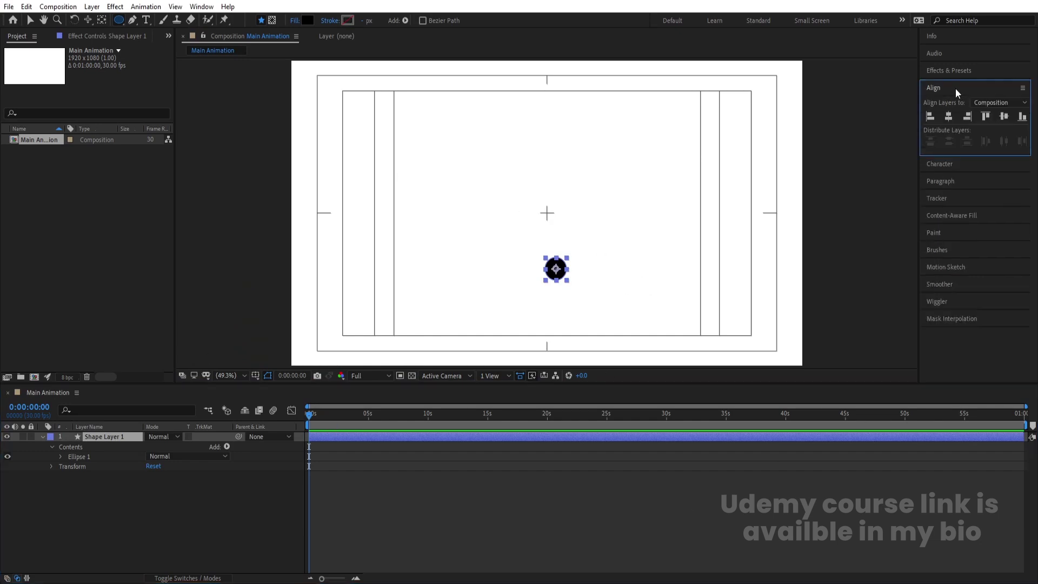
left_click(947, 119)
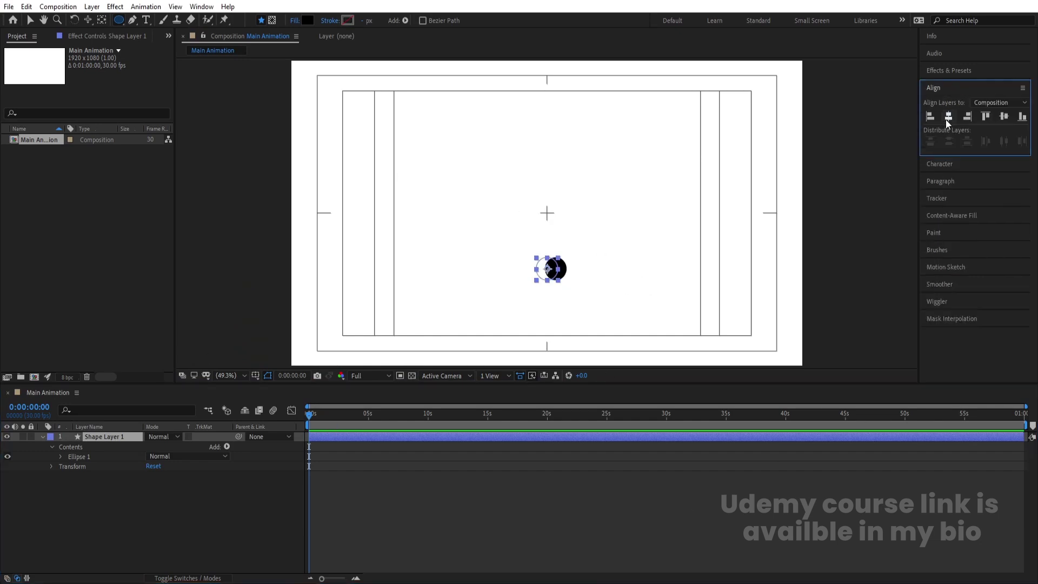
left_click(1002, 117)
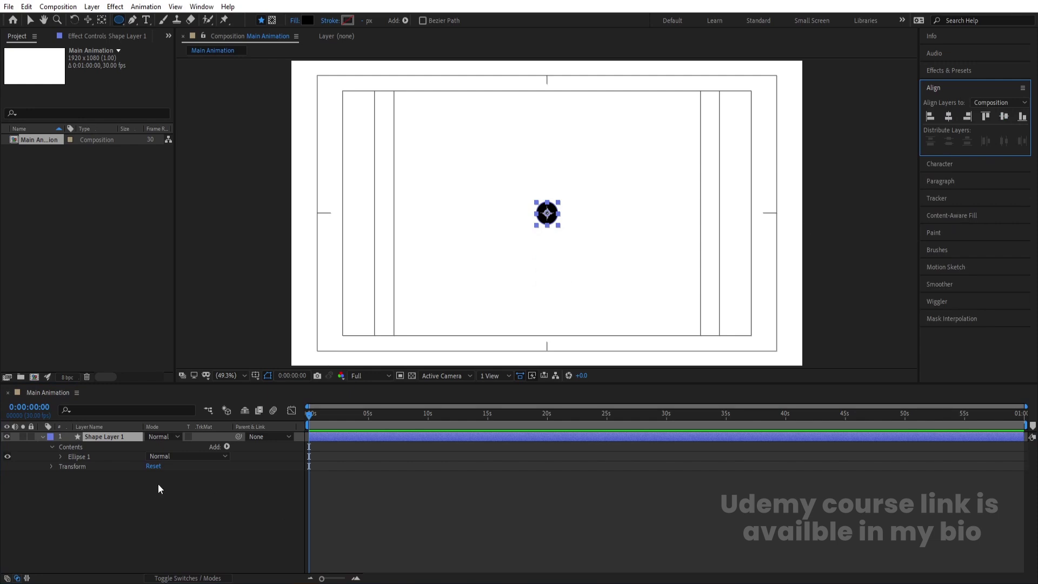
Step: Separate the circle's Position into X and Y dimensions and add a keyframe for each at the first frame
key("p")
key("Num_Lock")
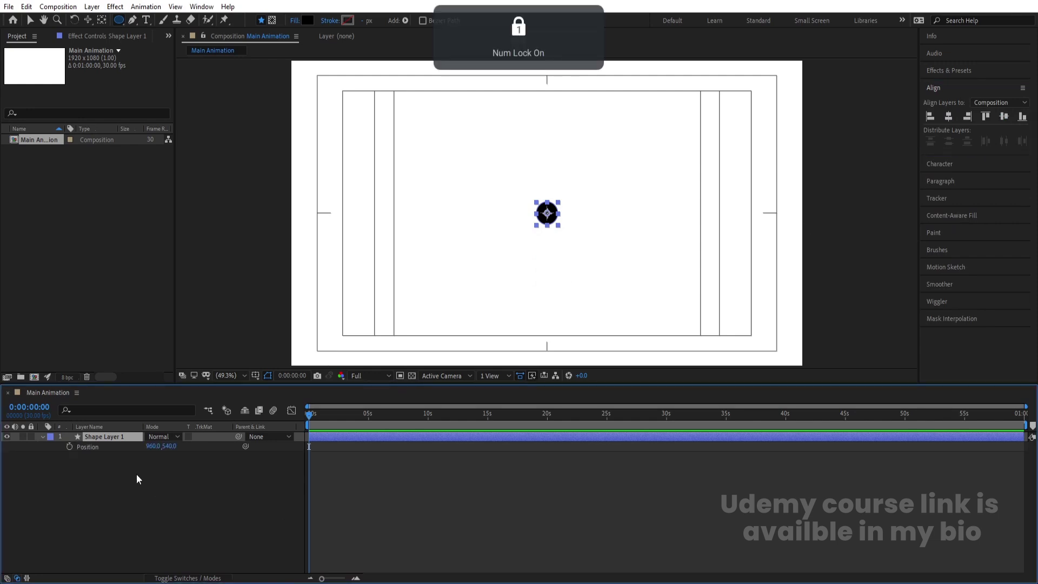
right_click(100, 447)
left_click(134, 335)
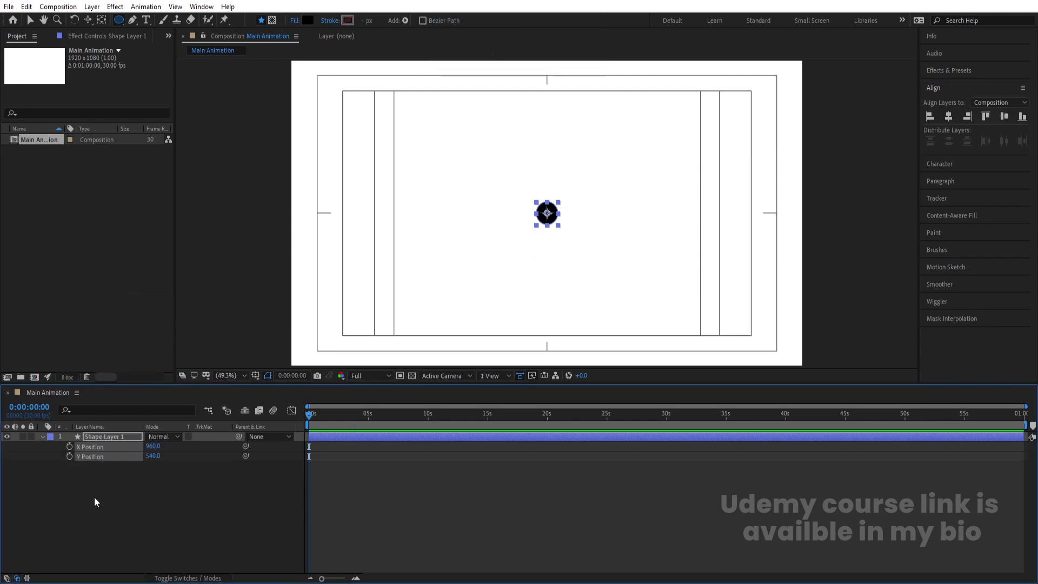
left_click(70, 446)
left_click(70, 456)
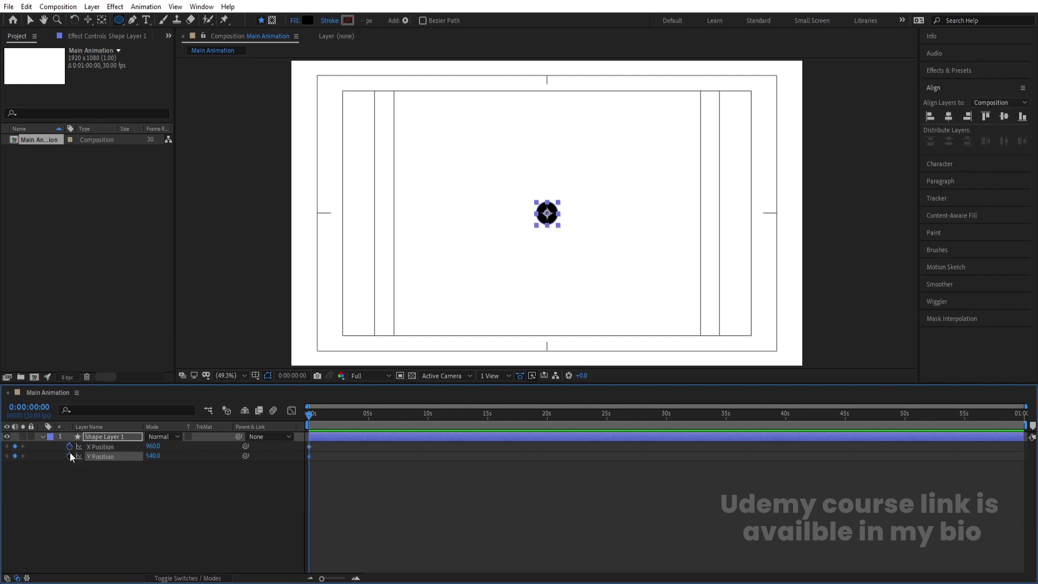
Step: Add a Scale keyframe at the first frame and reveal all of the circle's keyframed properties
key("s")
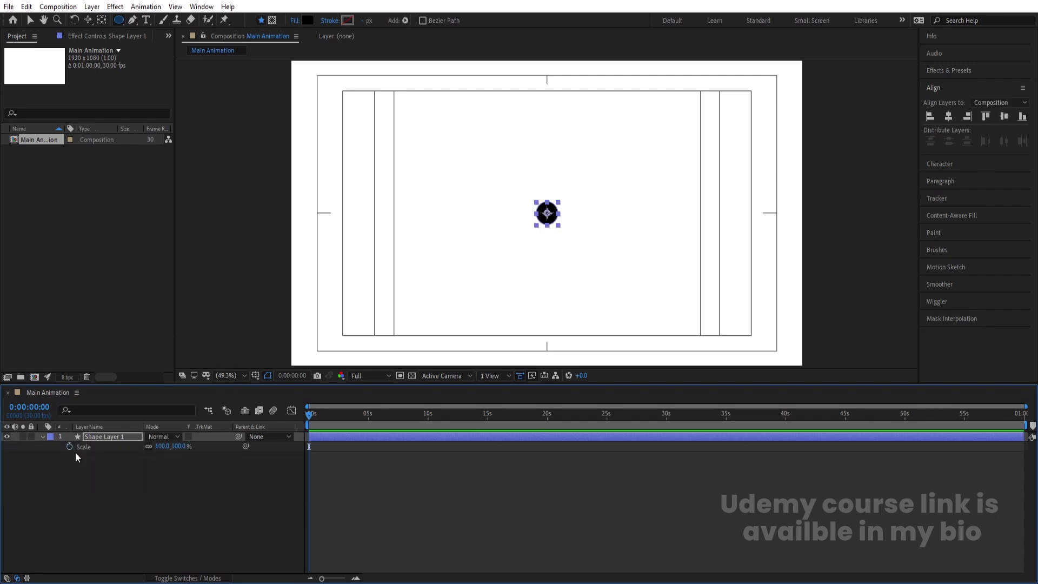
left_click(69, 446)
key("u")
Step: At frame 20, set the circle's X Position to 1465 and add a Y Position keyframe with its value unchanged
key("equal")
key("equal")
key("equal")
key("equal")
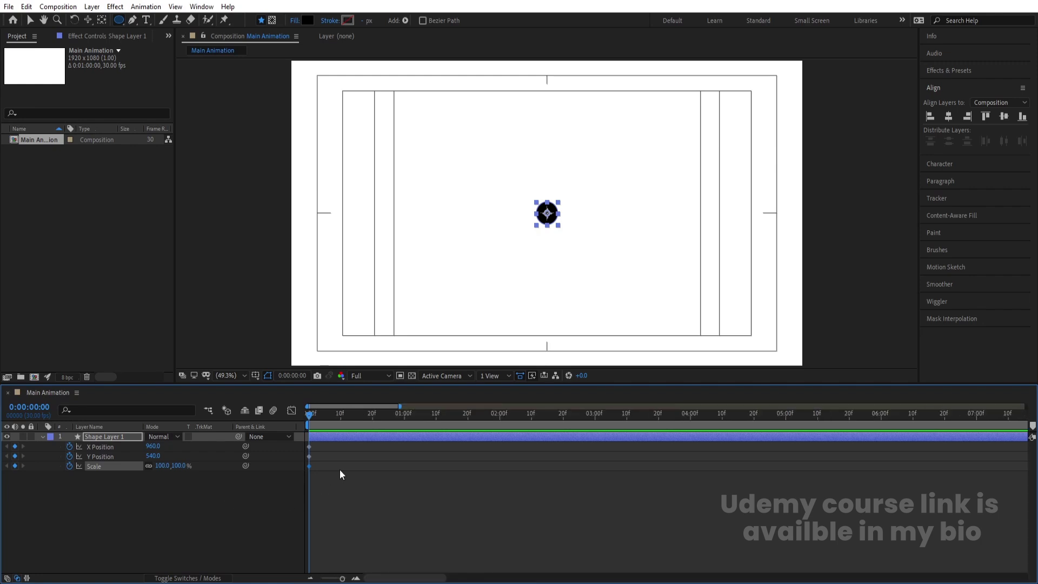
left_click(436, 414)
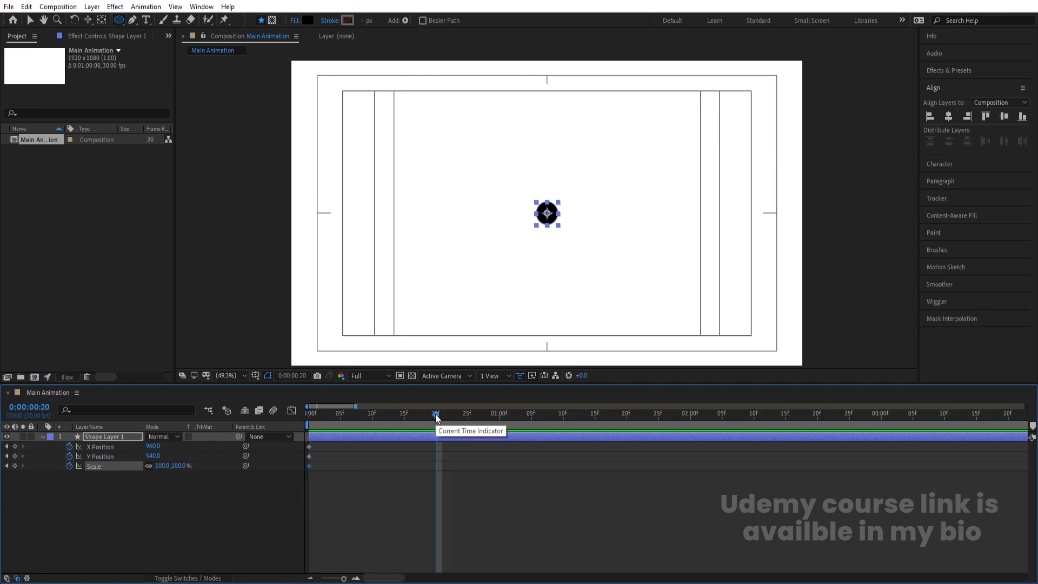
left_click(151, 489)
left_click_drag(154, 447, 411, 445)
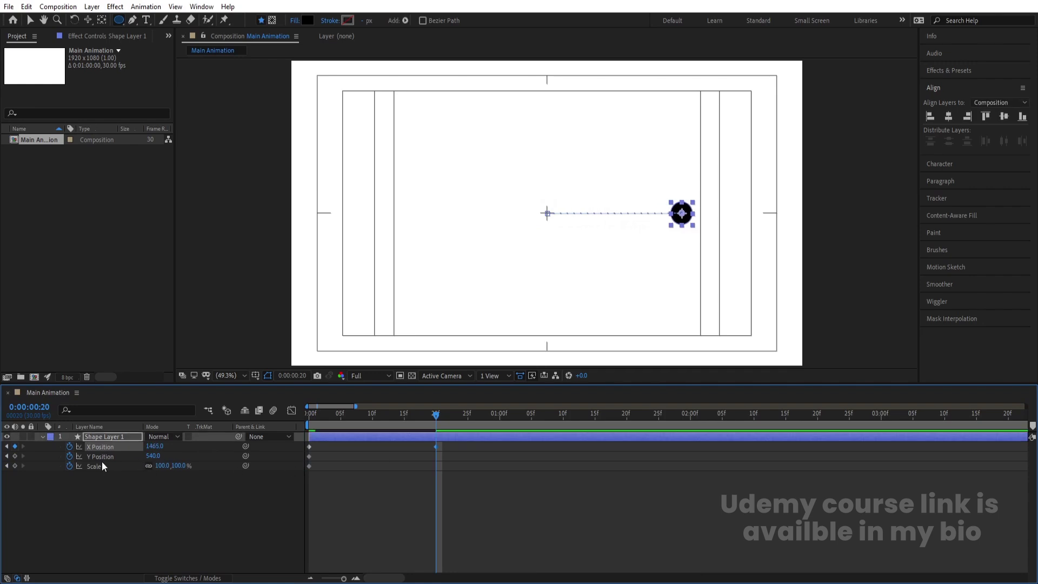
left_click(15, 456)
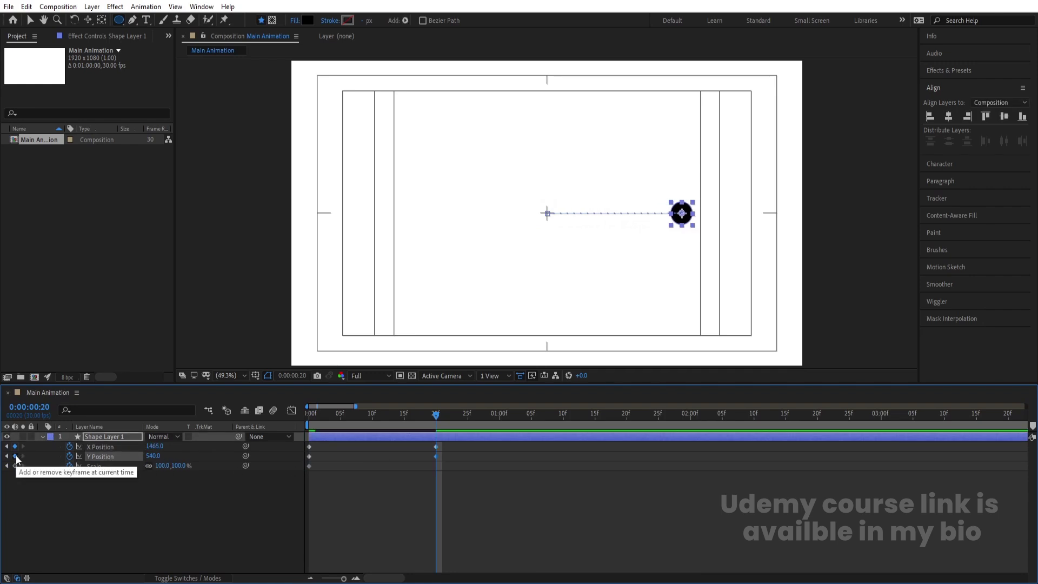
Step: Set the circle's Scale to 0% at frame 20
left_click(163, 466)
type("0")
key("Return")
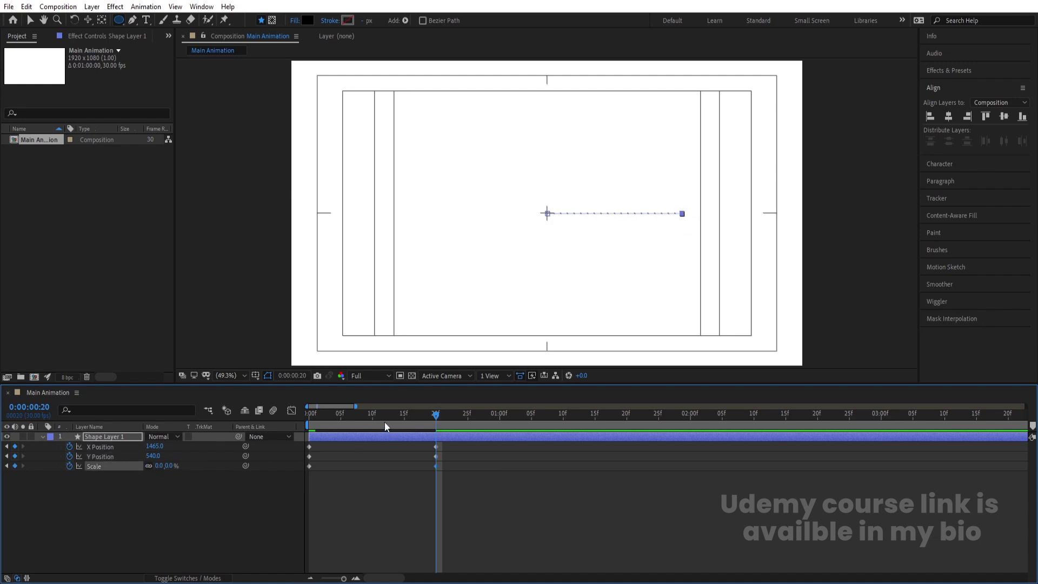
Step: At frame 10, set the circle's Y Position to 275 to raise the middle of its motion path
left_click_drag(385, 426, 375, 417)
left_click(153, 457)
type("360")
key("Return")
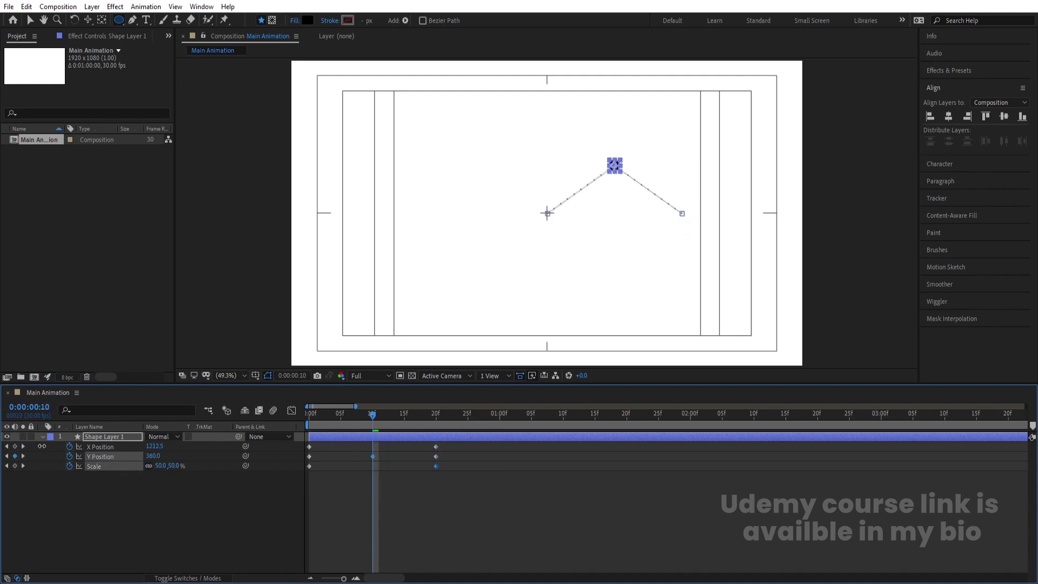
left_click_drag(151, 456, 112, 456)
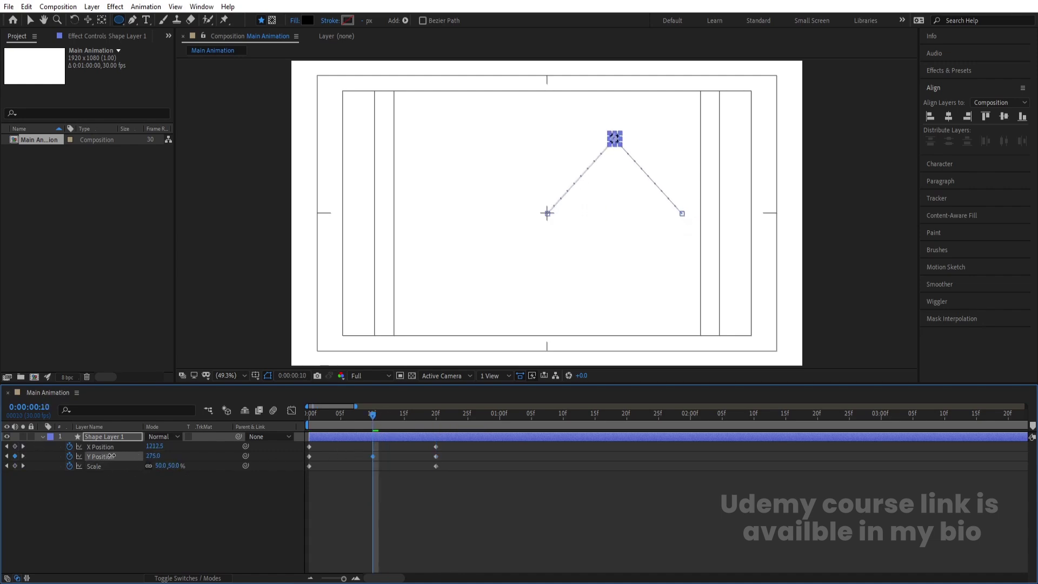
Step: At the first frame, set the circle's Scale to 135%
left_click(326, 502)
left_click_drag(326, 420, 151, 421)
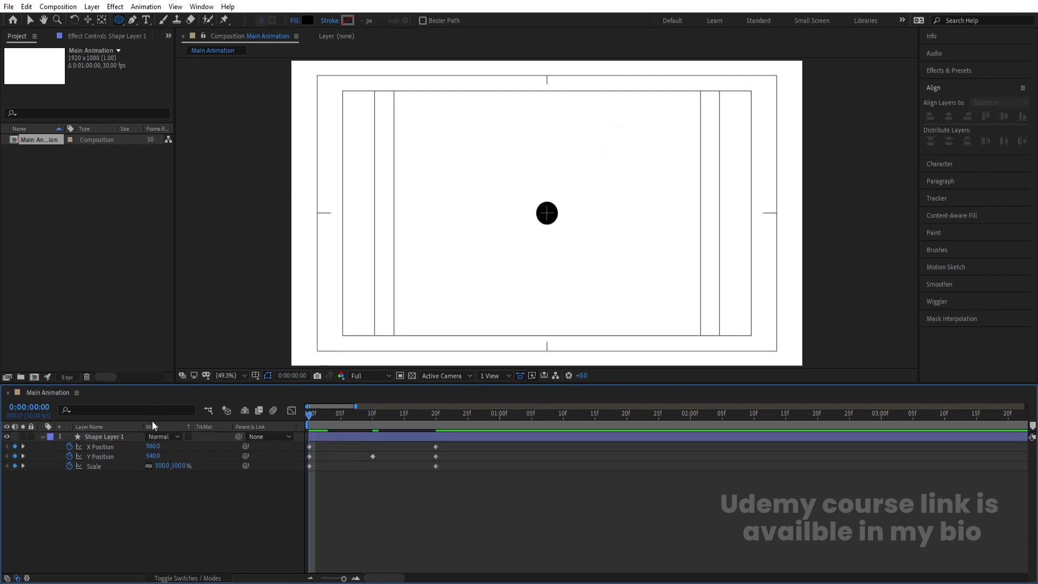
left_click_drag(155, 466, 182, 466)
Step: Ease the Y Position keyframes, then in the speed graph lengthen the middle keyframe's influence and shorten both end keyframes' influence
left_click_drag(337, 420, 280, 459)
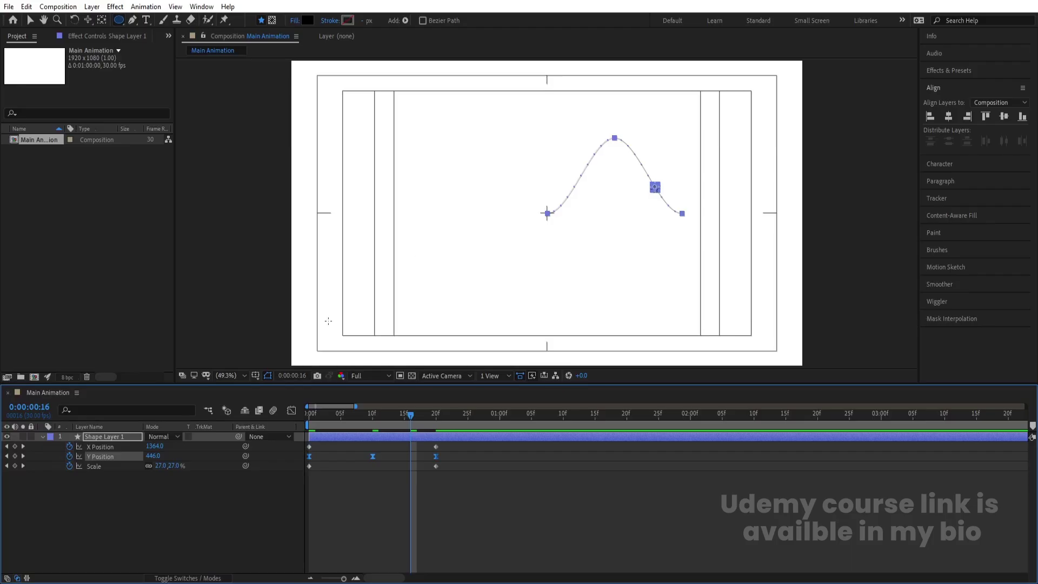
left_click(292, 410)
left_click_drag(361, 474, 340, 440)
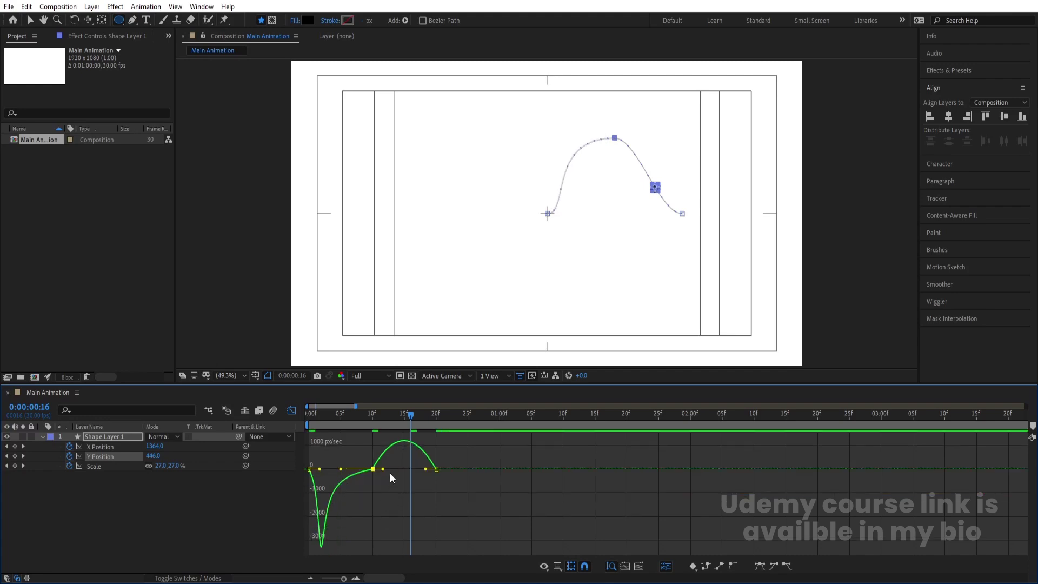
left_click_drag(383, 469, 409, 436)
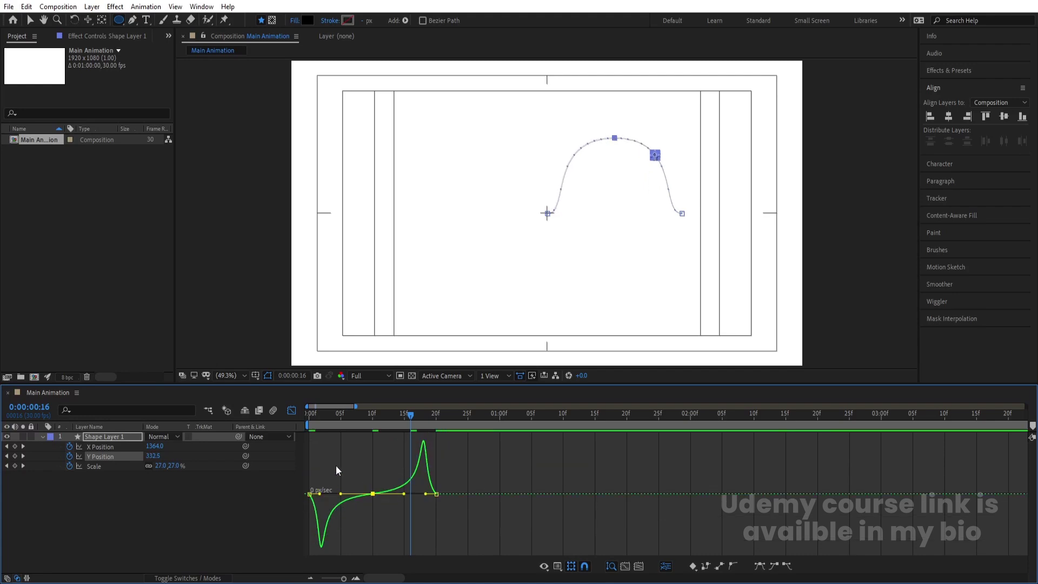
left_click_drag(320, 494, 311, 494)
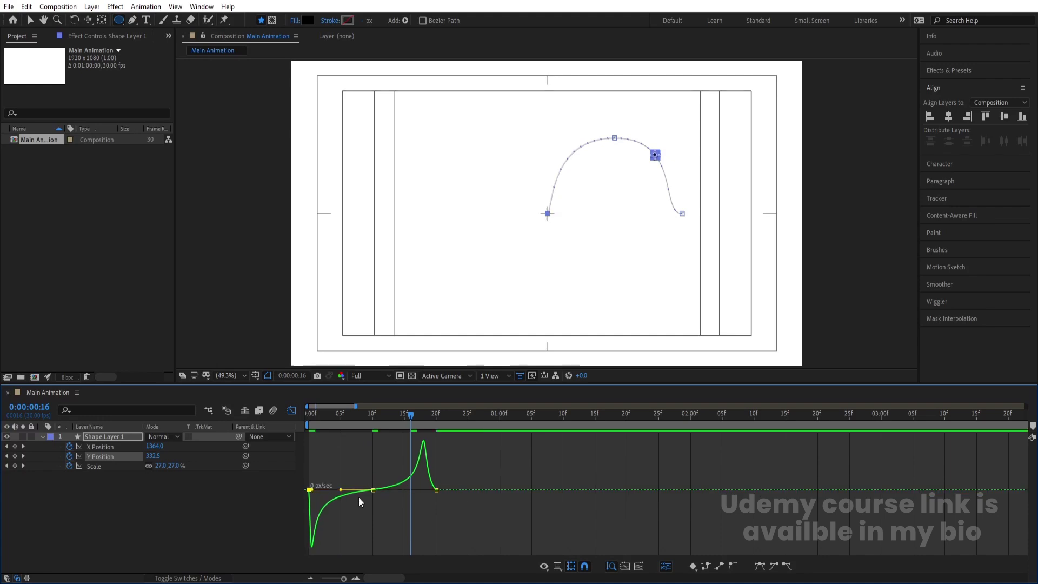
left_click_drag(451, 464, 435, 490)
Step: Preview the circle's arc motion and return the timeline from the Graph Editor to the keyframe view
key("space")
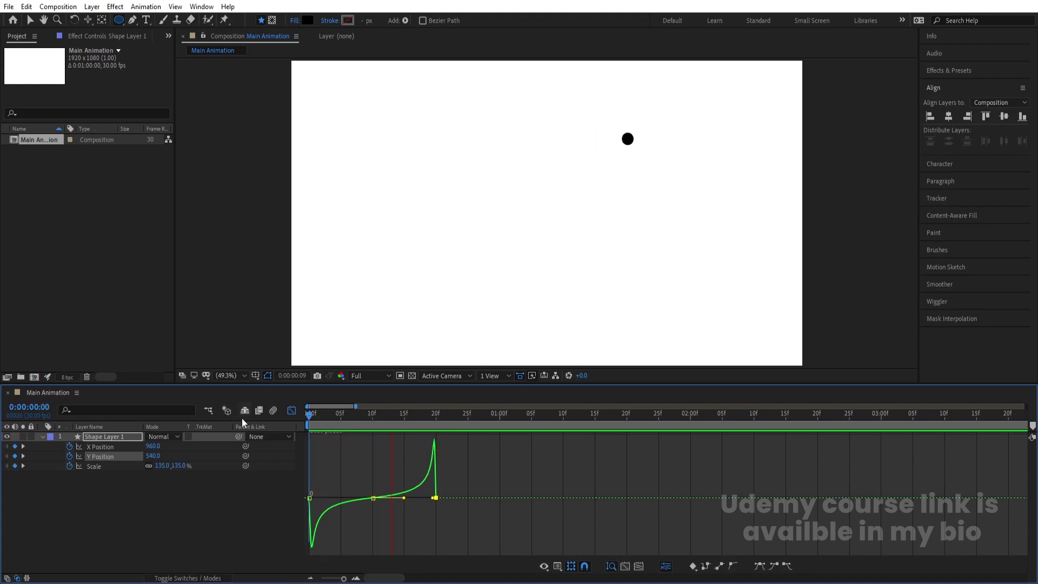
key("space")
left_click(293, 410)
key("space")
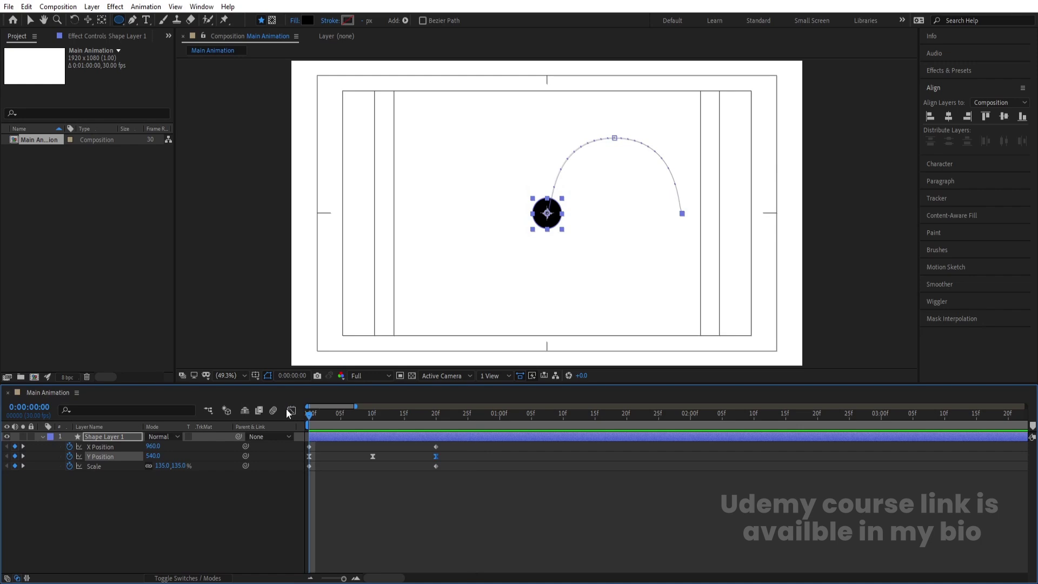
key("space")
left_click(372, 485)
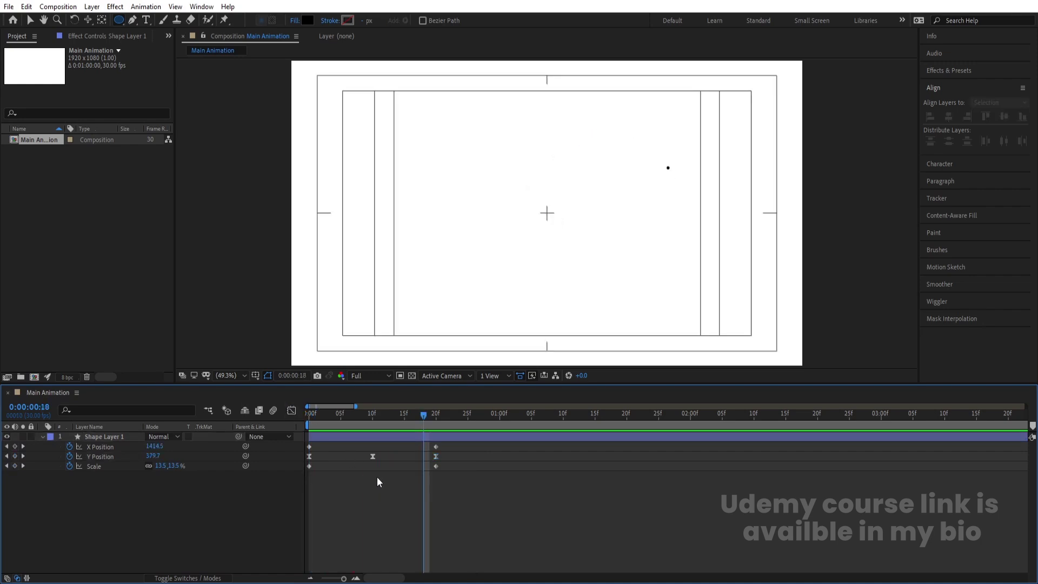
Step: Try a Scale of 20% on the circle's frame 20 keyframe and restore it to 0%
key("k")
left_click(408, 436)
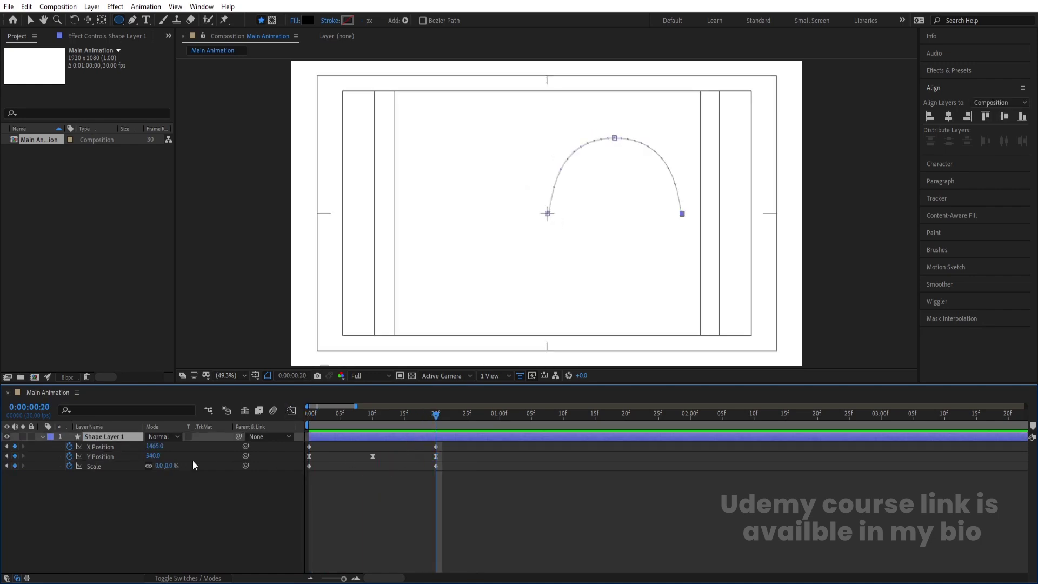
left_click(160, 466)
type("20")
key("Return")
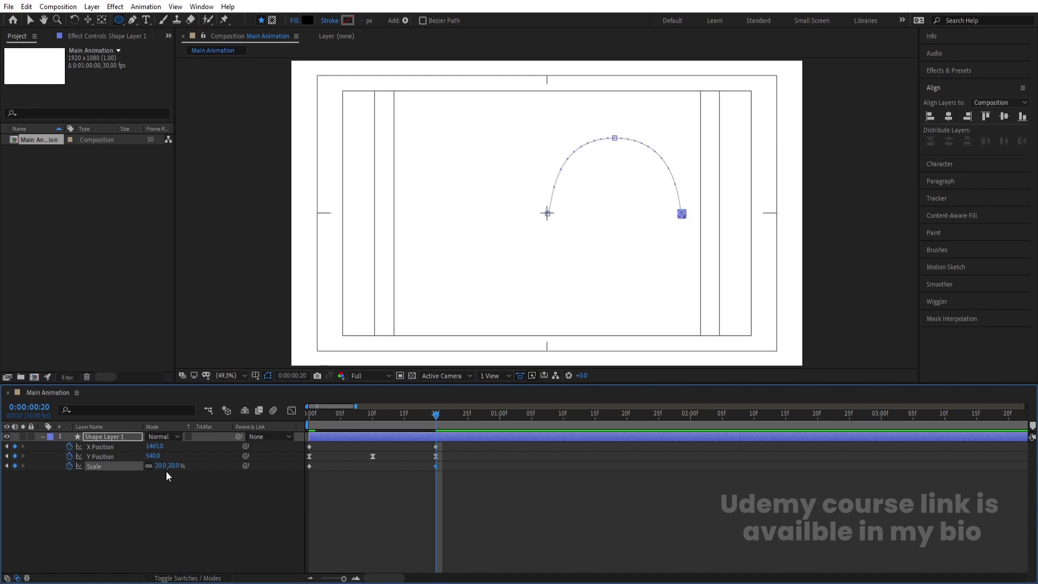
left_click(161, 465)
type("0")
key("Return")
Step: Duplicate the animated circle's shape layer and reveal the copy's keyframed properties
left_click(313, 499)
left_click(336, 438)
key("ctrl+d")
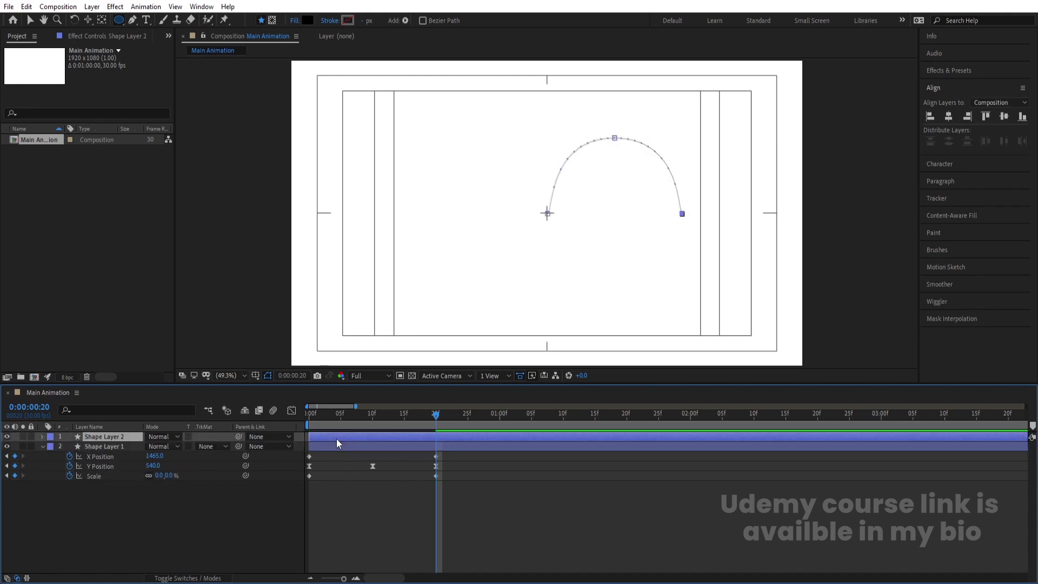
key("u")
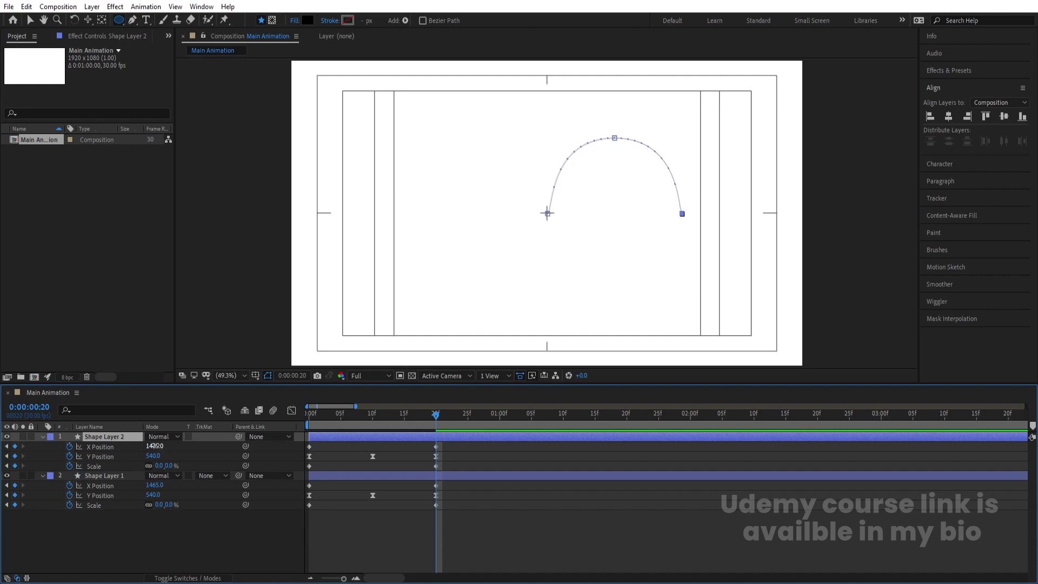
Step: Set Shape Layer 2's frame 20 keyframes to X Position 1369 and Y Position 490
left_click_drag(155, 447, 103, 444)
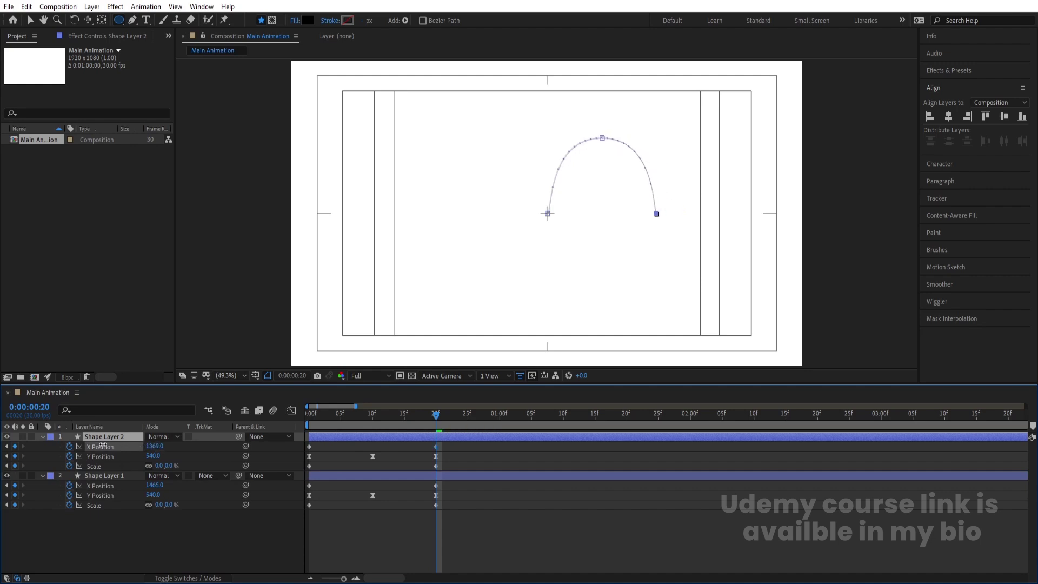
left_click(153, 456)
type("490")
key("Return")
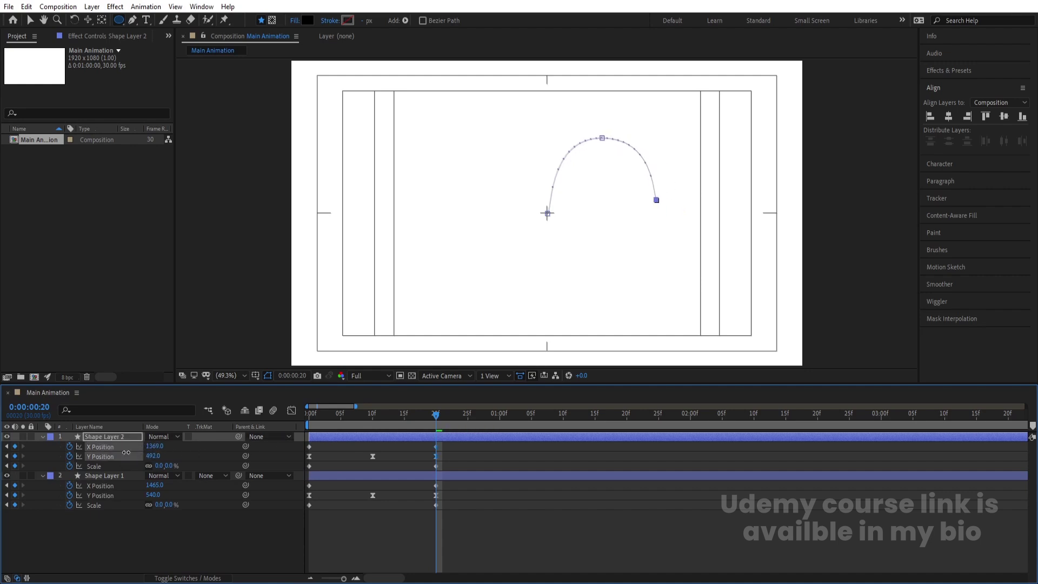
Step: Duplicate Shape Layer 2, move the copy's frame 20 end position further inward and upward, and preview the motion
left_click(382, 434)
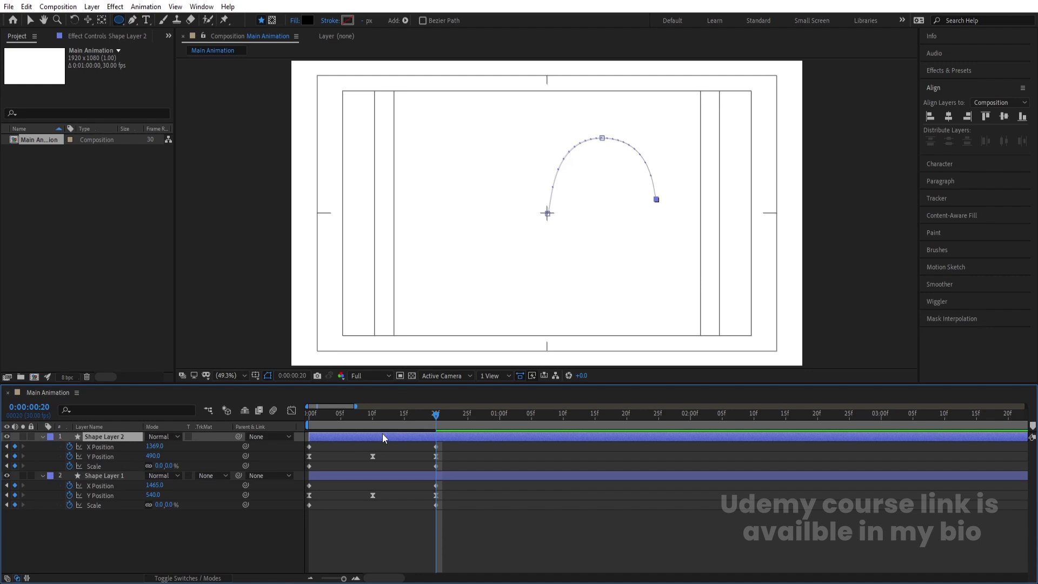
key("ctrl+d")
key("u")
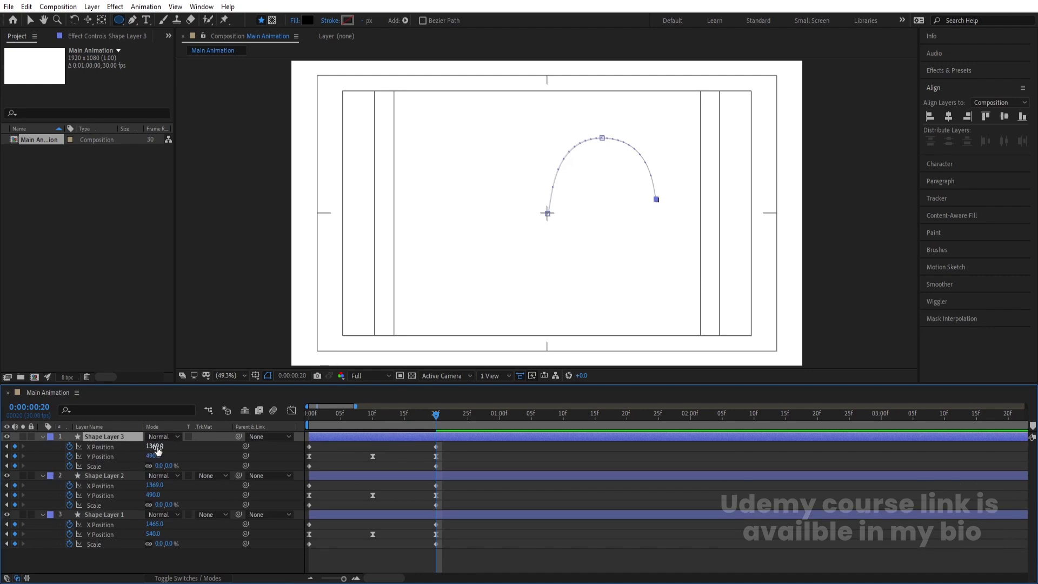
mouse_move(154, 447)
left_mouse_down()
mouse_move(120, 447)
mouse_move(143, 456)
left_mouse_up()
key("space")
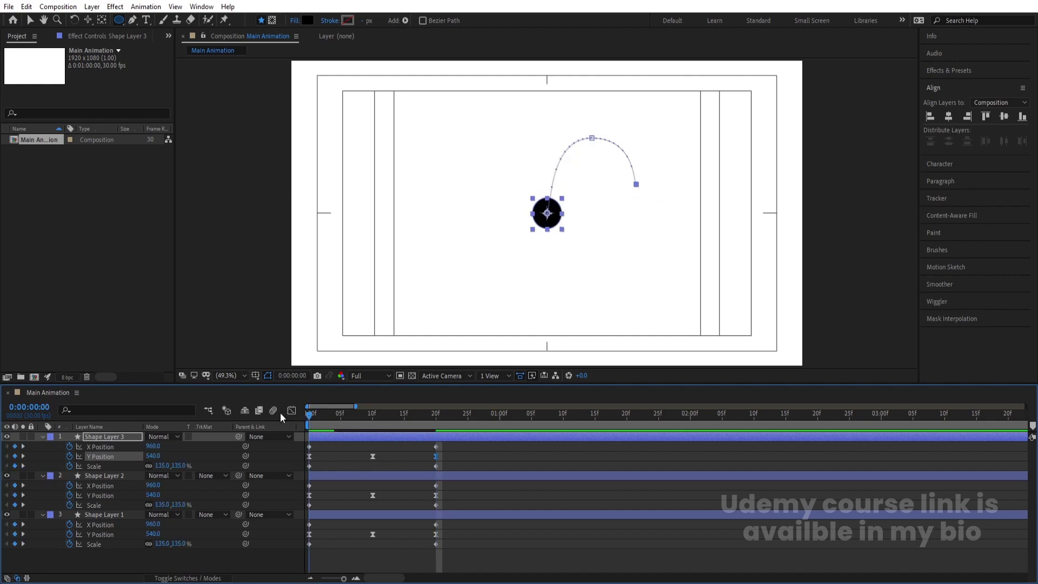
key("space")
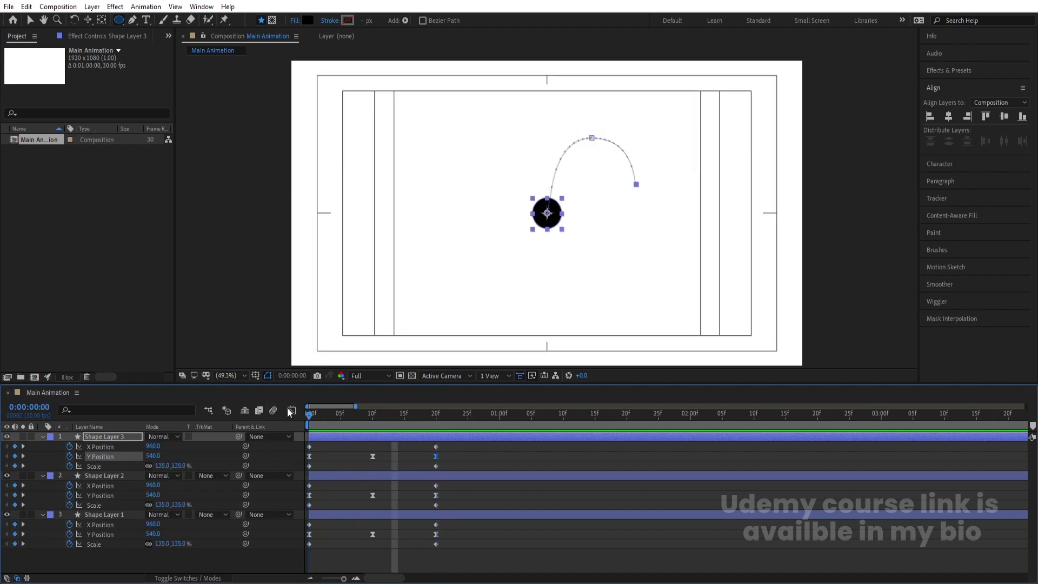
Step: Shift Shape Layer 2 so that it and its keyframes start at frame 2
left_click(326, 459)
key("equal")
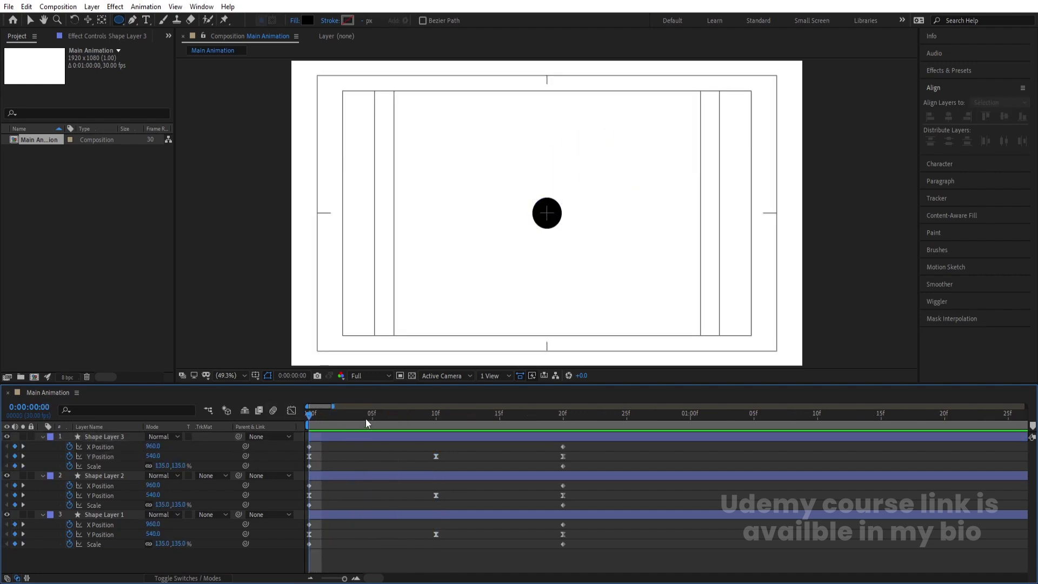
key("equal")
left_click(359, 423)
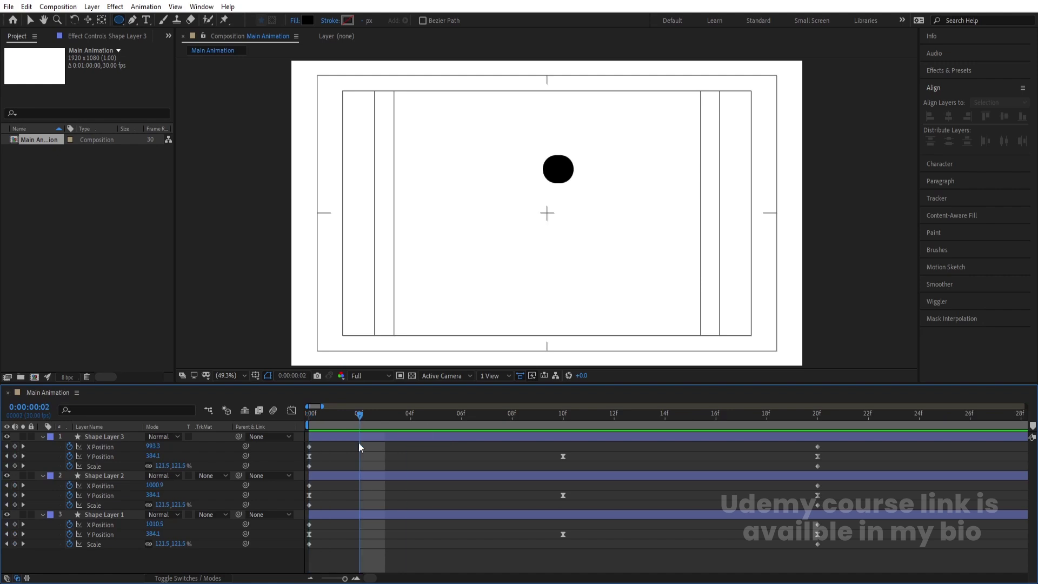
left_click_drag(359, 477, 407, 419)
Step: Shift Shape Layer 3 to start at frame 4, preview the staggered circles and return to frame 0
left_click(409, 420)
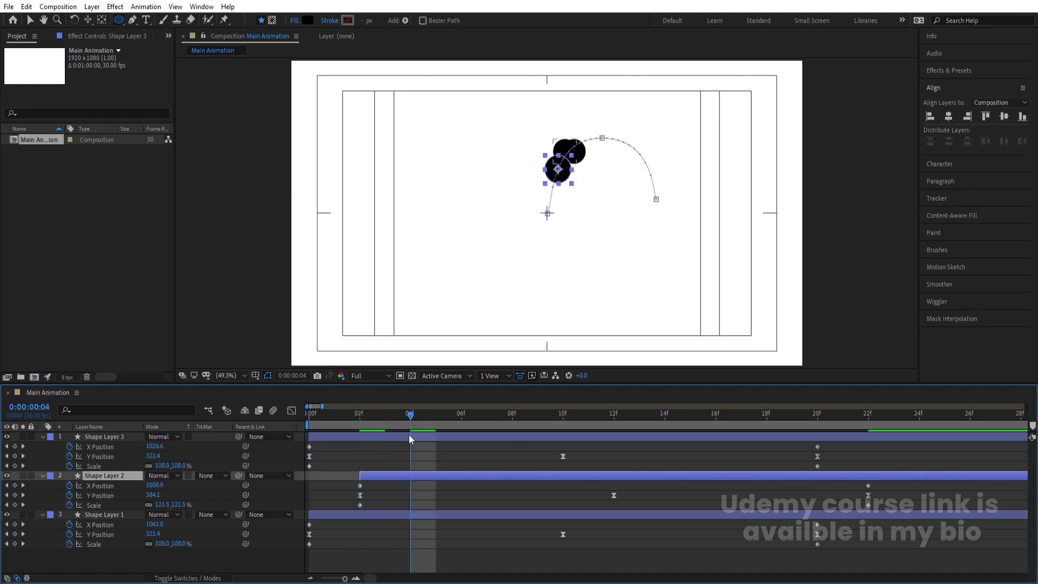
left_click(409, 433)
key("bracketleft")
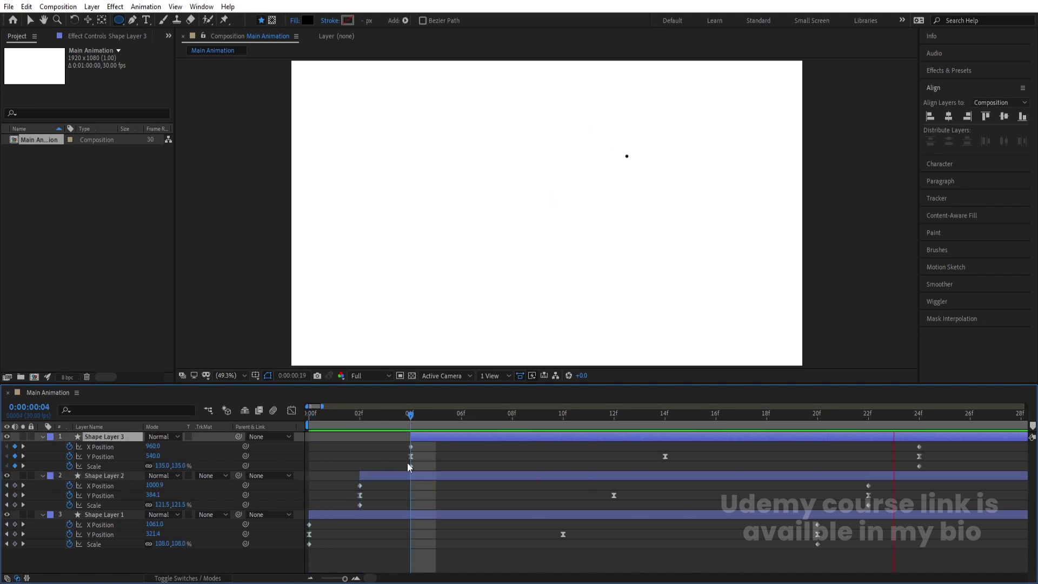
key("space")
key("minus")
key("minus")
key("minus")
key("Home")
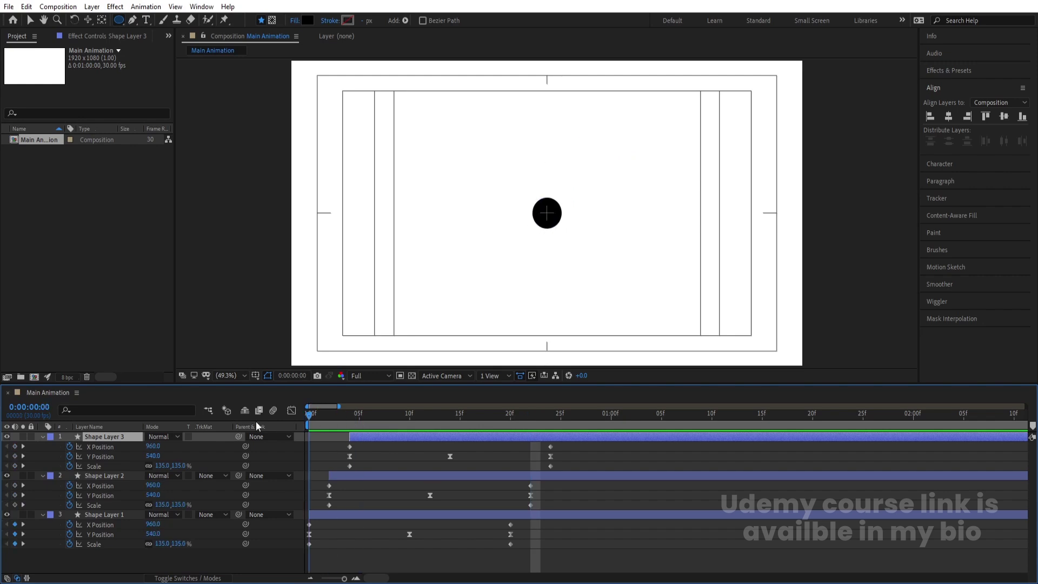
Step: Pre-compose all three shape layers as a composition named 1 and collapse the new layer's transformations
left_click(94, 515, "shift")
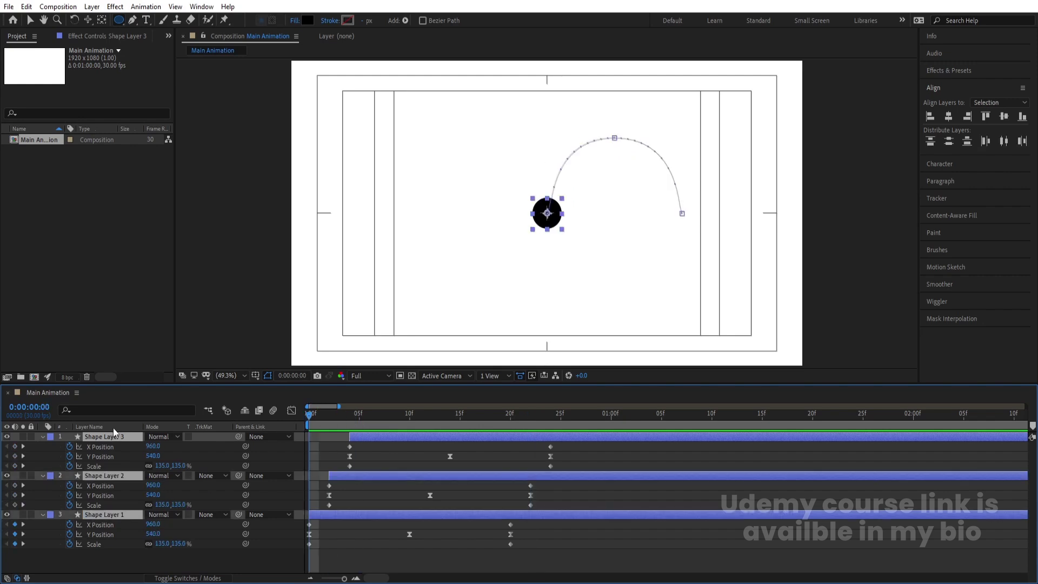
key("ctrl+shift+c")
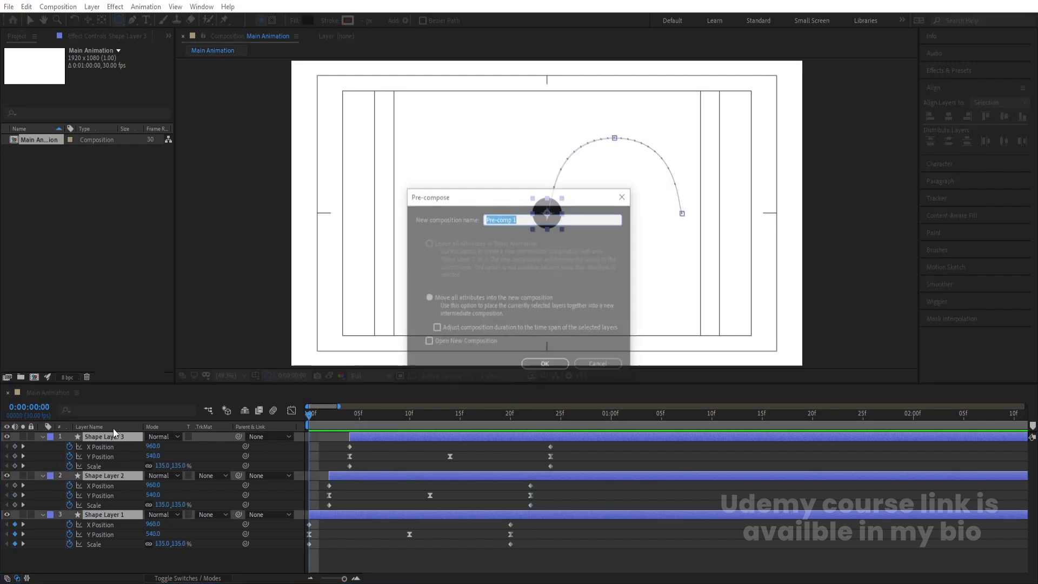
type("1")
key("Return")
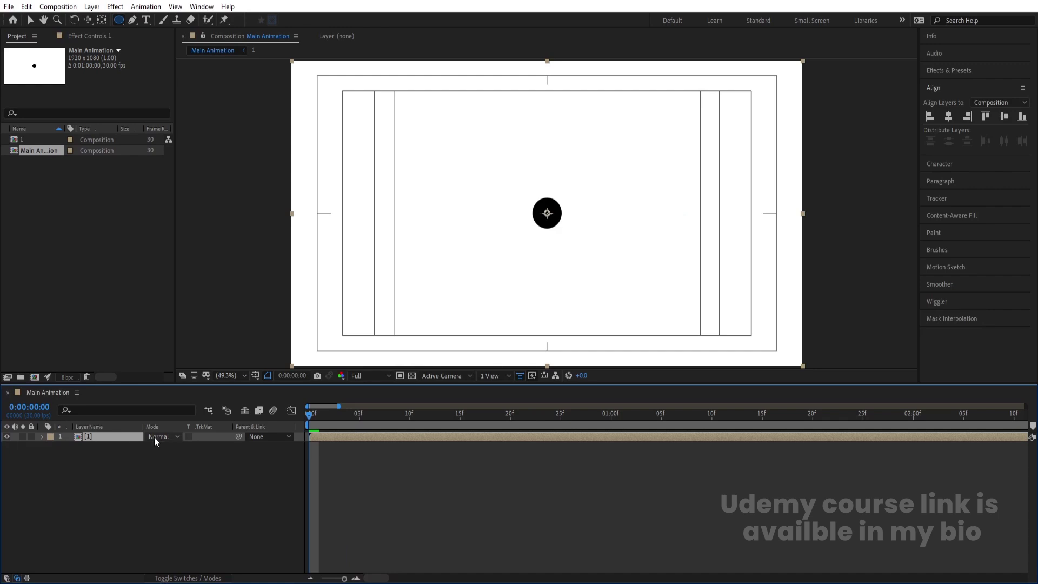
key("F4")
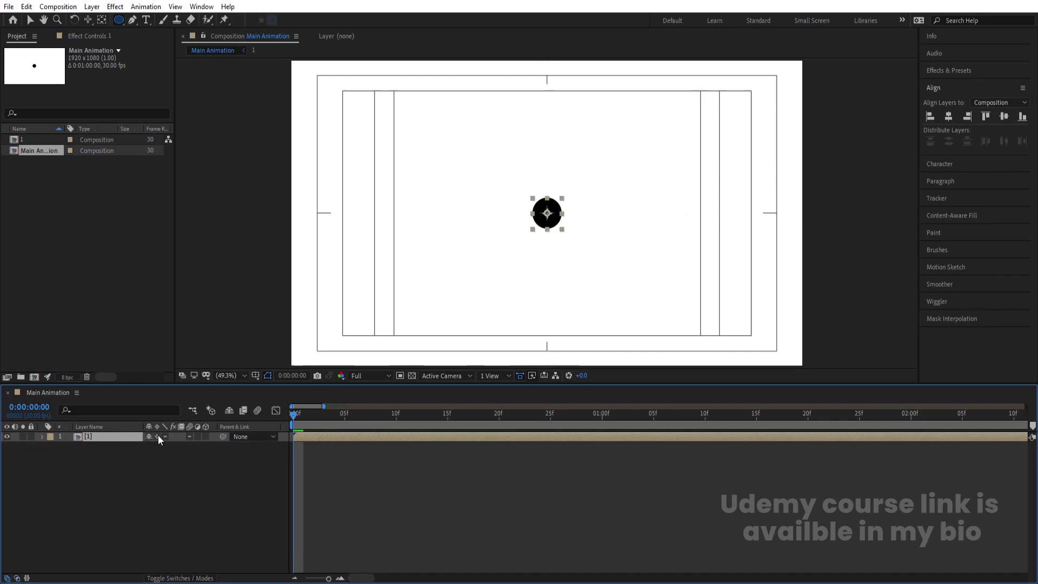
key("space")
left_click(141, 453)
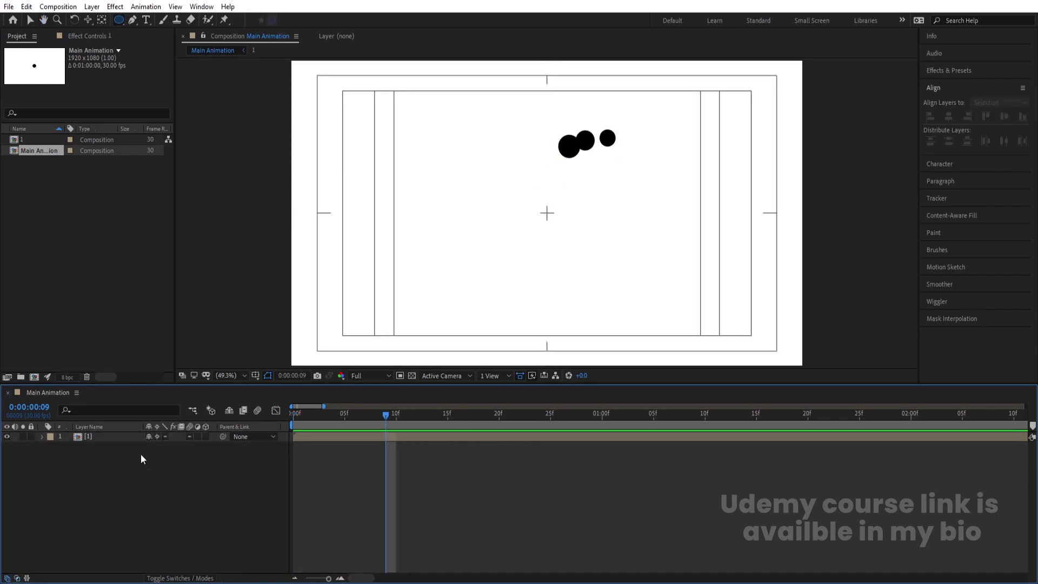
Step: Duplicate the precomp layer 1, set the copy's Rotation to 27° and preview both arcs
left_click(110, 439)
key("ctrl+d")
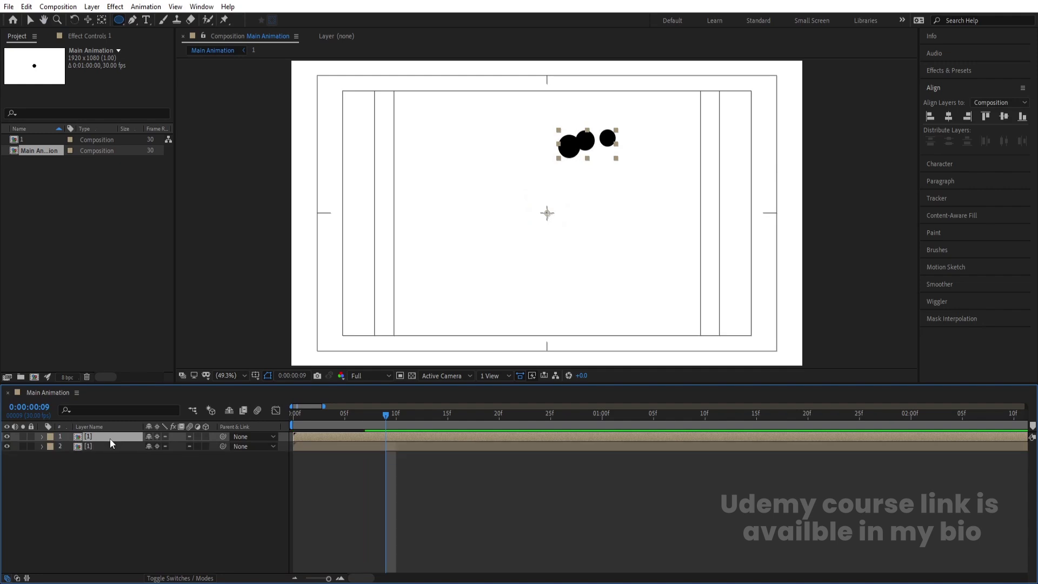
key("r")
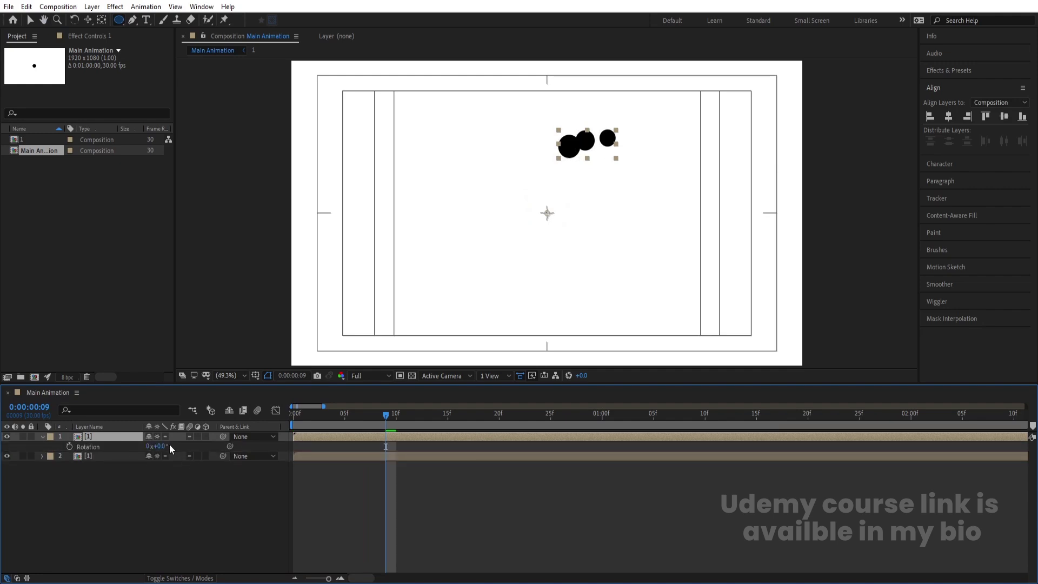
left_click_drag(158, 447, 177, 445)
key("space")
key("space")
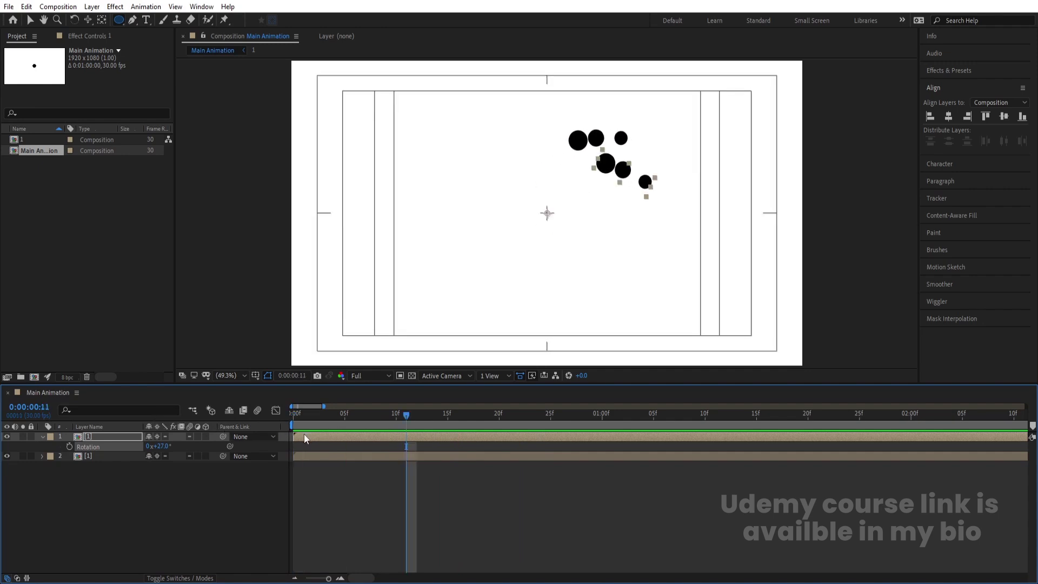
Step: Duplicate both precomp layers and move the two copies to the top of the layer stack
left_click(88, 456)
left_click(89, 439, "shift")
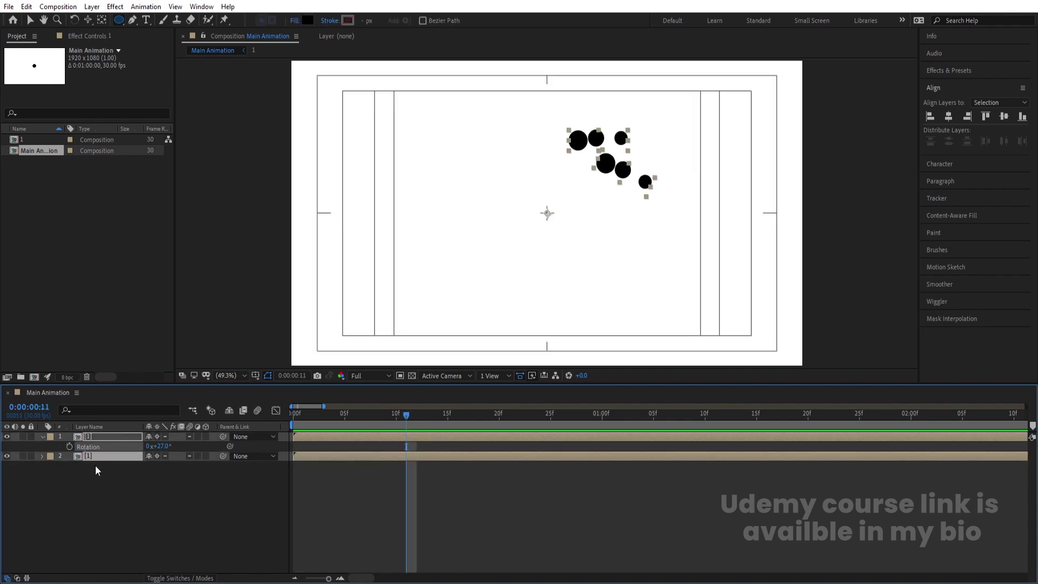
key("ctrl+d")
left_click_drag(96, 467, 92, 444)
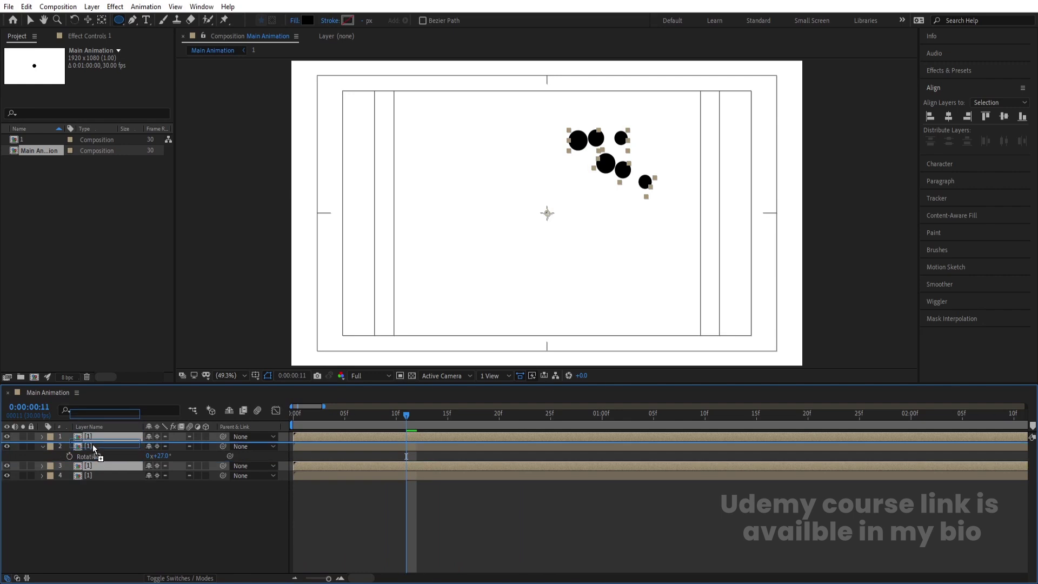
Step: Try mirroring the two top copies with unlinked Scale values of -100, 100%, preview and undo the change
key("s")
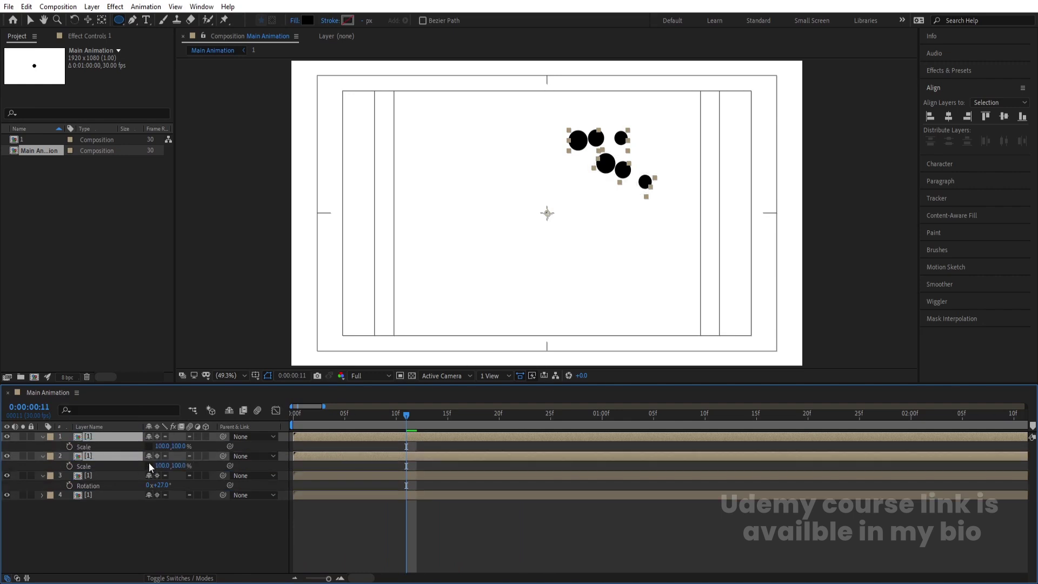
left_click(149, 463)
left_click(160, 447)
type("-100")
key("Return")
key("space")
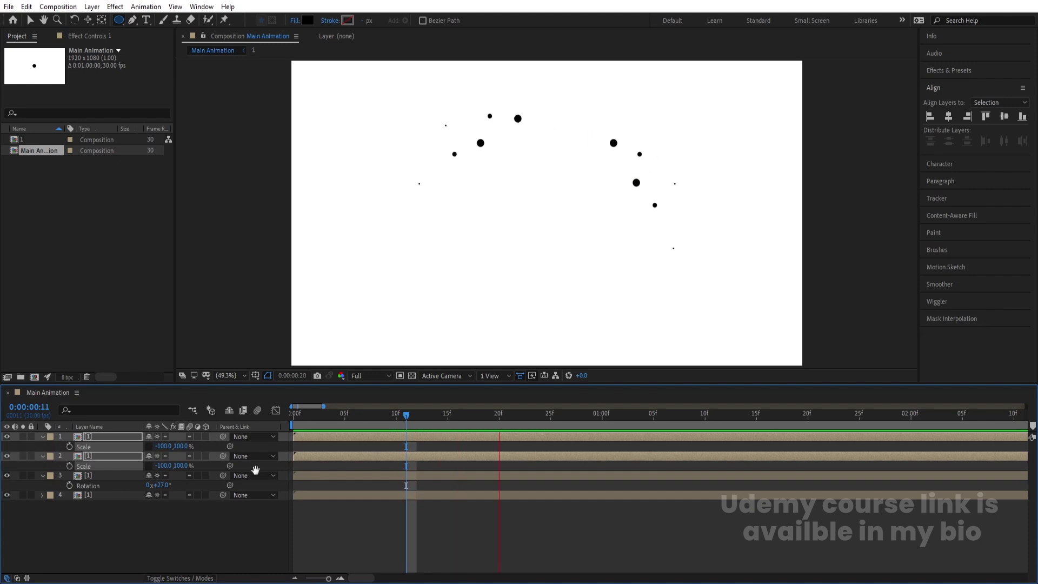
key("ctrl+z")
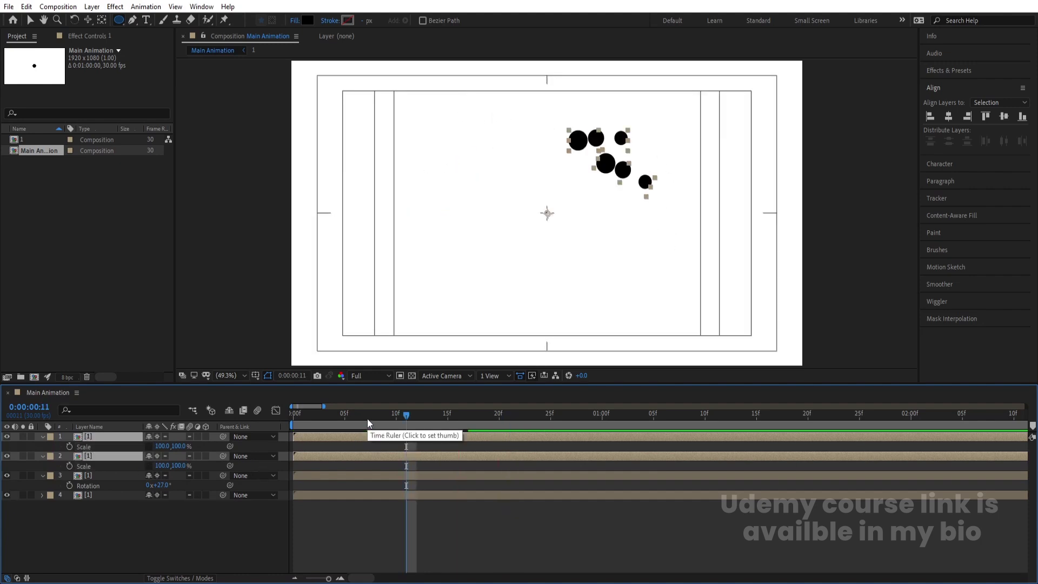
left_click_drag(368, 419, 176, 419)
left_click(162, 447)
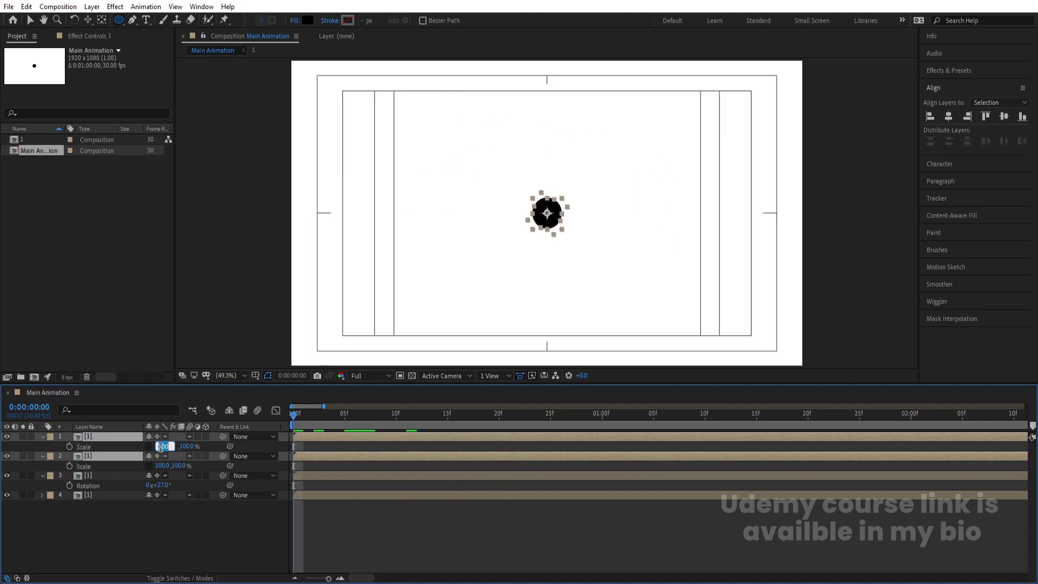
type("-100100")
key("Return")
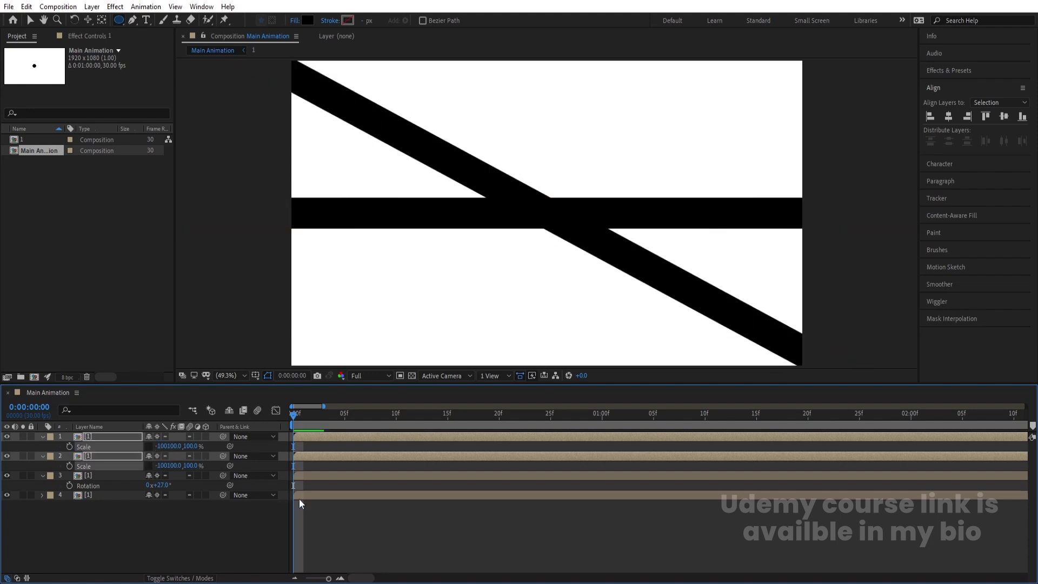
key("space")
left_click(205, 511)
key("ctrl+z")
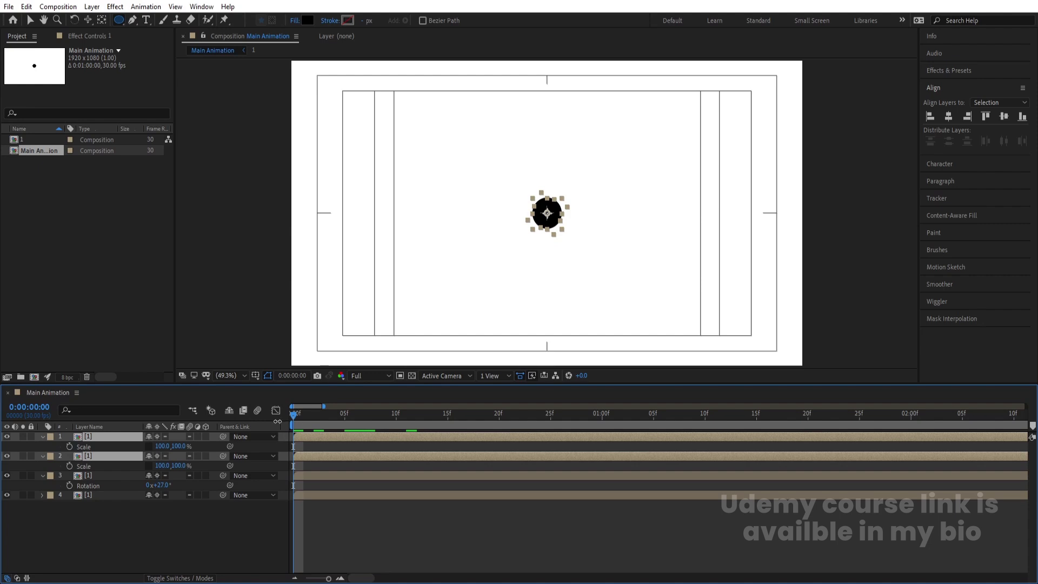
Step: Set the horizontal Scale of the two top precomp copies to -100% from frame 0 and preview the mirrored burst
left_click(160, 446)
type("-100")
key("Return")
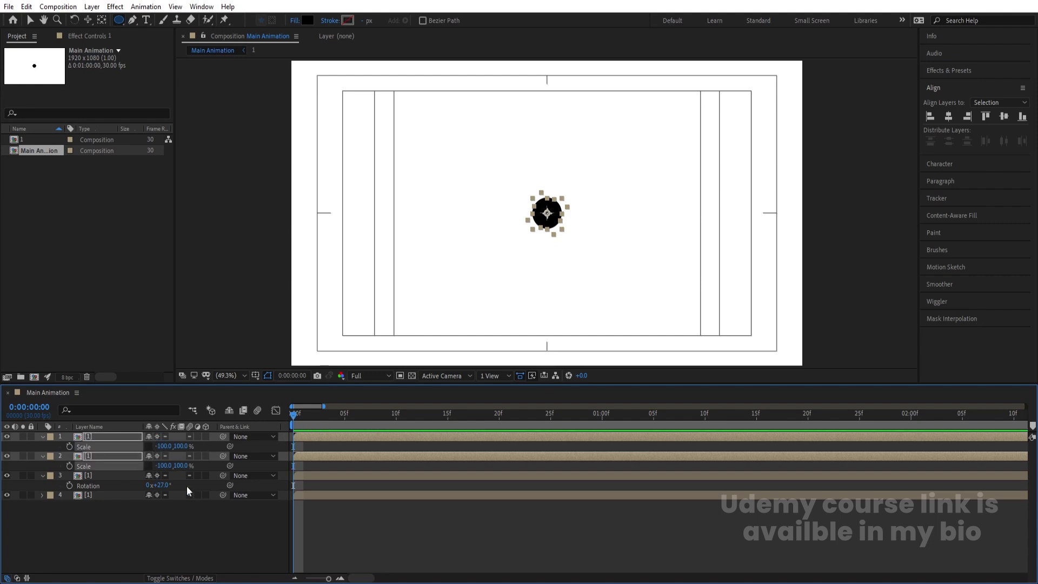
left_click(206, 535)
key("space")
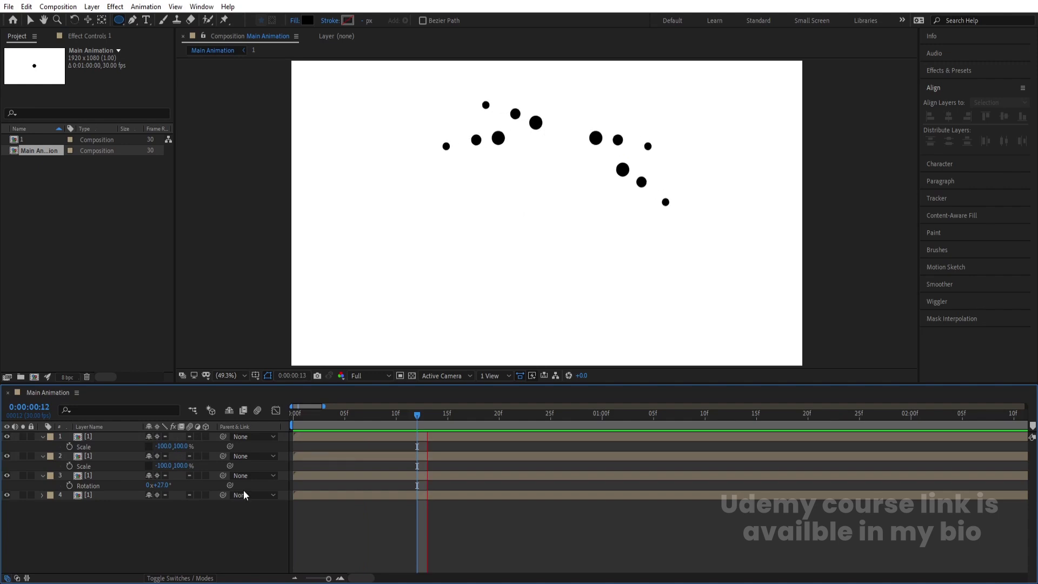
Step: Delete the two horizontally flipped precomp copies and preview the remaining arcs
key("q")
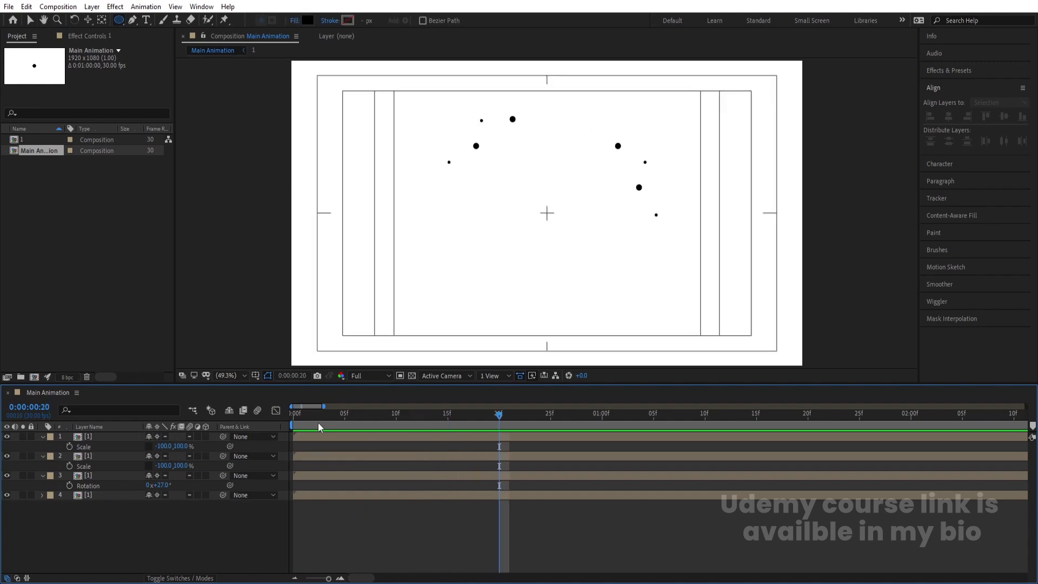
key("space")
left_click(106, 453)
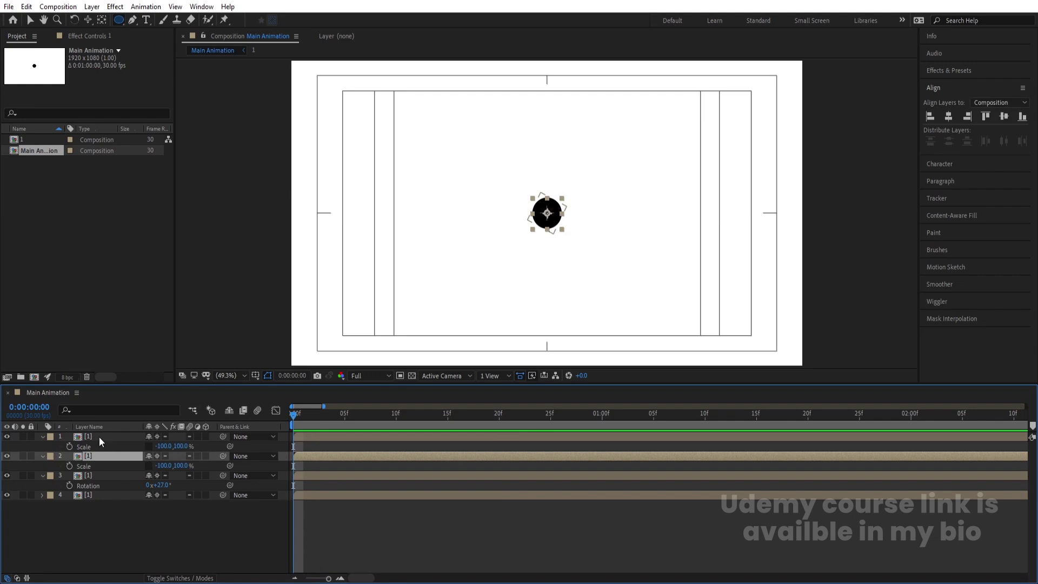
left_click(99, 436, "ctrl")
key("Delete")
key("space")
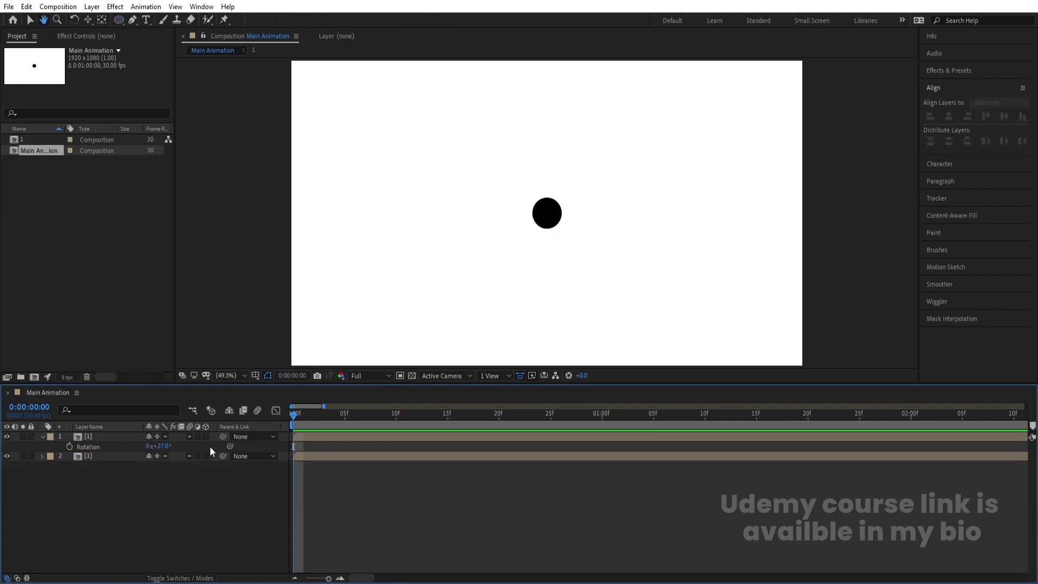
Step: Duplicate the two remaining precomp layers and place both copies above the originals
key("ctrl+a")
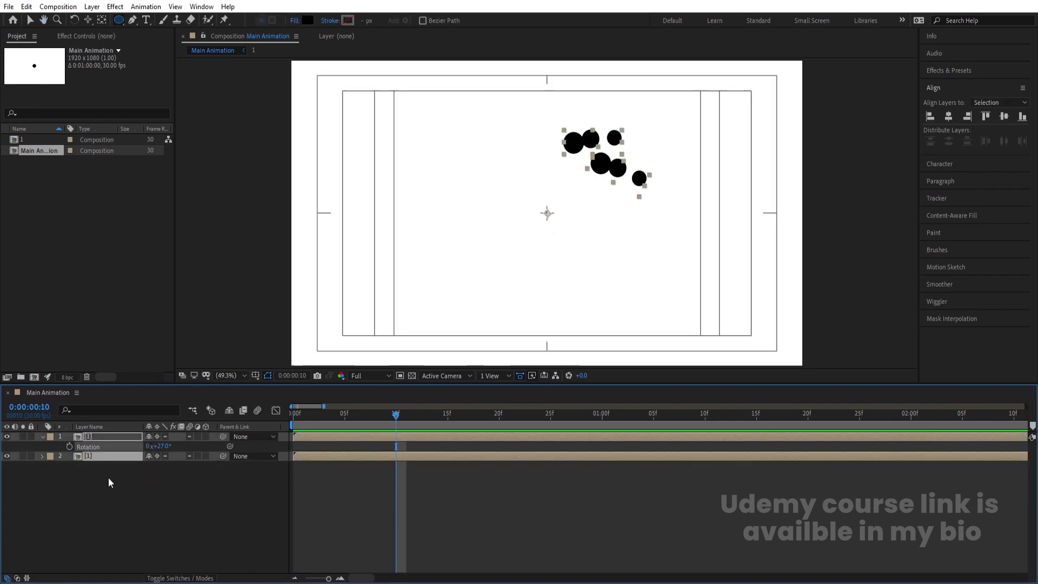
key("ctrl+d")
left_click_drag(101, 467, 98, 447)
Step: Add a null object to the composition and parent the two top precomp copies to it
right_click(122, 528)
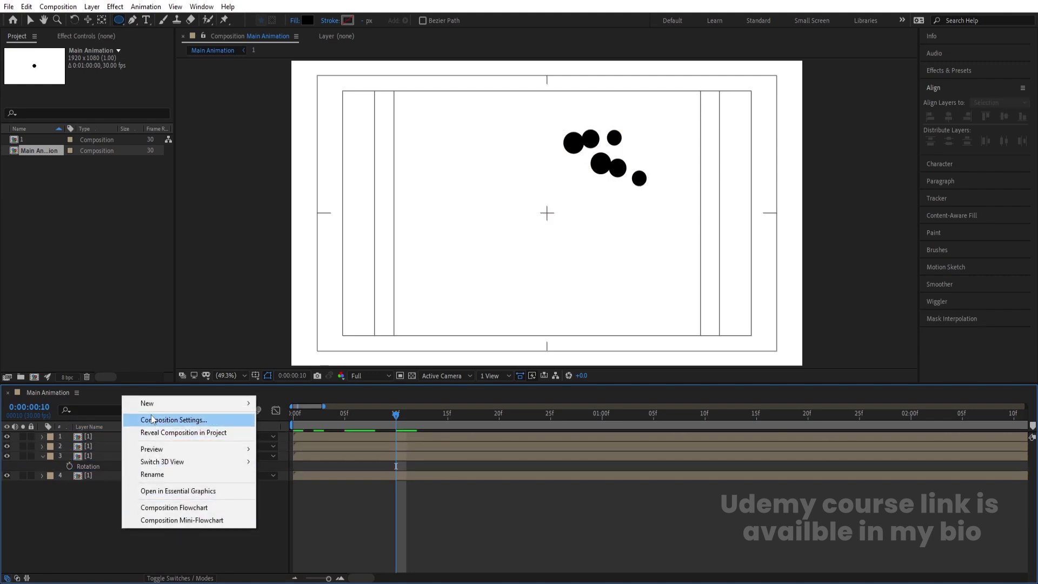
mouse_move(156, 403)
left_click(279, 470)
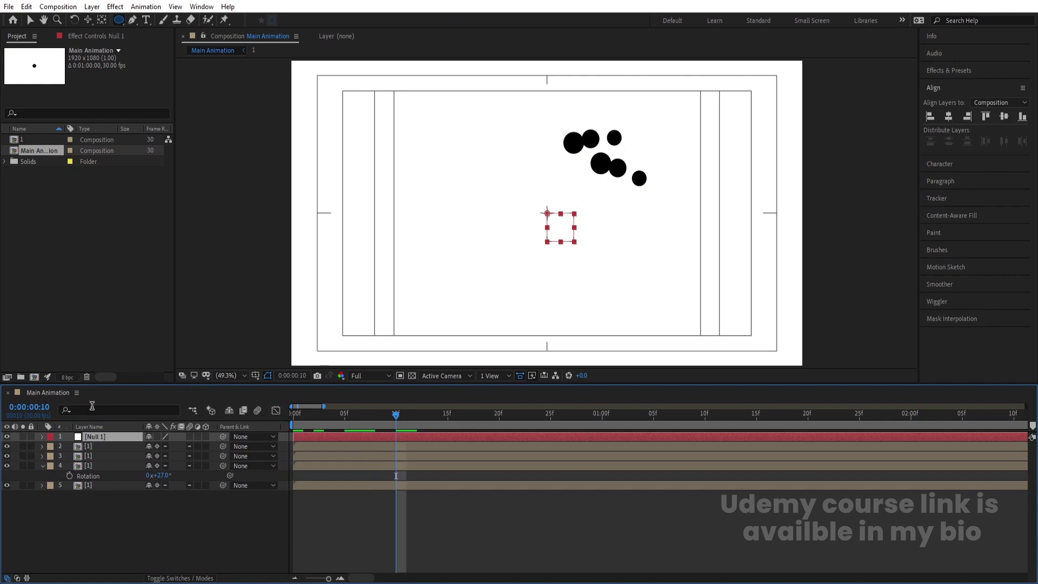
left_click(90, 447)
left_click(89, 455, "ctrl")
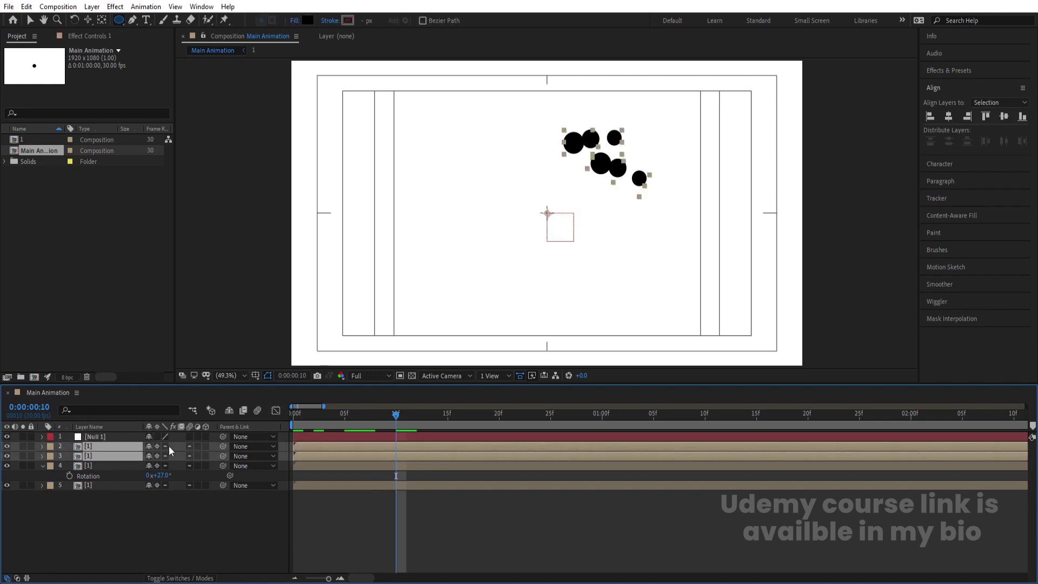
left_click_drag(223, 446, 104, 438)
Step: Unlink the null's Scale, set it to -100, 100% to mirror the parented copies, and preview the burst
left_click(104, 438)
key("s")
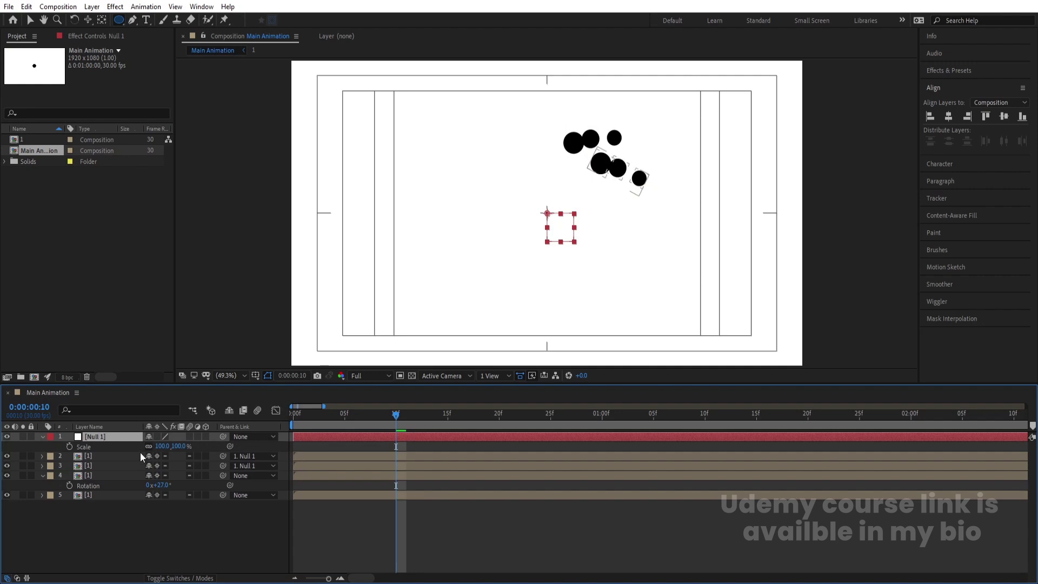
left_click(159, 447)
type("-100")
key("Return")
key("space")
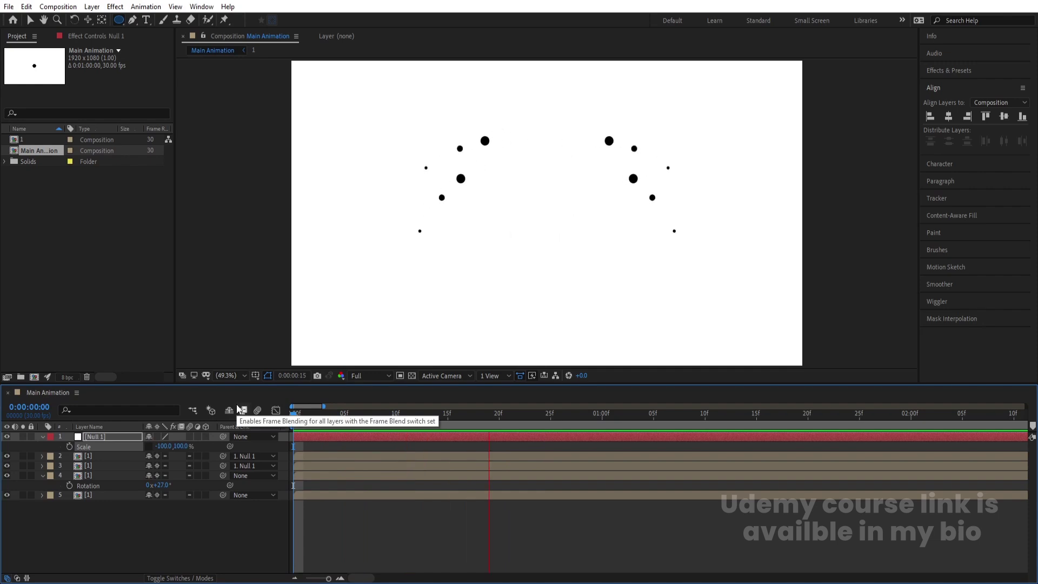
key("space")
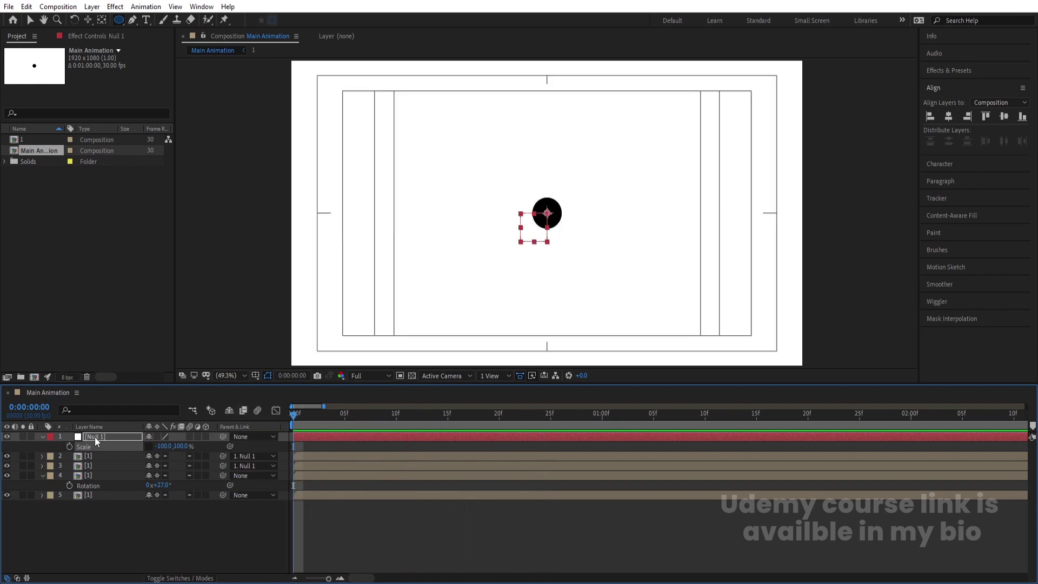
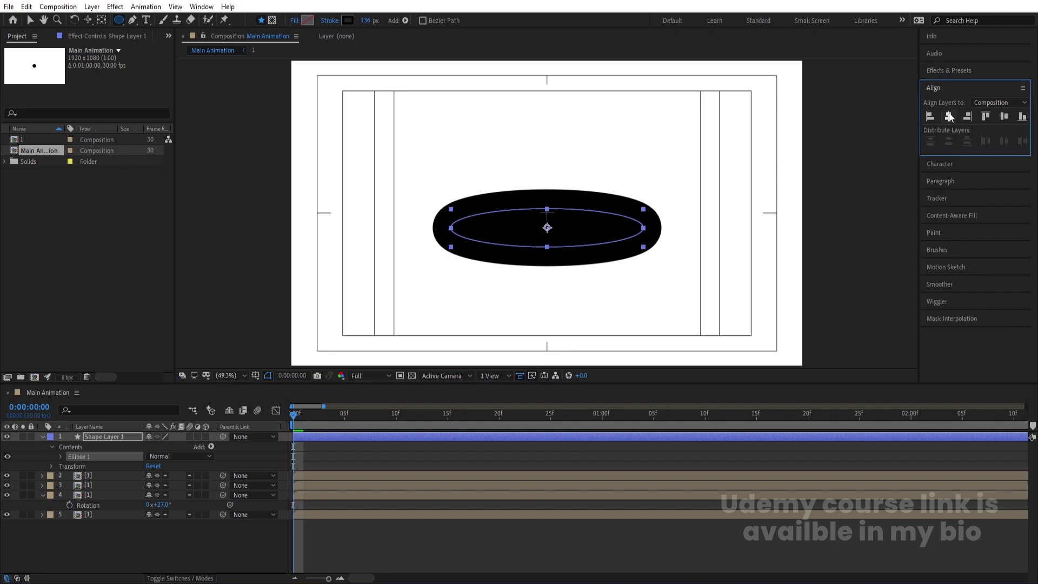
Step: Centre the ellipse vertically in the composition and add Size and Stroke Width keyframes for it at the first frame
left_click(1004, 117)
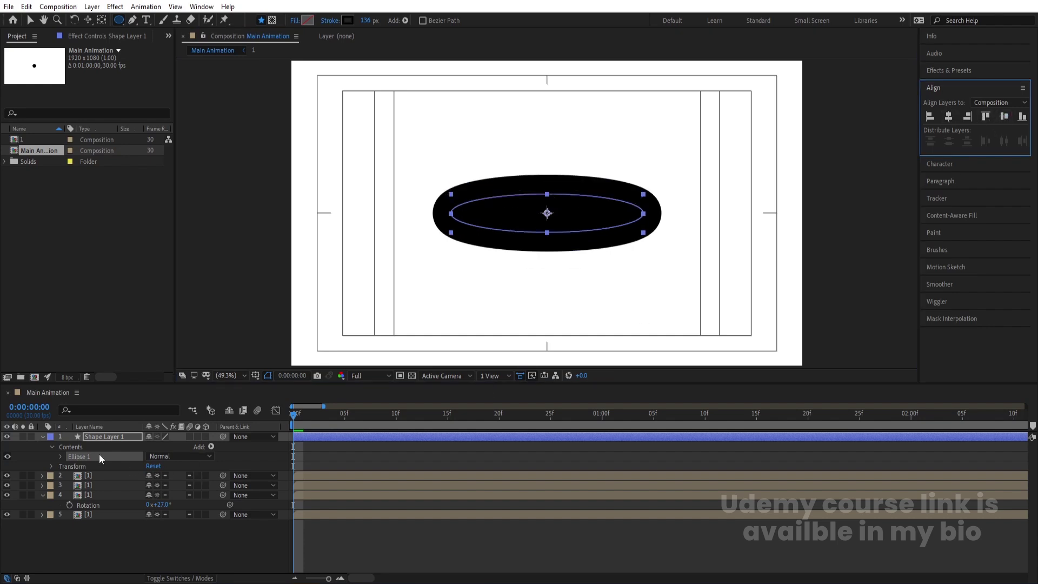
left_click(60, 456)
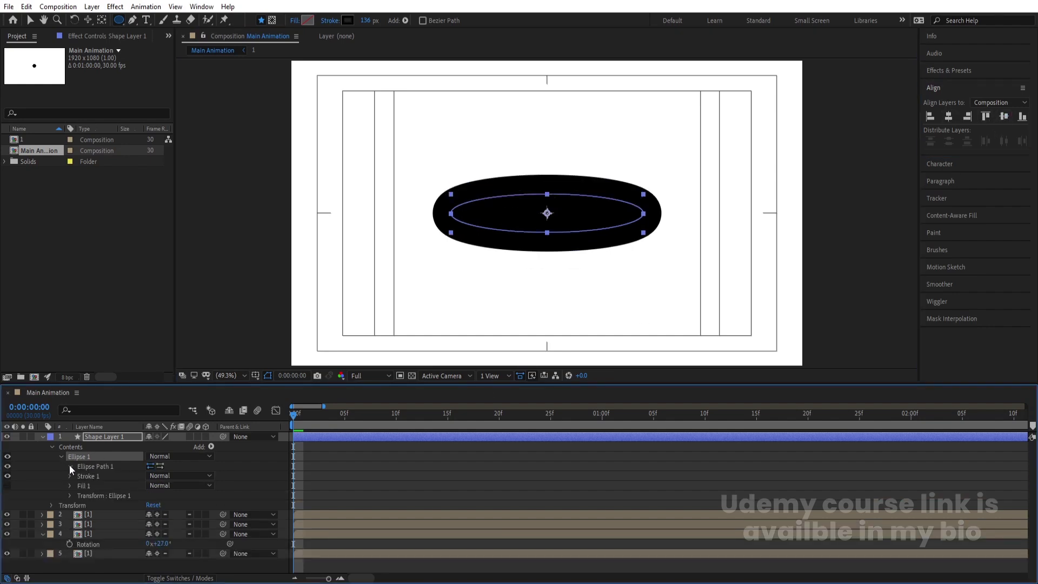
left_click(69, 466)
left_click(109, 476)
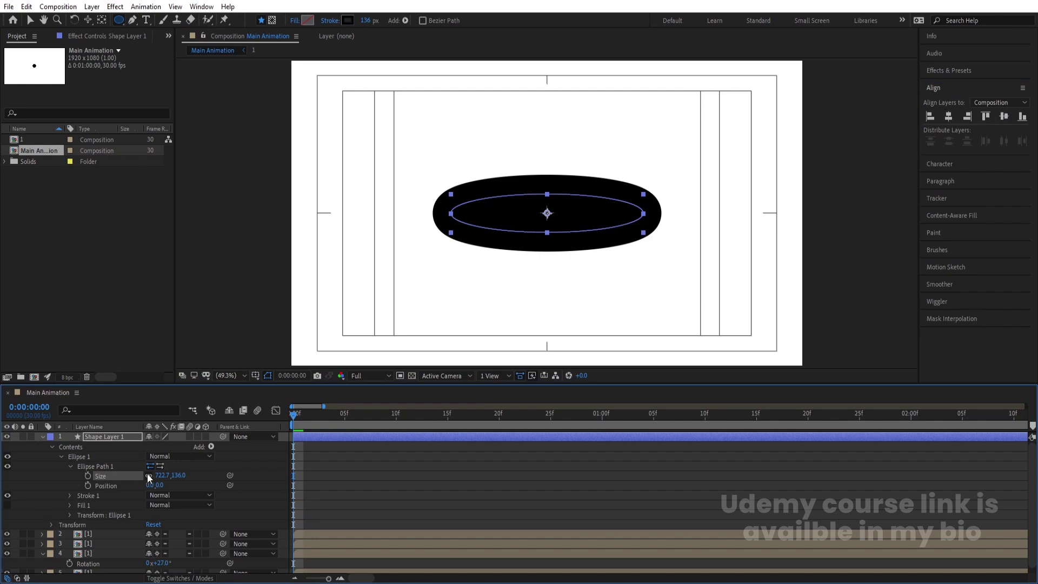
left_click(87, 476)
left_click(72, 492)
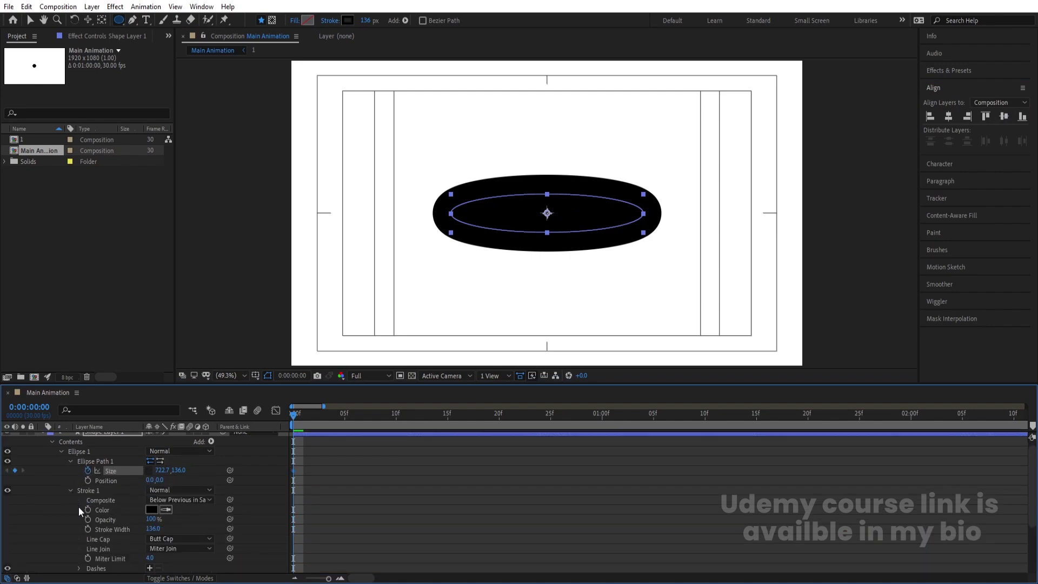
left_click(88, 529)
scroll(442, 511, "up", 1)
left_click(323, 439)
left_click(321, 440)
key("u")
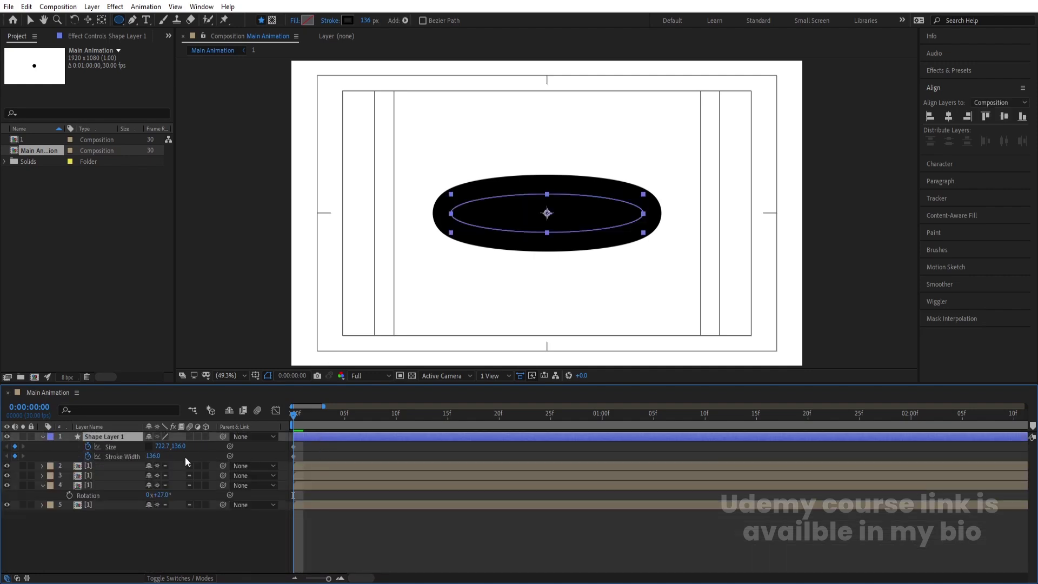
Step: At the first frame, set the ellipse's Stroke Width to 80 and its unlinked Size to about 74.7, 61.0
mouse_move(154, 456)
left_mouse_down()
mouse_move(128, 465)
mouse_move(149, 447)
mouse_move(54, 449)
left_mouse_up()
type("80")
key("Return")
left_click_drag(159, 450, 2, 439)
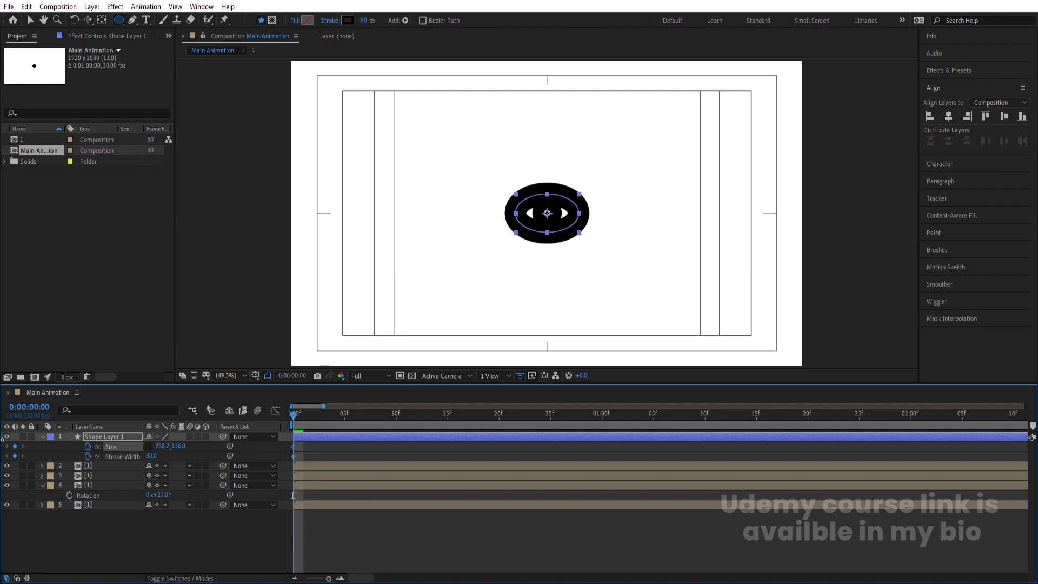
left_click_drag(160, 446, 72, 445)
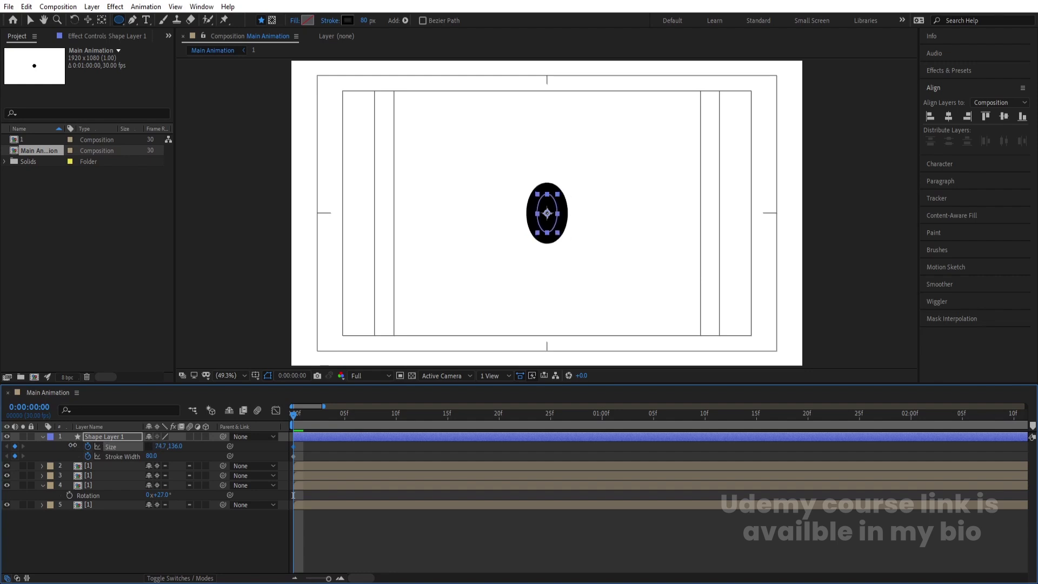
left_click_drag(175, 449, 136, 448)
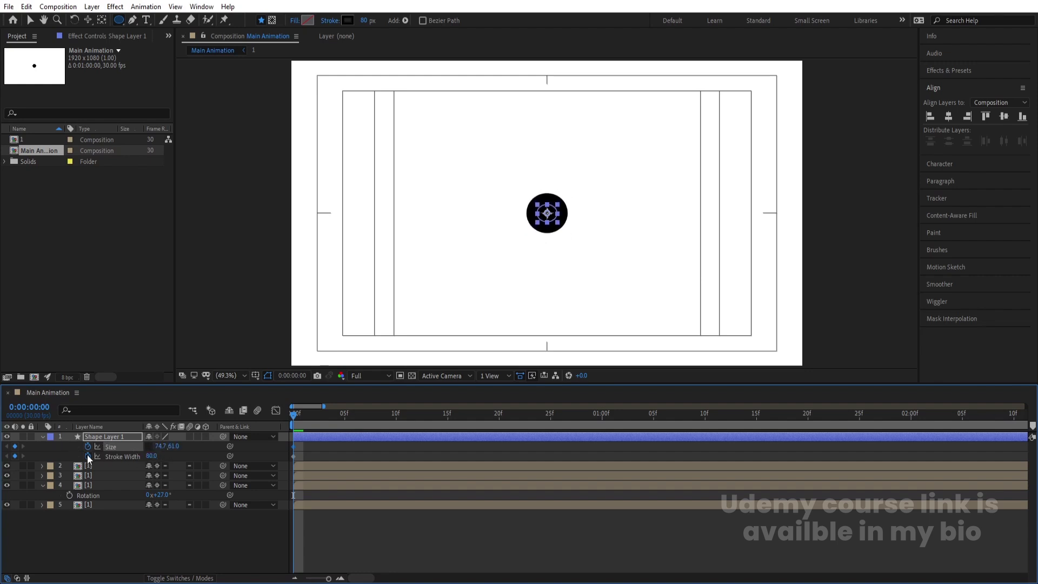
Step: At frame 20, set the ellipse's Size to about 793.7, 124.0 and its Stroke Width to 1
left_click_drag(319, 425, 498, 427)
left_click(436, 445)
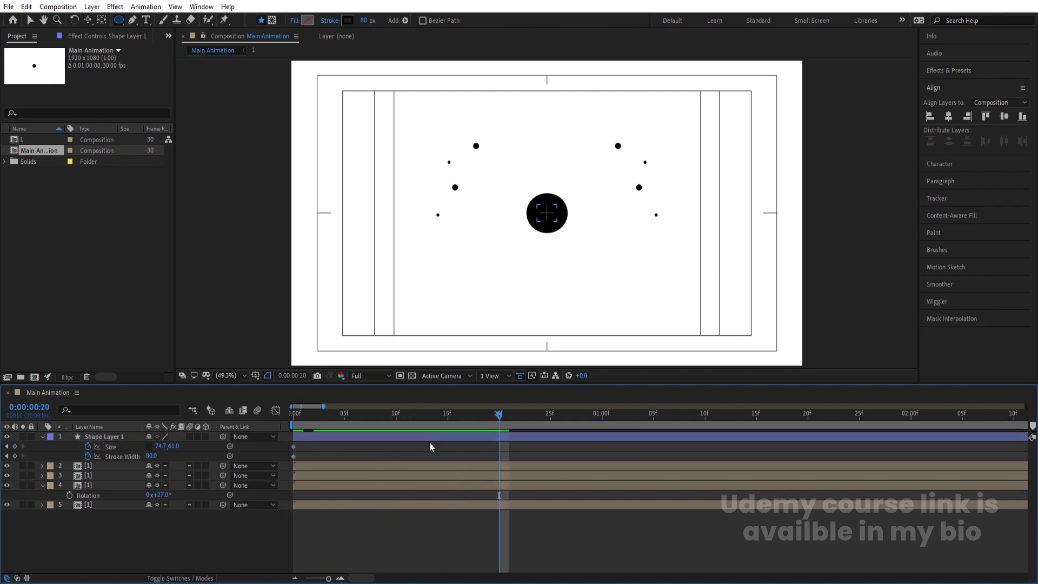
mouse_move(165, 446)
left_mouse_down()
mouse_move(521, 416)
mouse_move(183, 454)
mouse_move(217, 454)
mouse_move(164, 468)
mouse_move(109, 456)
left_mouse_up()
Step: Ease the Size and Stroke Width keyframes, reshape their curves in the graph editor for a fast start, and preview the ring
left_click_drag(508, 444, 232, 465)
left_click(276, 410)
left_click_drag(471, 552, 362, 538)
left_click_drag(455, 538, 265, 553)
key("ctrl+z")
left_click_drag(327, 537, 307, 537)
key("Home")
key("space")
key("space")
left_click(277, 410)
key("space")
Step: Add an adjustment layer above all layers in the composition
left_click(195, 531)
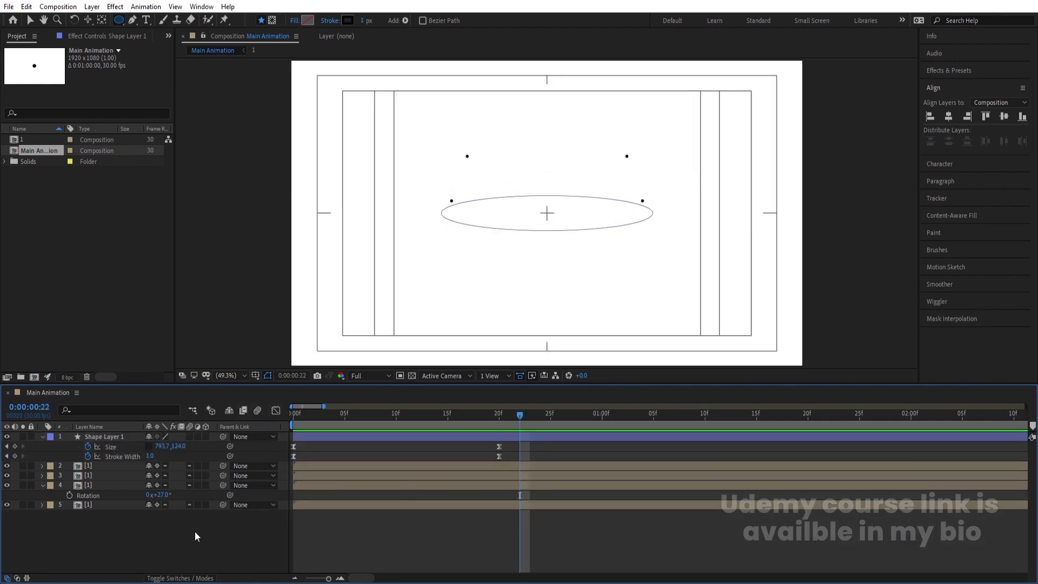
right_click(185, 536)
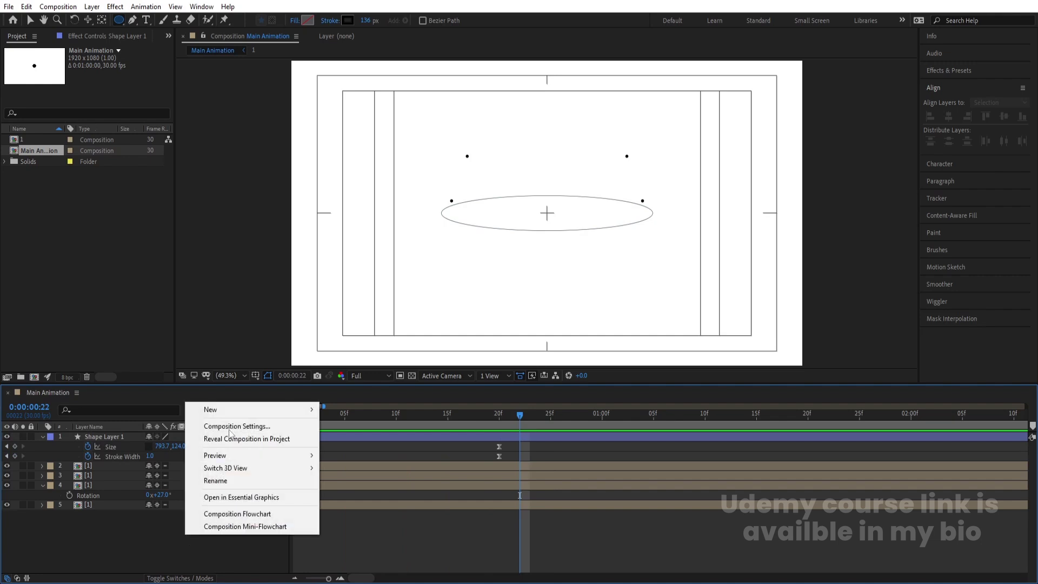
mouse_move(254, 410)
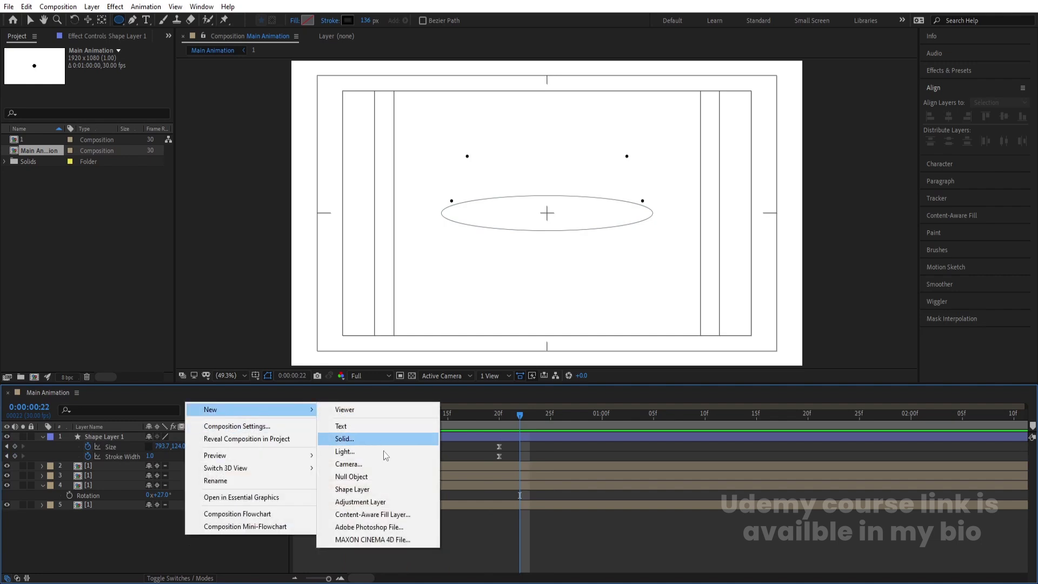
left_click(373, 502)
Step: Apply Gaussian Blur to the adjustment layer and set its Blurriness to 40
left_click(953, 74)
left_click(957, 85)
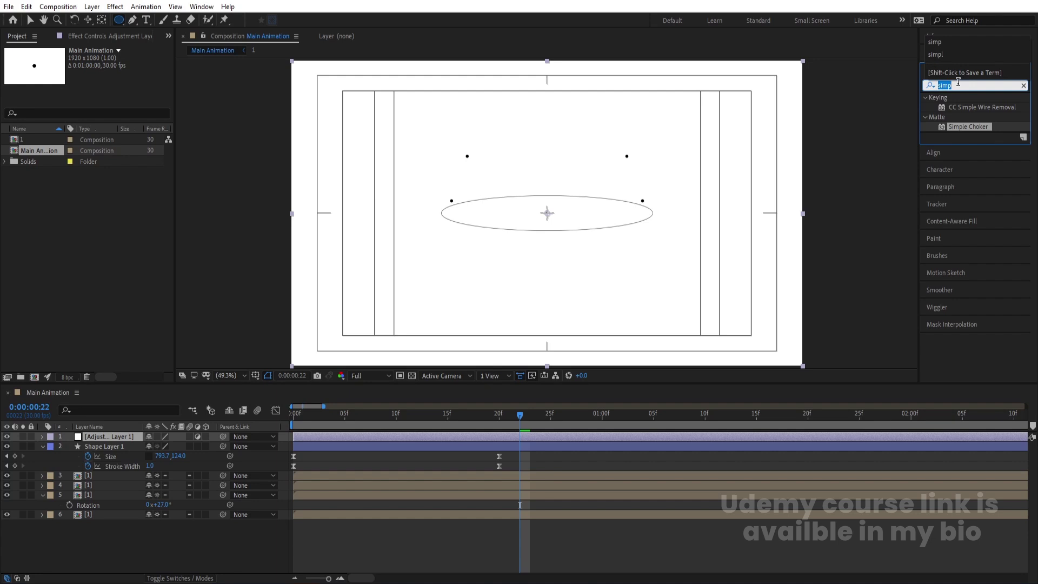
type("blur")
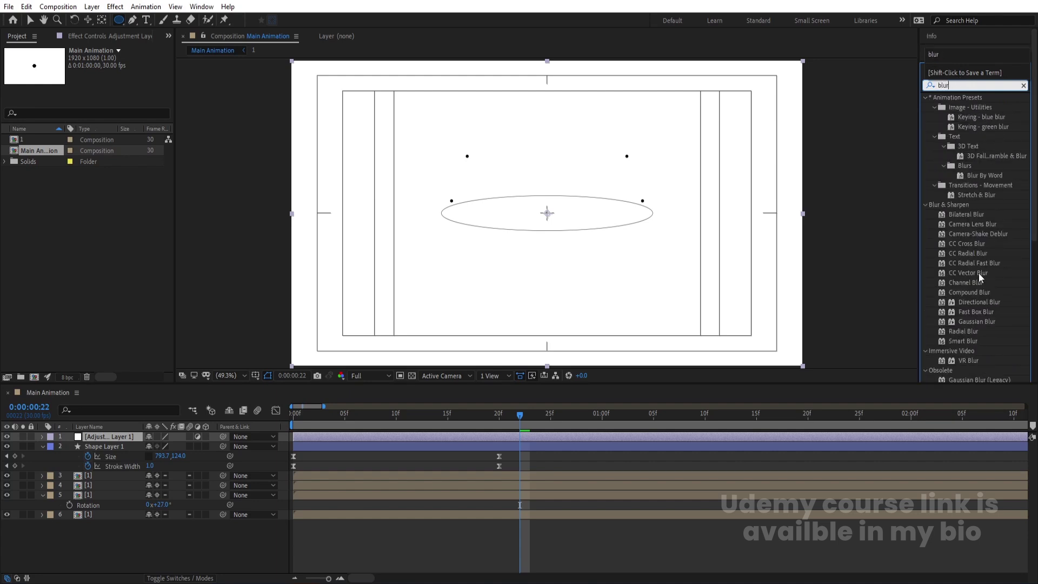
double_click(980, 323)
left_click_drag(448, 421, 386, 421)
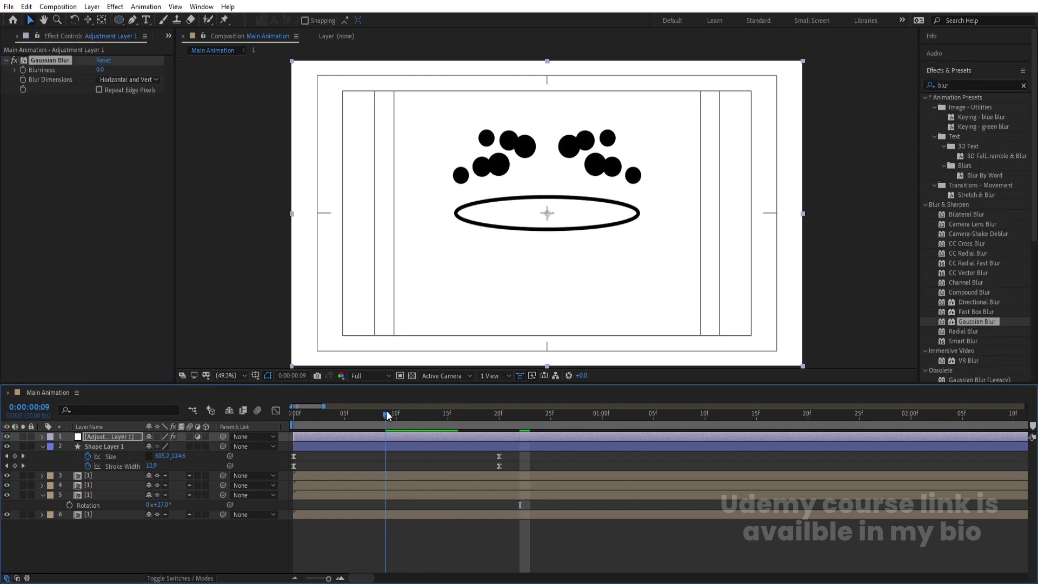
left_click(101, 70)
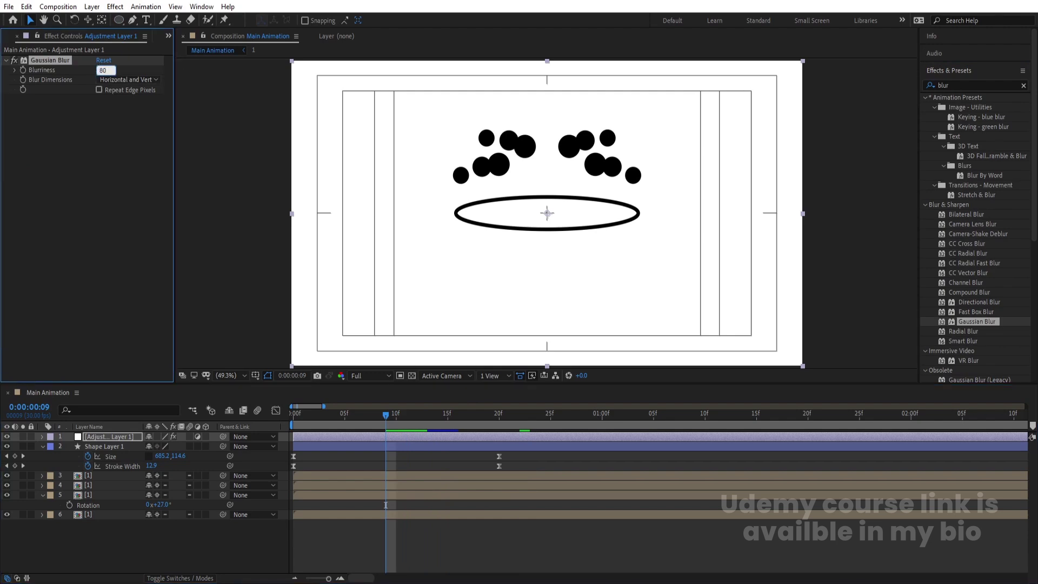
key("Return")
type("4")
key("Return")
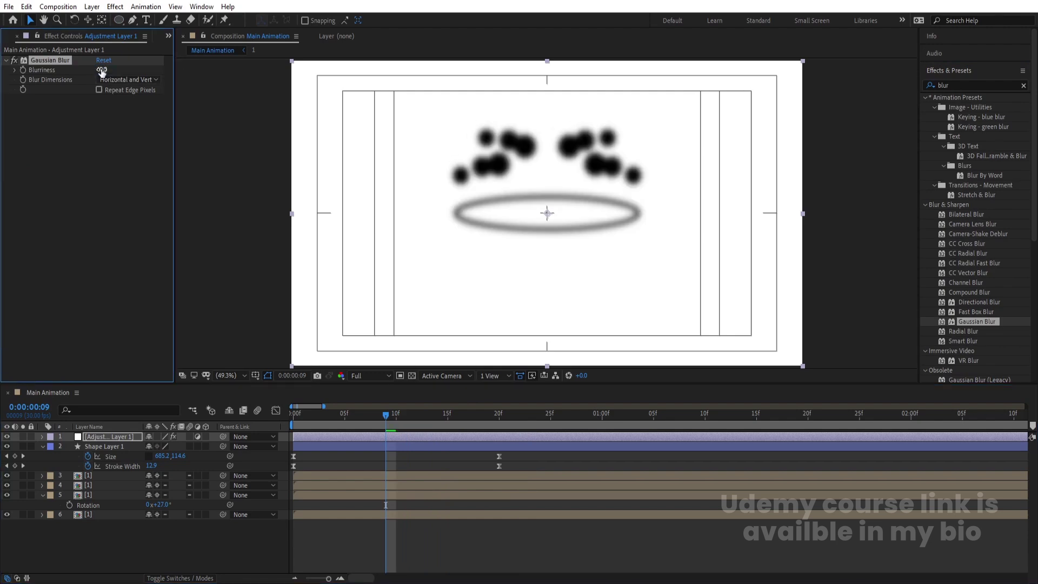
Step: Add Simple Choker to the adjustment layer, set Choke Matte to about 5.80, and preview the liquid effect
left_click(963, 85)
type("sim")
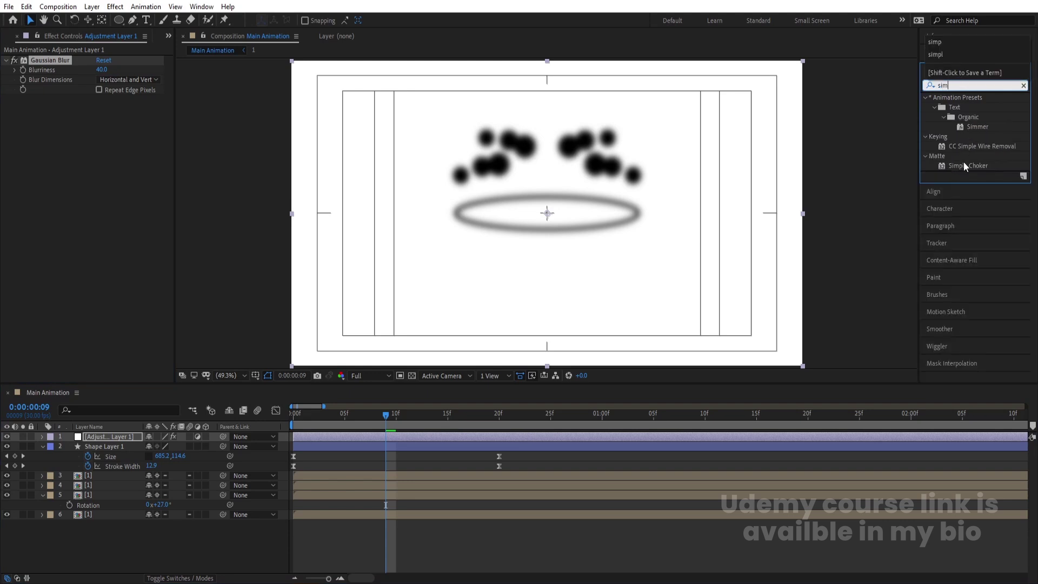
double_click(962, 167)
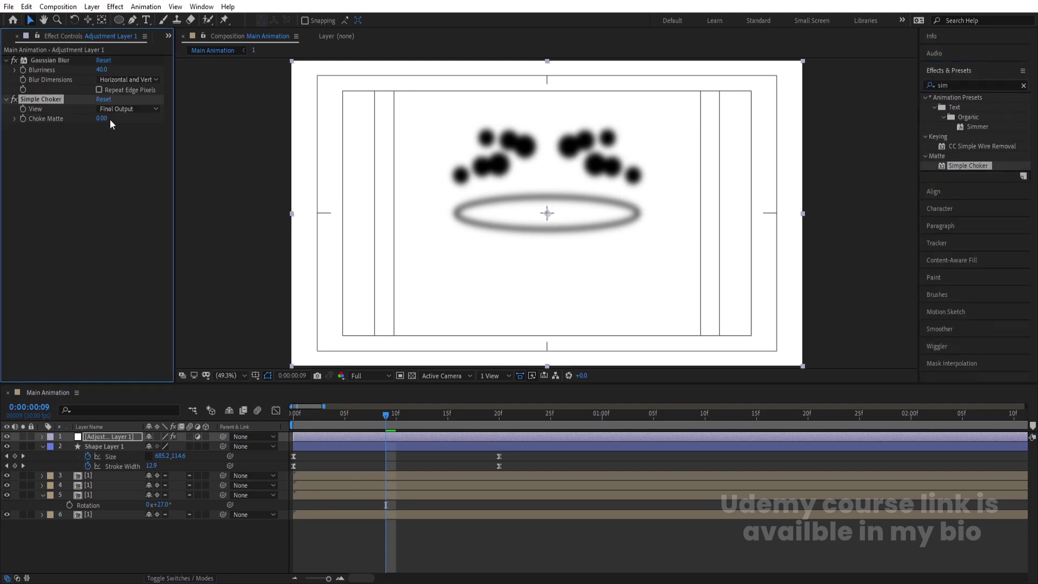
left_click_drag(114, 118, 134, 118)
key("space")
key("space")
left_click_drag(393, 416, 280, 420)
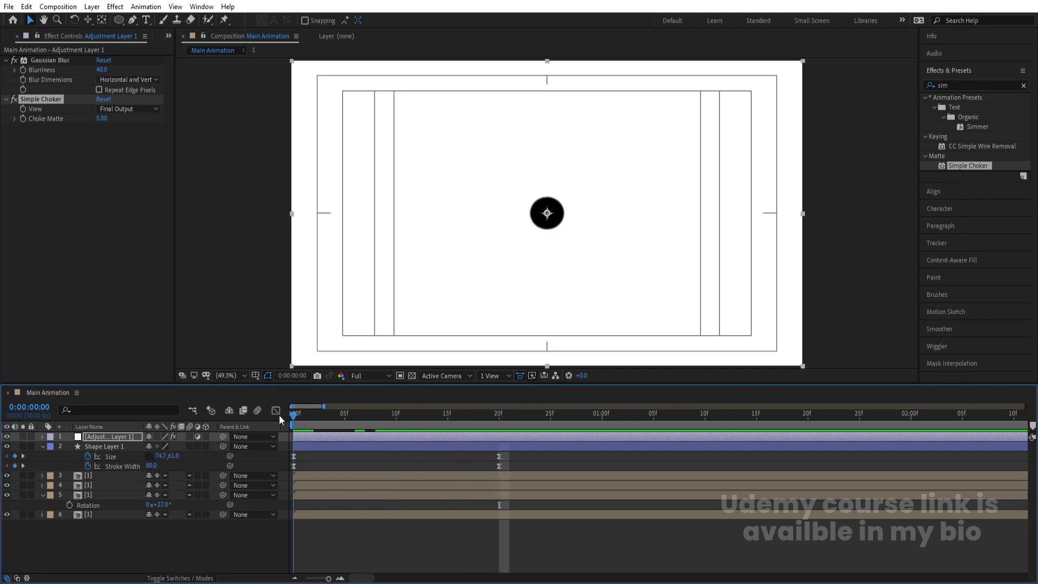
key("space")
key("space")
left_click_drag(357, 424, 335, 424)
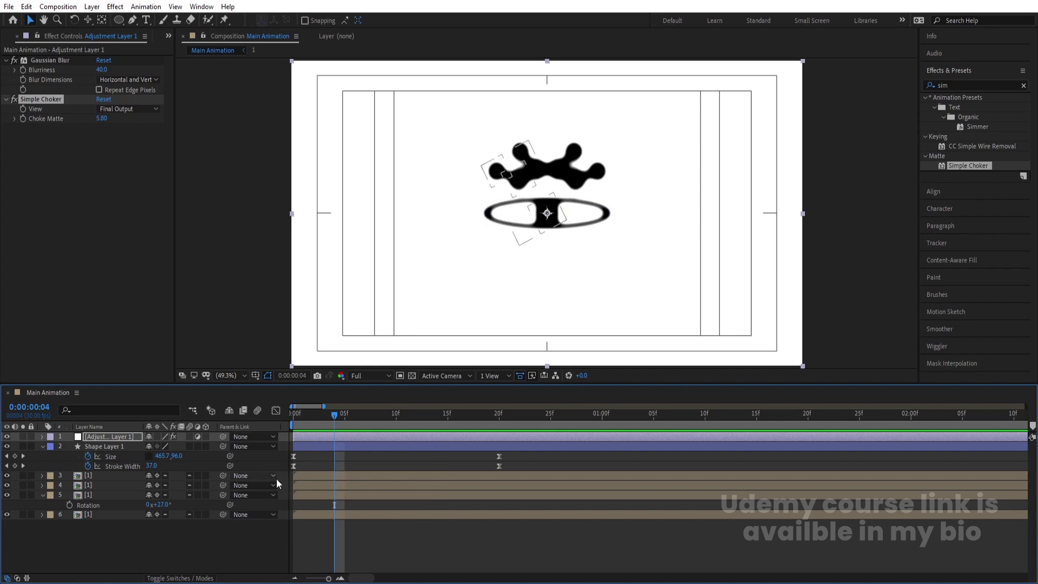
Step: Set Shape Layer 1's Stroke Width to 102 at the first frame and preview the change
left_click(310, 449)
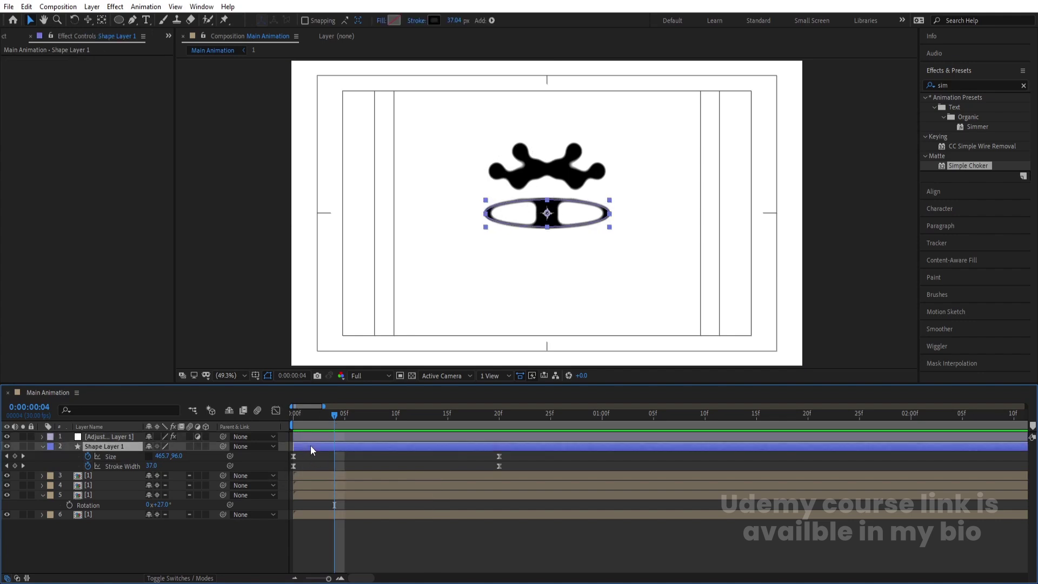
key("Home")
left_click_drag(154, 467, 169, 466)
key("space")
key("space")
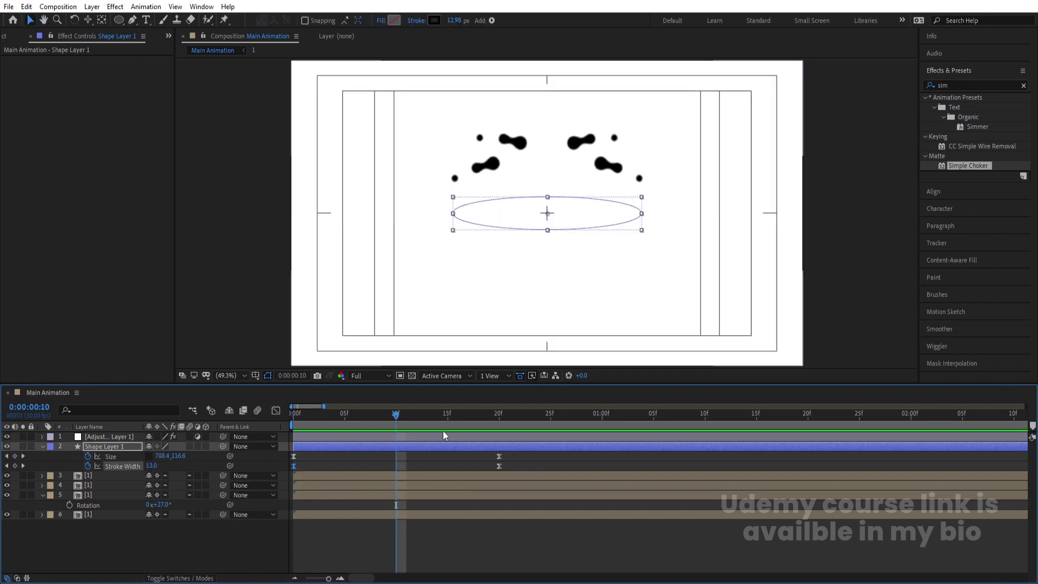
Step: At the frame 20 keyframe, set Shape Layer 1's Stroke Width to 25 and preview the animation from the start
key("k")
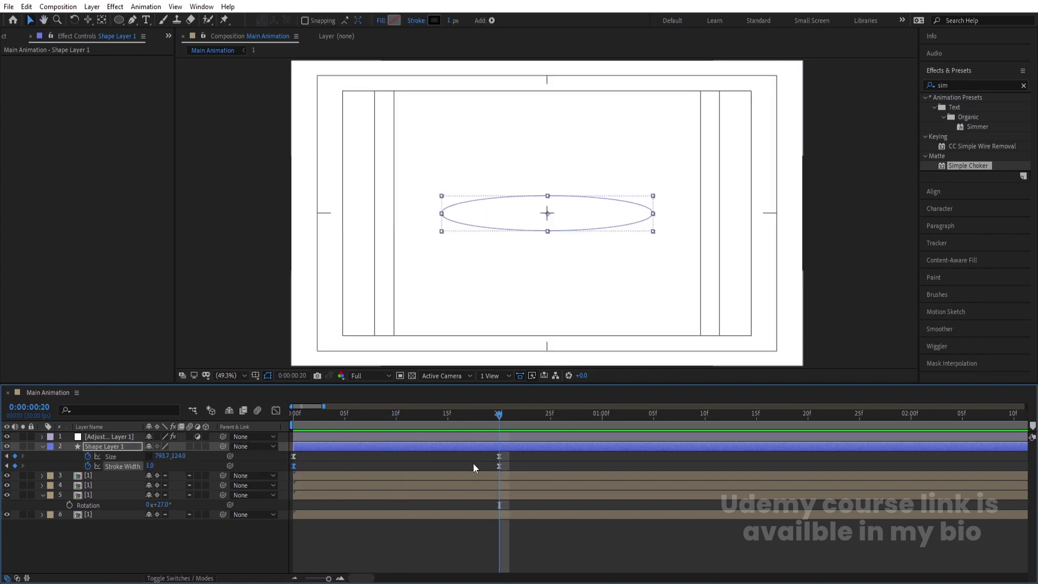
mouse_move(149, 467)
left_mouse_down()
mouse_move(165, 467)
mouse_move(154, 467)
left_mouse_up()
key("Num_Lock")
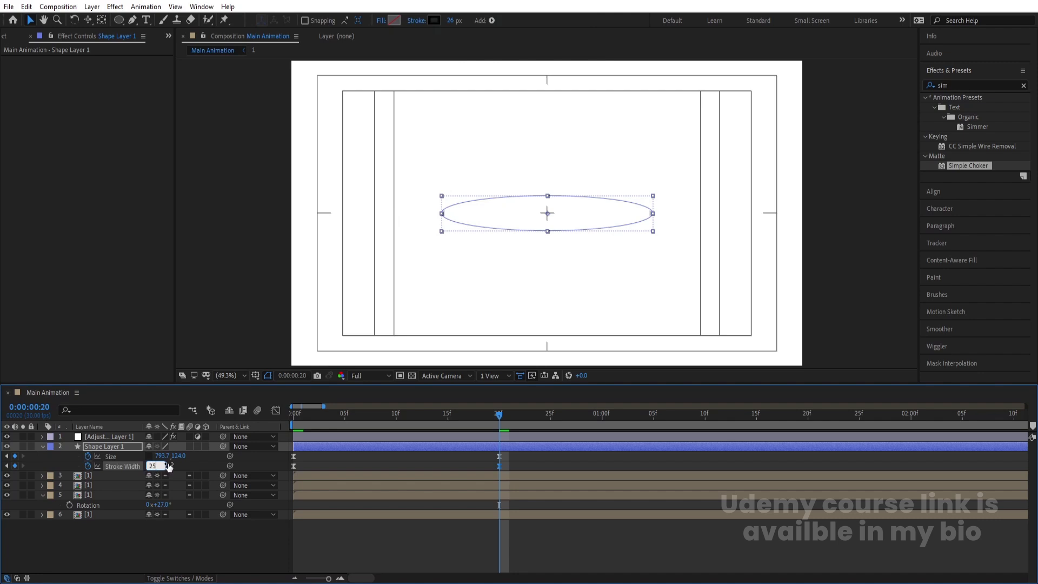
left_click_drag(319, 415, 258, 404)
key("space")
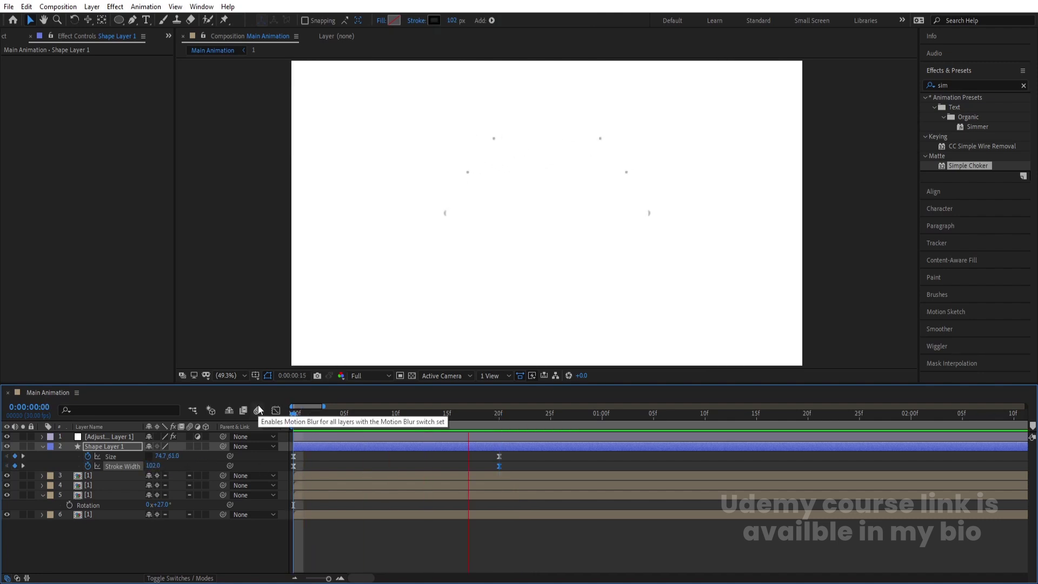
key("space")
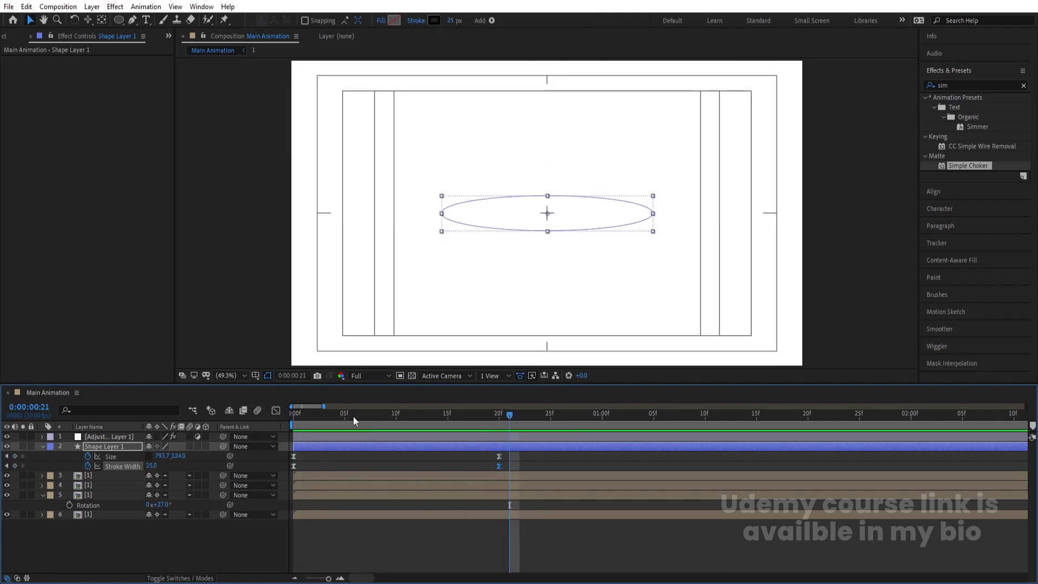
Step: Duplicate Shape Layer 1, shift the copy to start at frame 4, and preview both rings
left_click(300, 446)
key("ctrl+d")
left_click_drag(299, 446, 347, 447)
key("space")
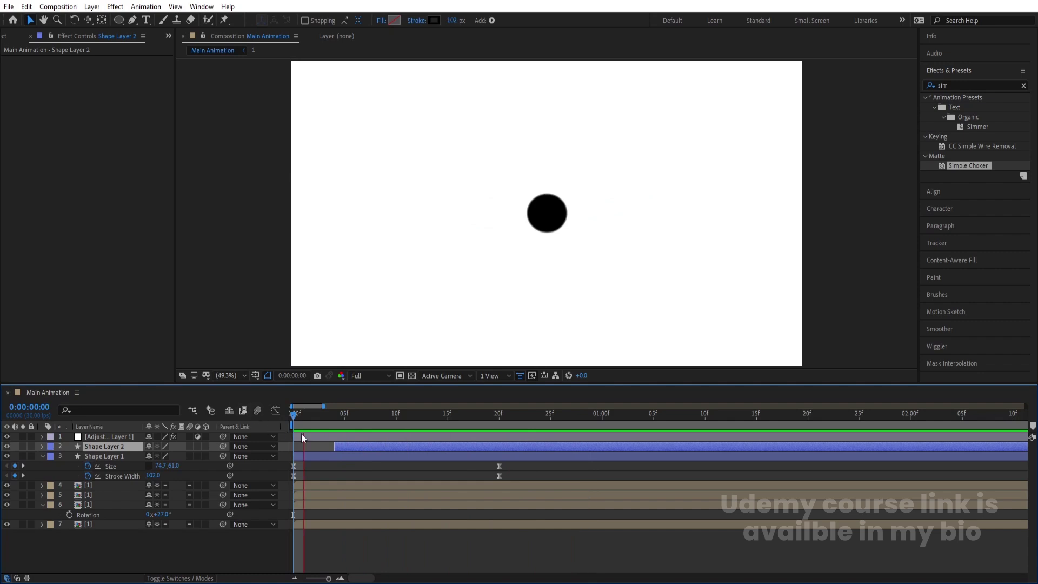
key("space")
Step: Reveal Shape Layer 2's keyframes, enlarge its end Size to about 1200.7, 163.0 at frame 24, and preview it
key("u")
key("k")
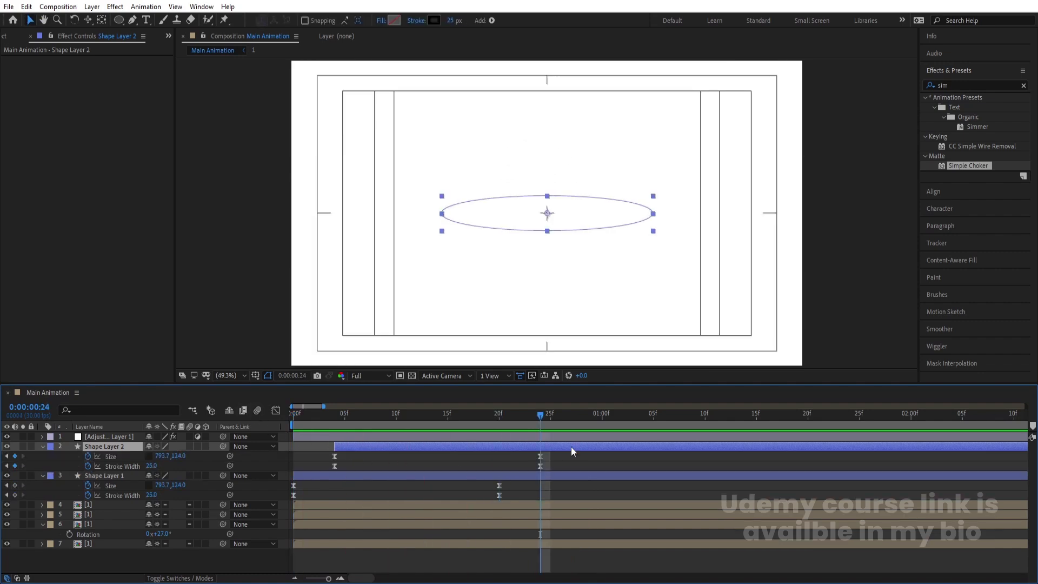
left_click_drag(157, 459, 366, 446)
left_click_drag(181, 455, 202, 454)
key("space")
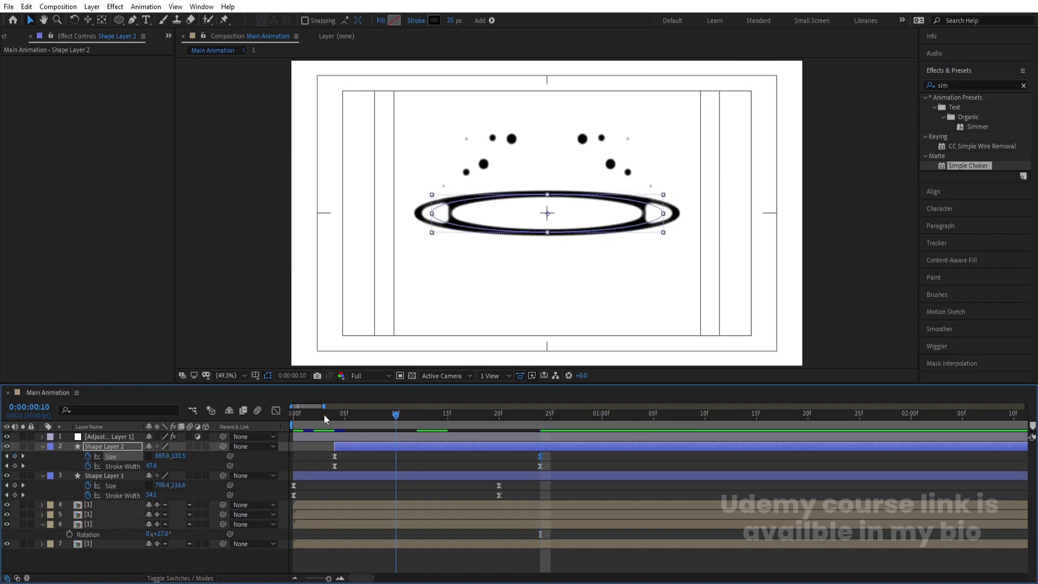
key("space")
Step: Reduce Shape Layer 2's Stroke Width to 6 at its frame 24 keyframe and preview the burst
left_click_drag(154, 465, 146, 465)
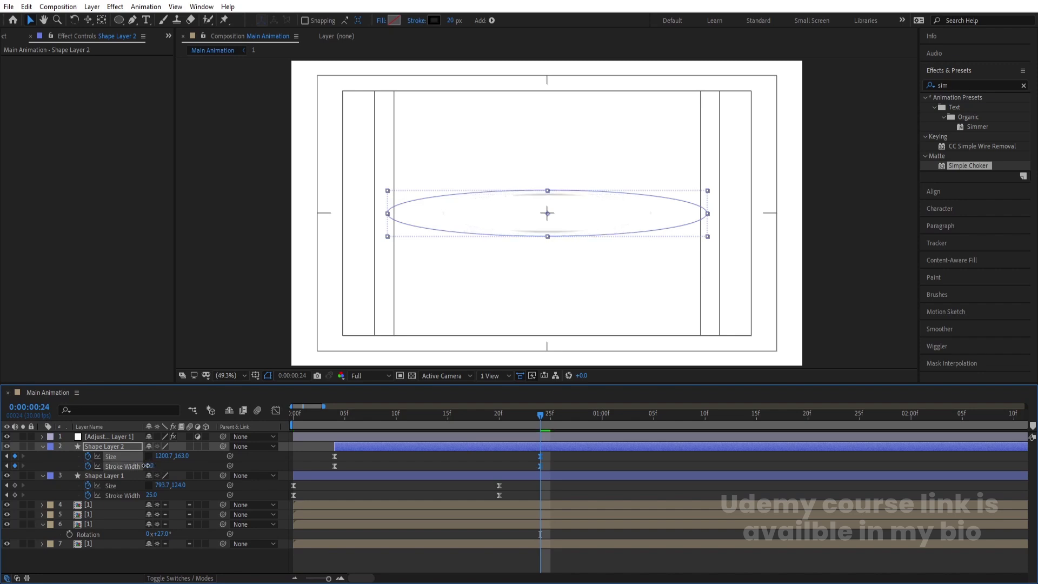
left_click(301, 419)
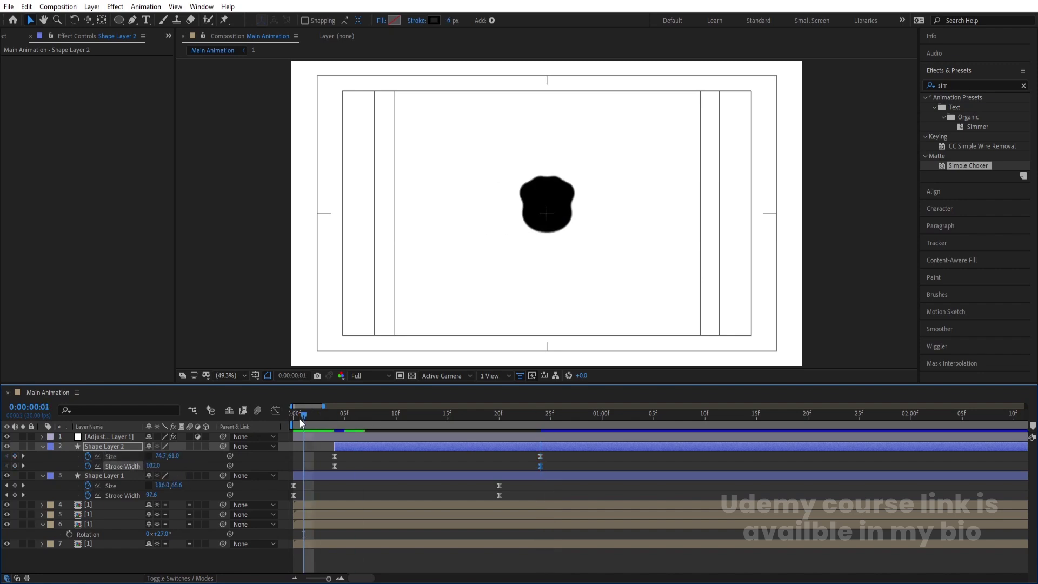
key("space")
left_click_drag(393, 418, 234, 423)
key("space")
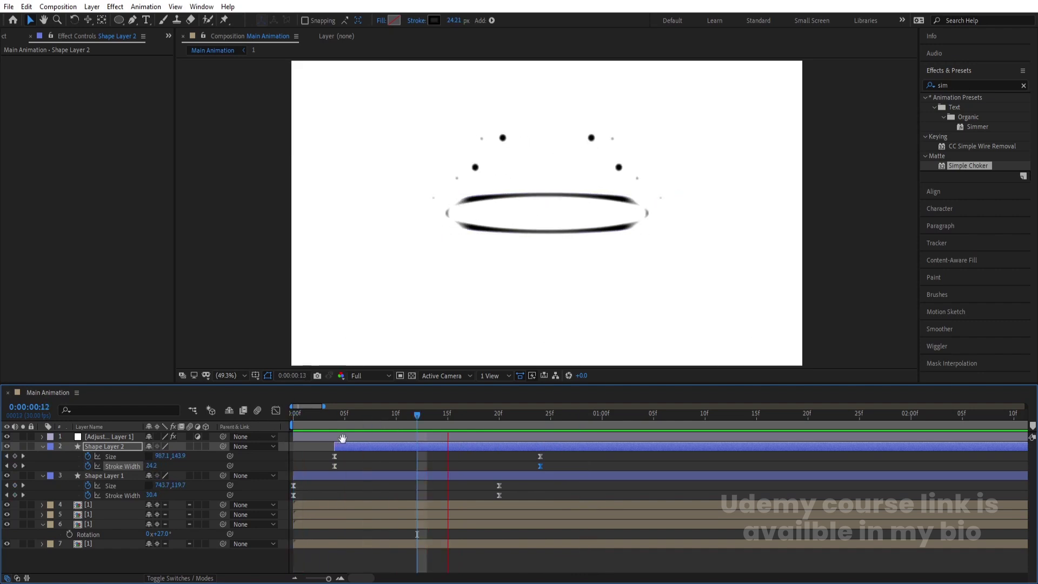
Step: Move Shape Layer 2 to start at the first frame and Shape Layer 1 to frame 5, and preview the new timing
left_click_drag(349, 447, 376, 478)
left_click(308, 485)
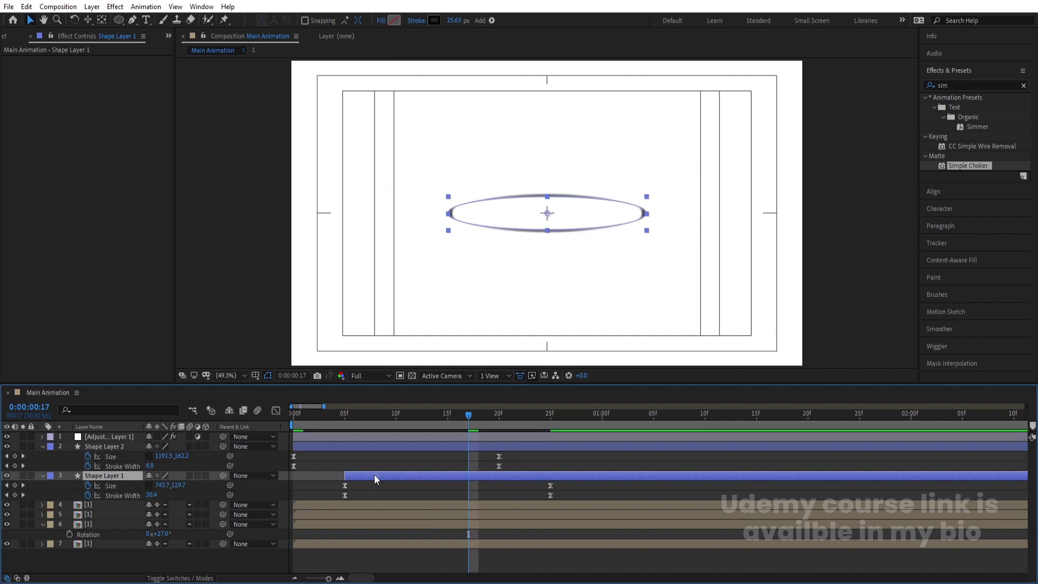
left_click_drag(319, 417, 271, 417)
key("space")
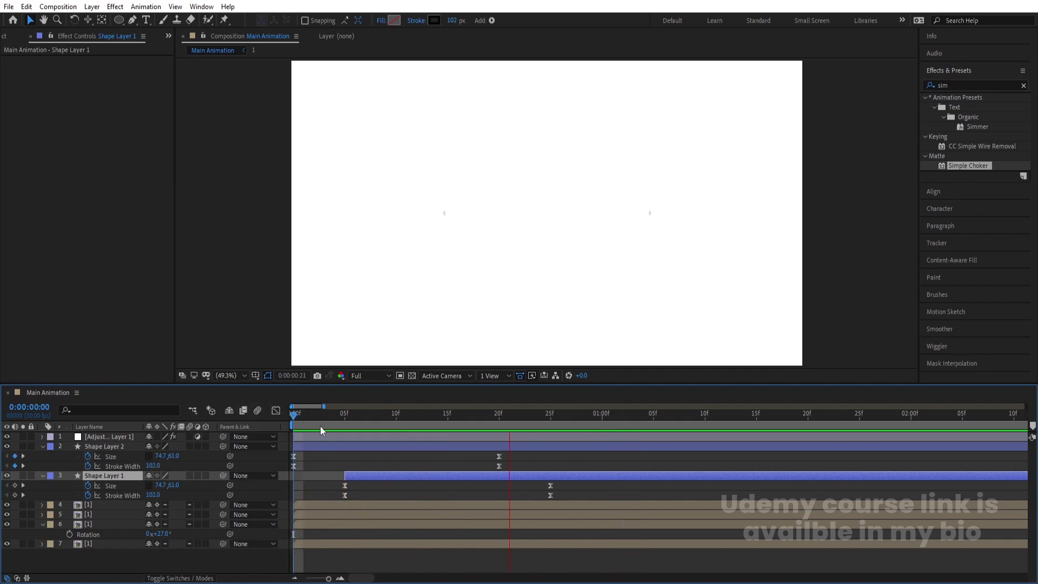
Step: Duplicate the four [1] layers and group the copies directly above the originals, below Shape Layer 1
key("space")
left_click_drag(299, 426, 334, 427)
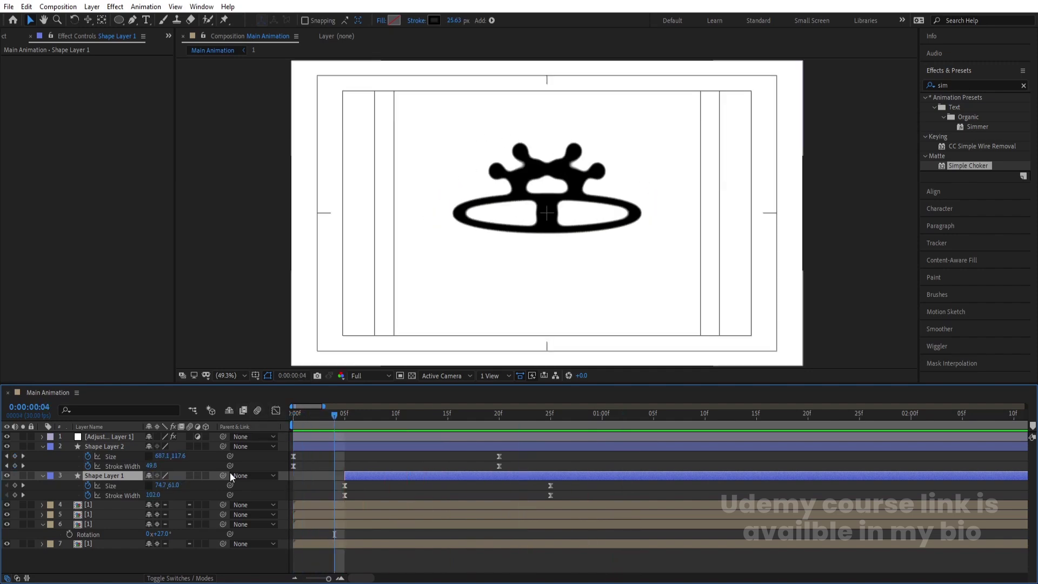
left_click(110, 504)
left_click(96, 542, "shift")
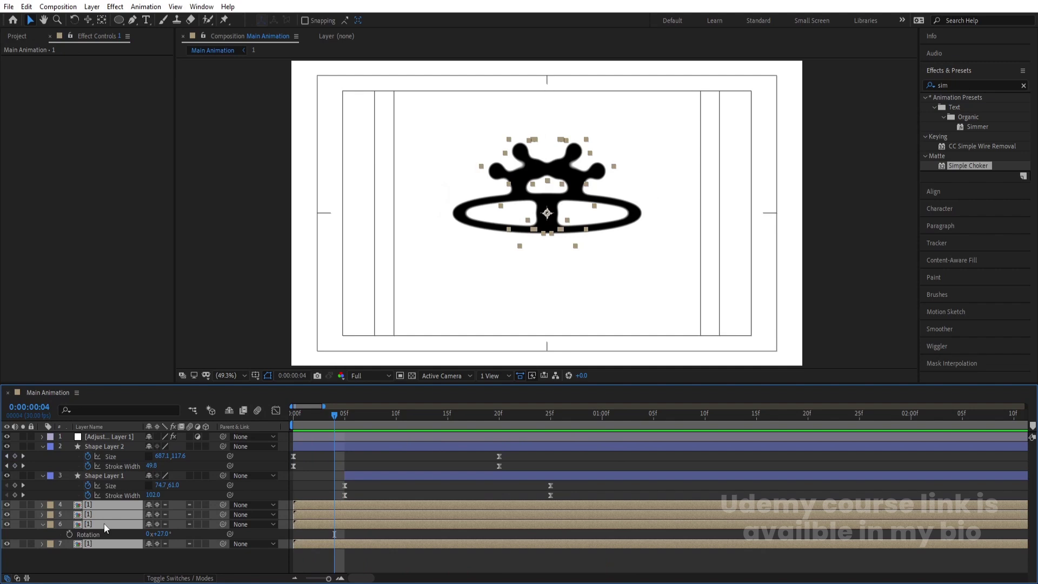
key("ctrl+d")
left_click_drag(96, 525, 103, 513)
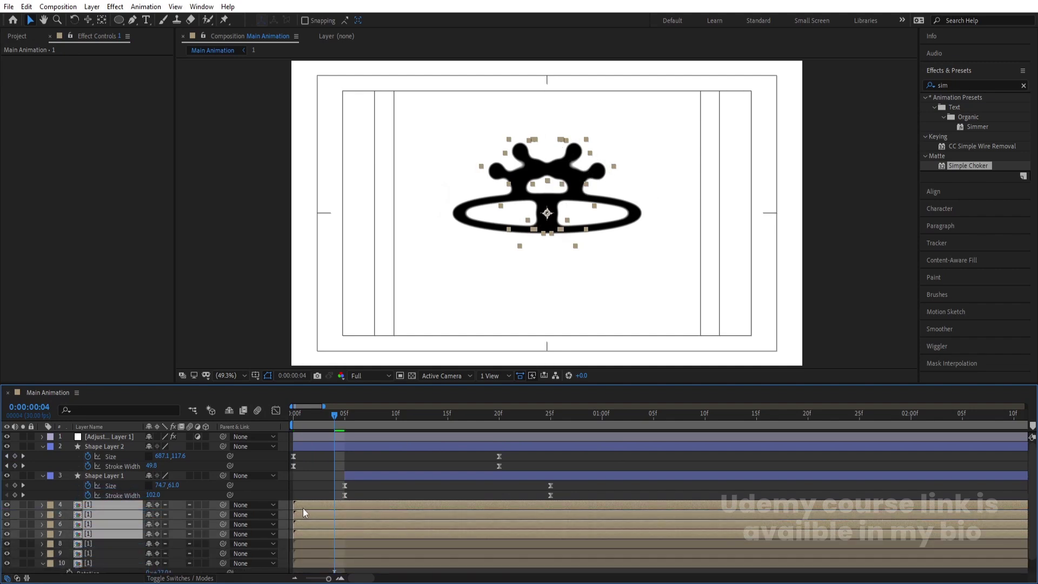
Step: Shift the four duplicated [1] layers to start at frame 1 and preview the burst from the beginning
left_click_drag(304, 508, 315, 507)
key("space")
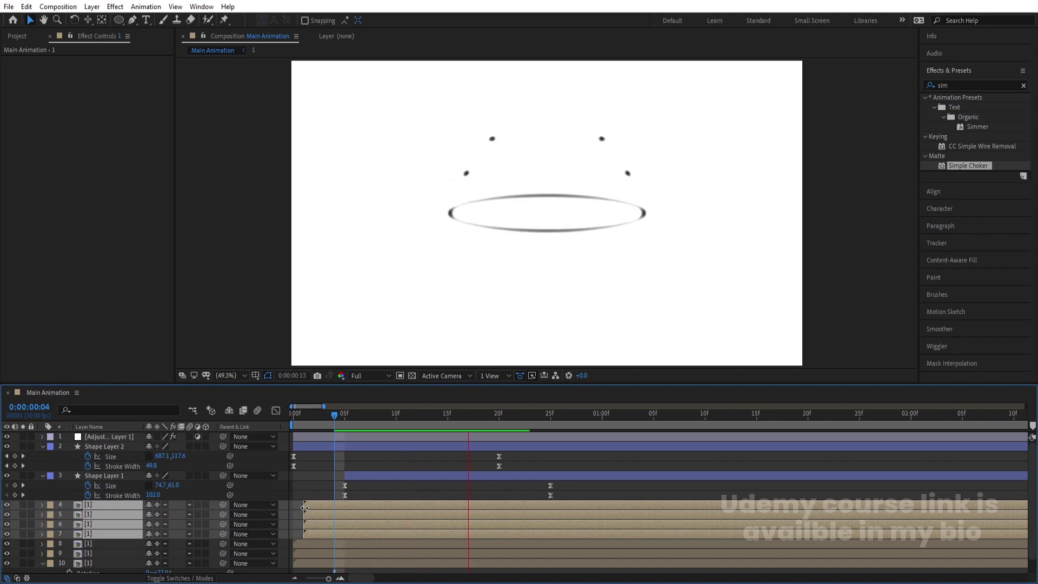
left_click_drag(334, 415, 243, 430)
key("space")
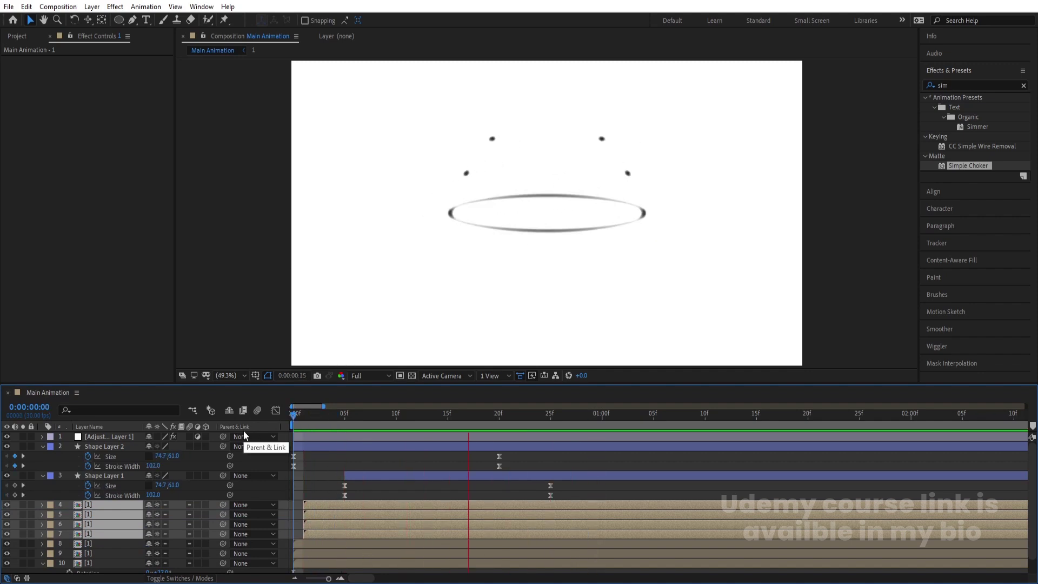
Step: Set Simple Choker's Choke Matte to 8.40 on the adjustment layer and preview the splash
left_click(316, 439)
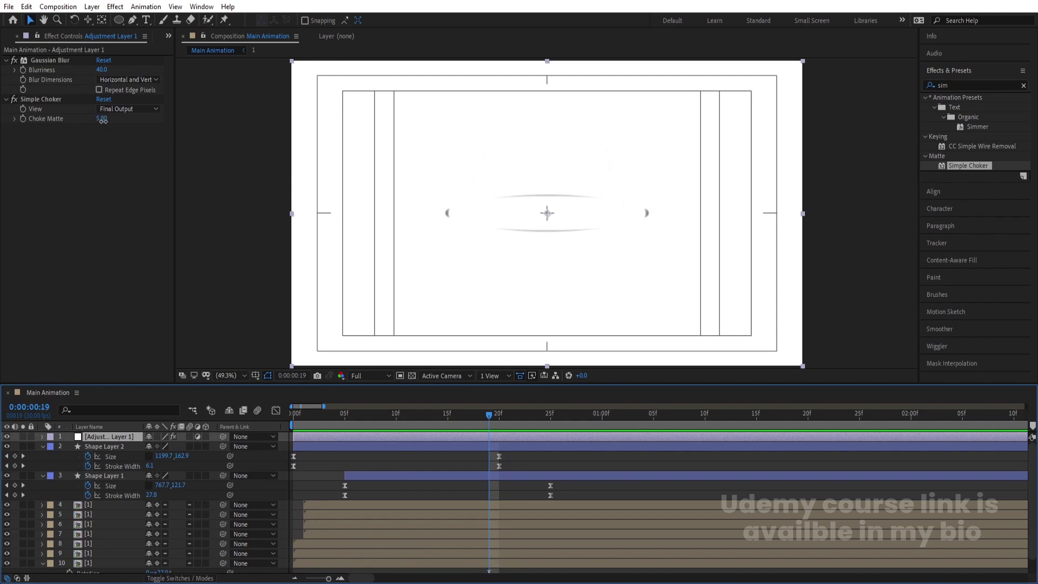
left_click_drag(102, 121, 109, 122)
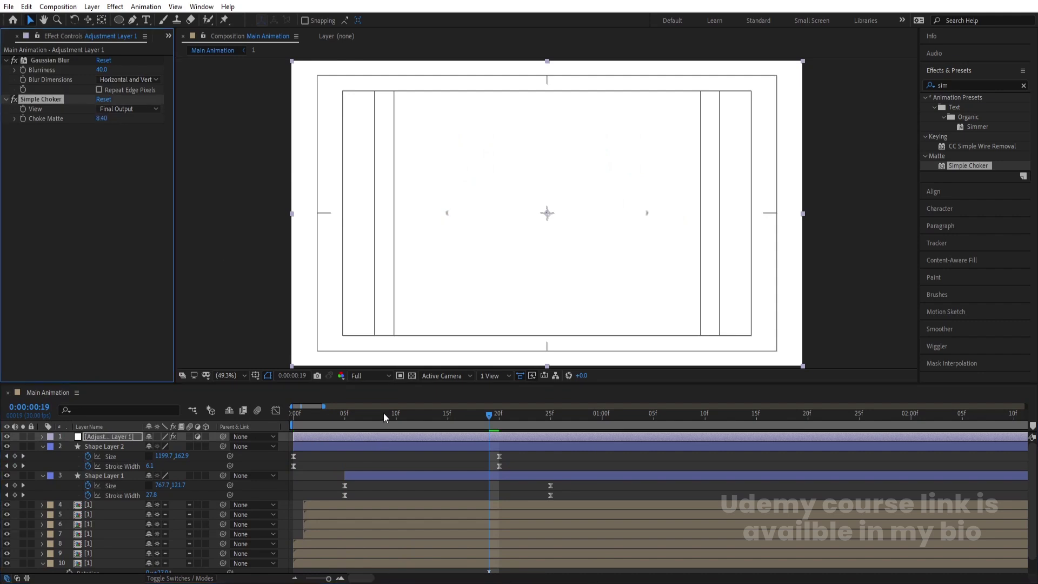
left_click_drag(385, 418, 232, 414)
key("space")
key("space")
key("space")
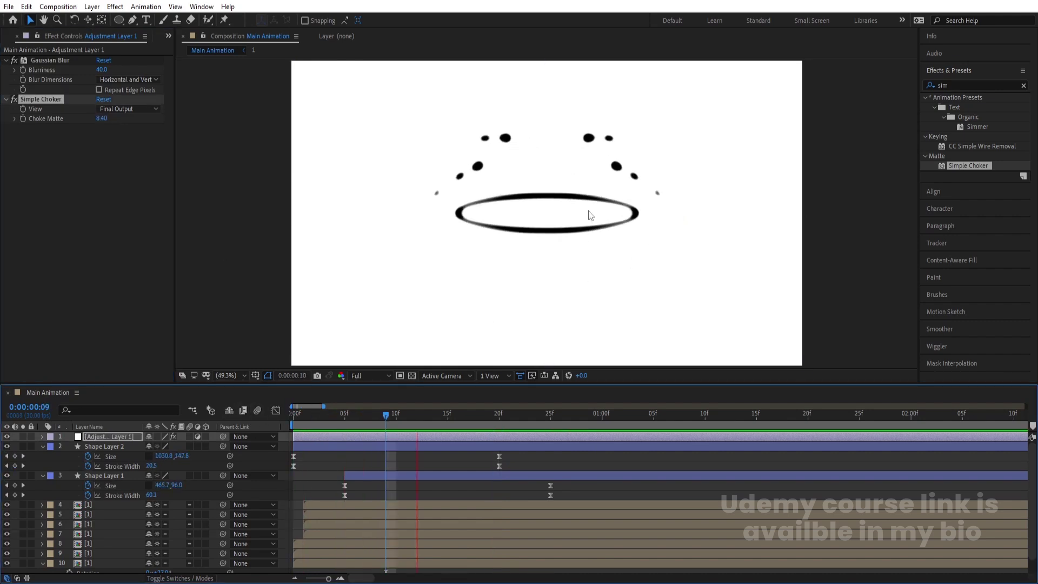
key("space")
key("space")
key("space")
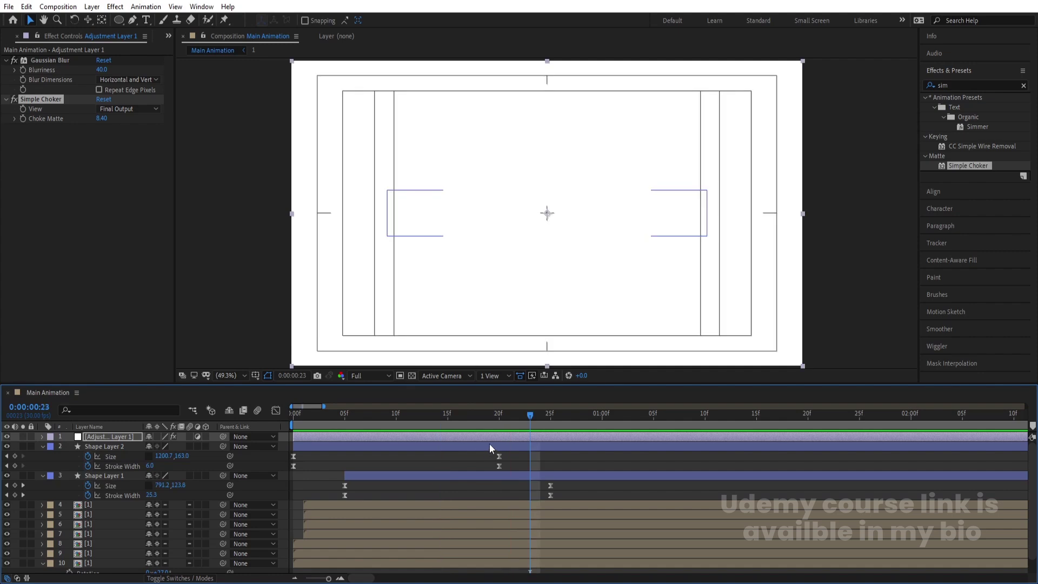
Step: Increase the height of Shape Layer 1's Size at its frame 25 keyframe and preview the taller ring
left_click(490, 446)
left_click(523, 474)
key("k")
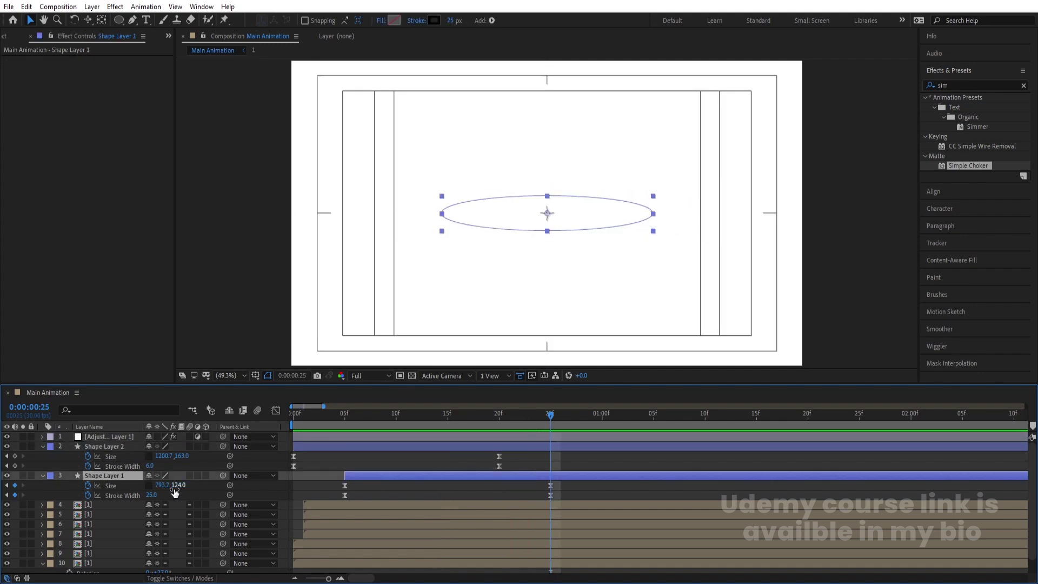
left_click_drag(183, 487, 232, 486)
left_click_drag(532, 419, 315, 426)
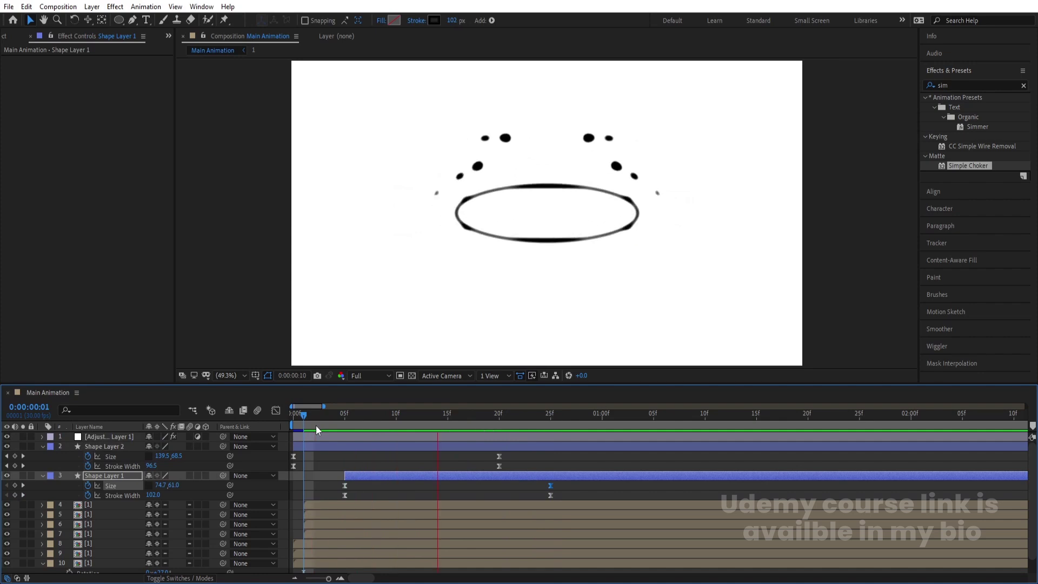
key("space")
left_click_drag(401, 420, 235, 427)
key("space")
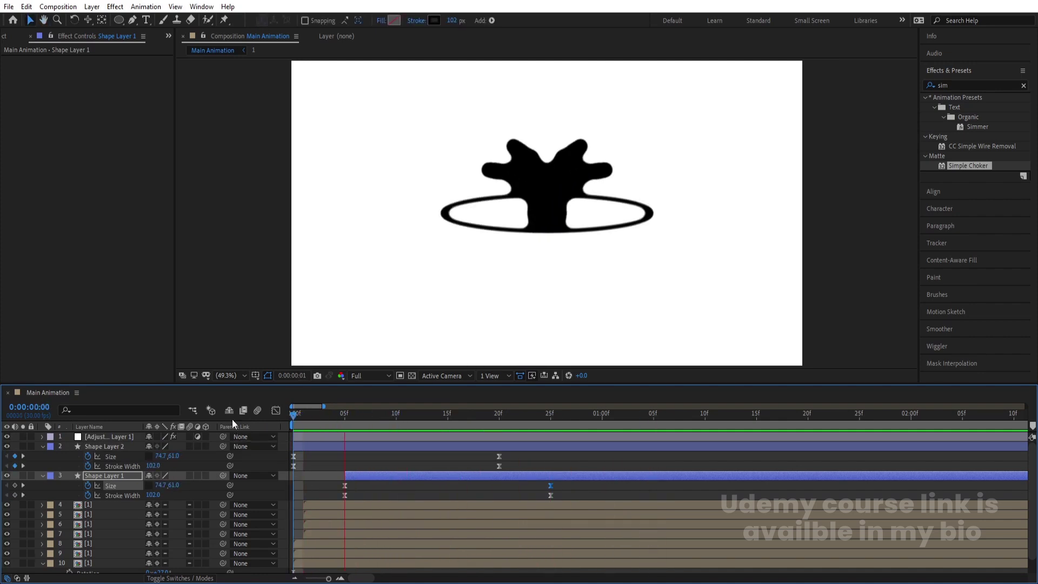
Step: Collapse the layer properties and pre-compose all eleven layers, with all attributes, into a composition named Splash
left_click(318, 460)
key("u")
left_click(140, 534)
left_click(128, 436, "shift")
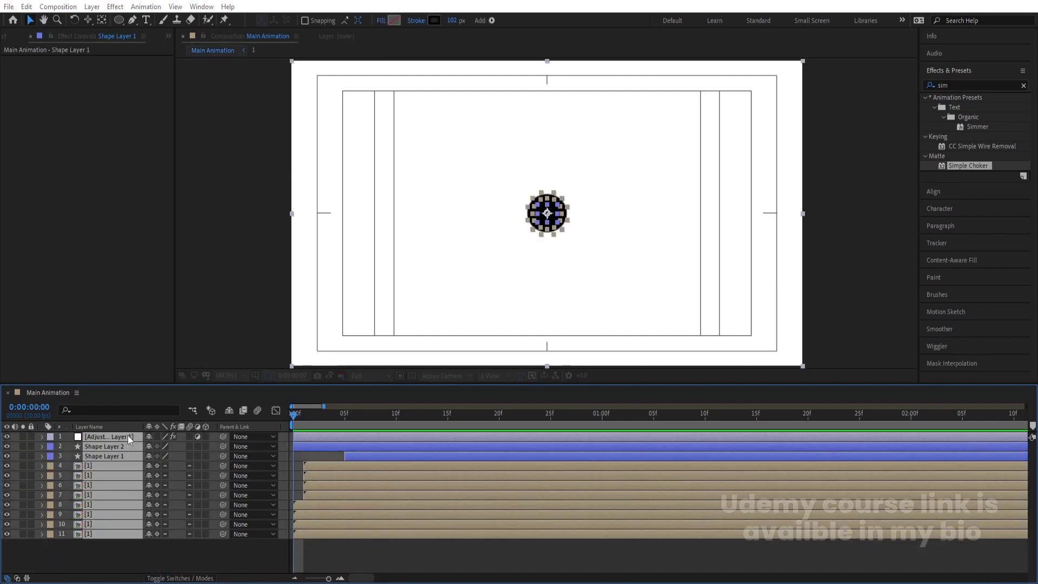
key("ctrl+shift+c")
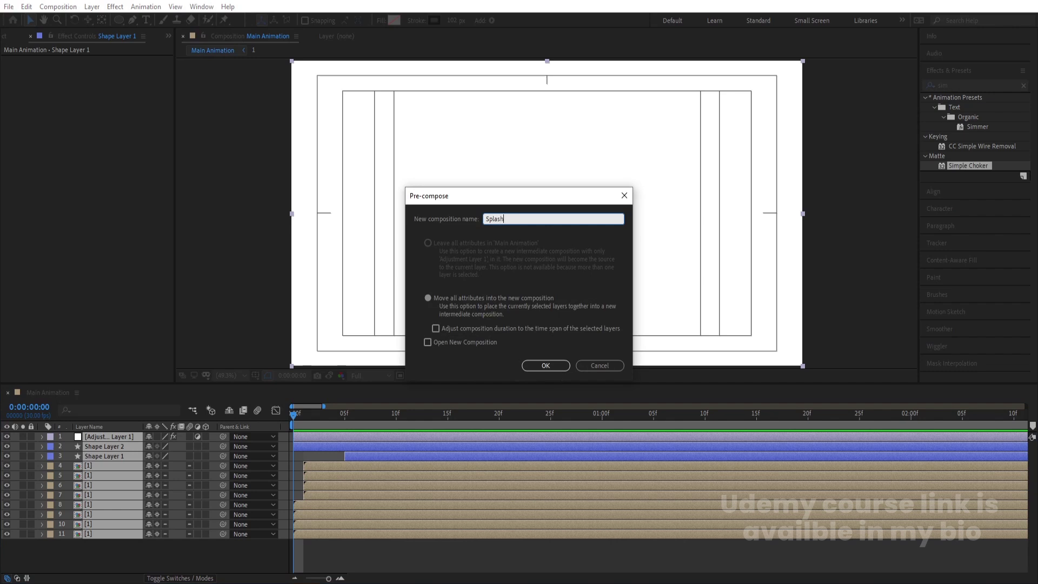
key("Return")
Step: Scale the Splash layer to 43%, move it straight down to the lower middle of the frame, and preview it
left_click_drag(163, 446, 129, 446)
left_click(557, 245)
left_click_drag(557, 245, 556, 322)
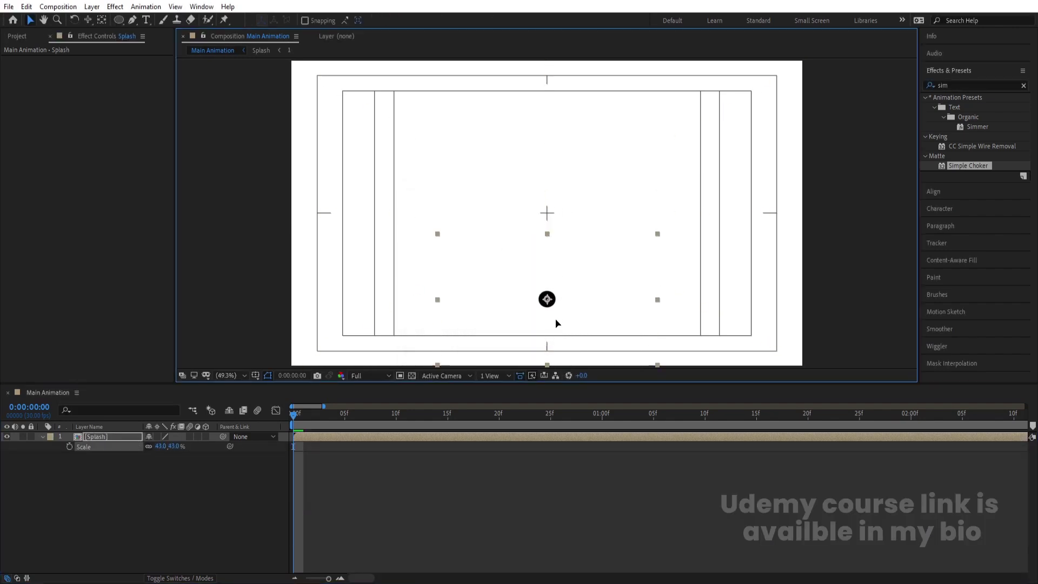
key("space")
key("space")
left_click_drag(299, 416, 266, 417)
key("space")
key("space")
left_click_drag(346, 420, 293, 420)
Step: Draw a small circle near the composition centre, above the splash, as a new shape layer
left_click(134, 494)
left_click_drag(122, 22, 150, 47)
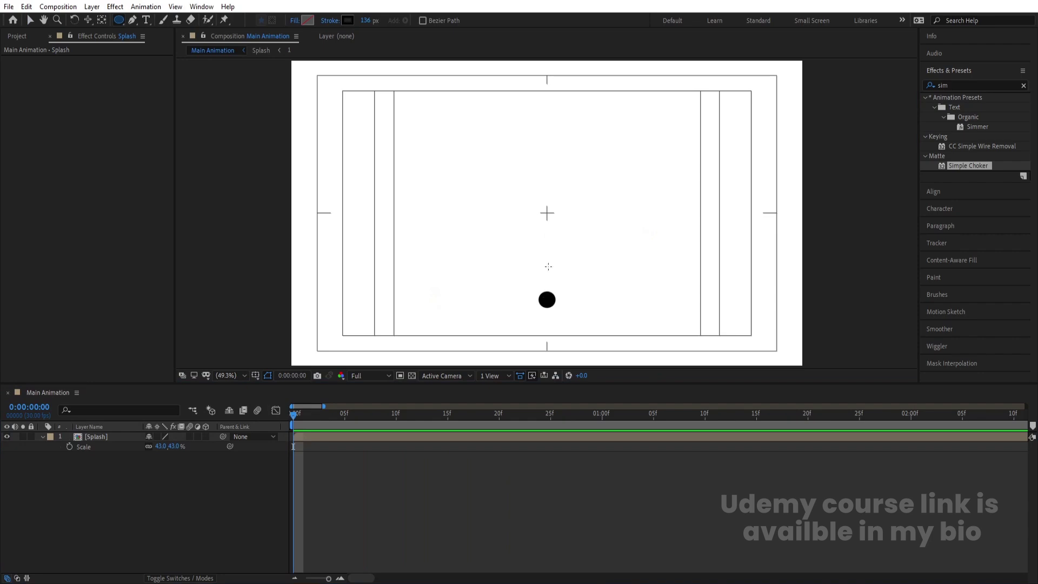
left_click_drag(544, 191, 557, 205)
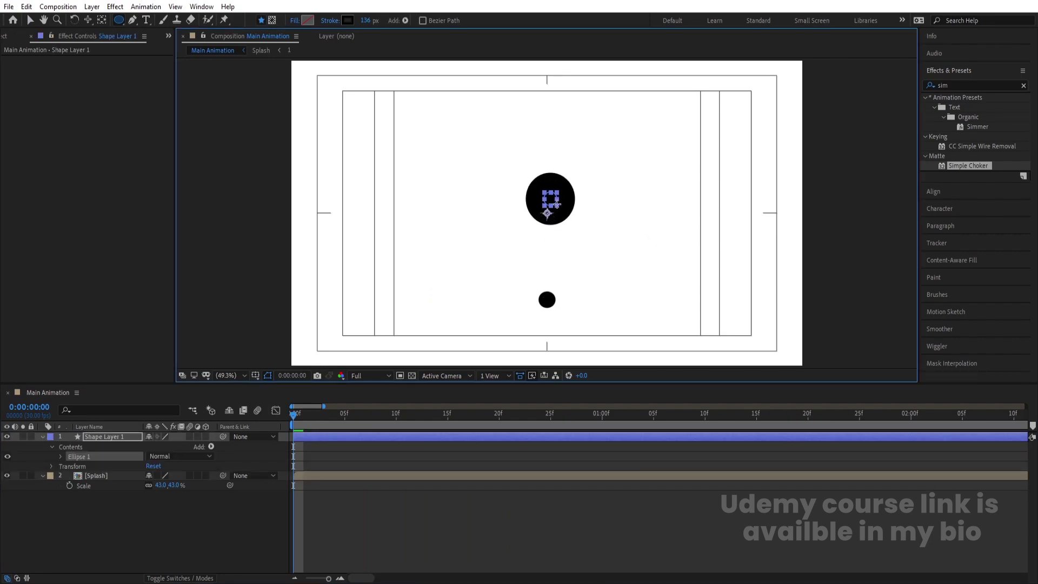
Step: Remove the new circle's stroke and give it a solid black fill, 000000
left_click(334, 23)
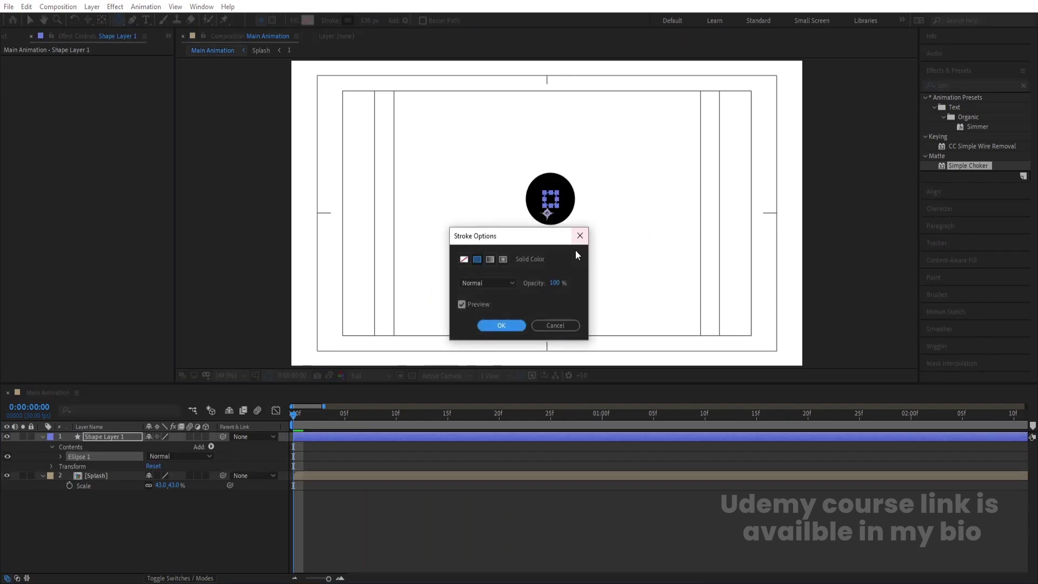
left_click(464, 259)
left_click(500, 325)
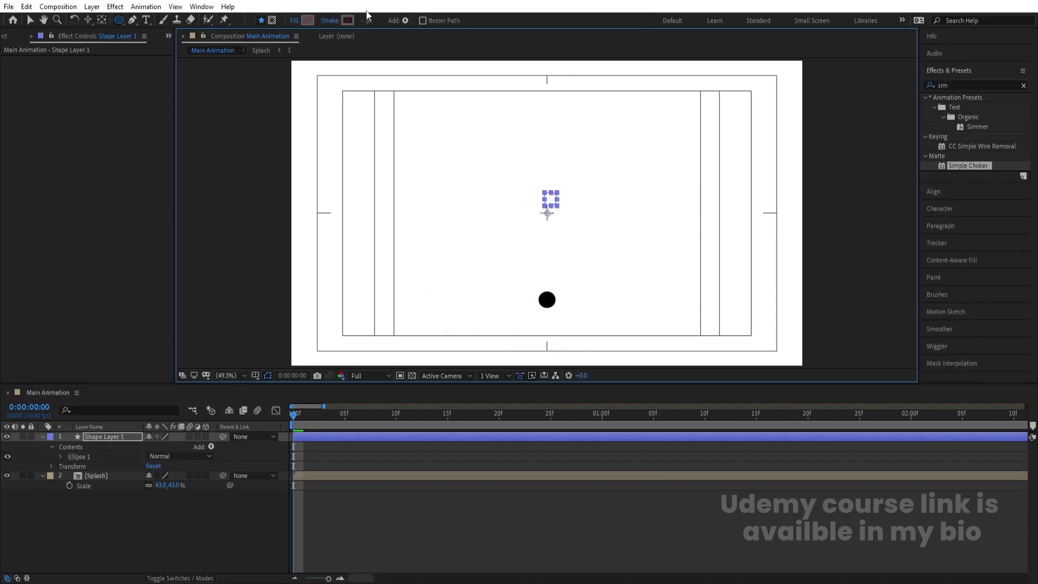
left_click(307, 20)
left_click_drag(243, 289, 149, 389)
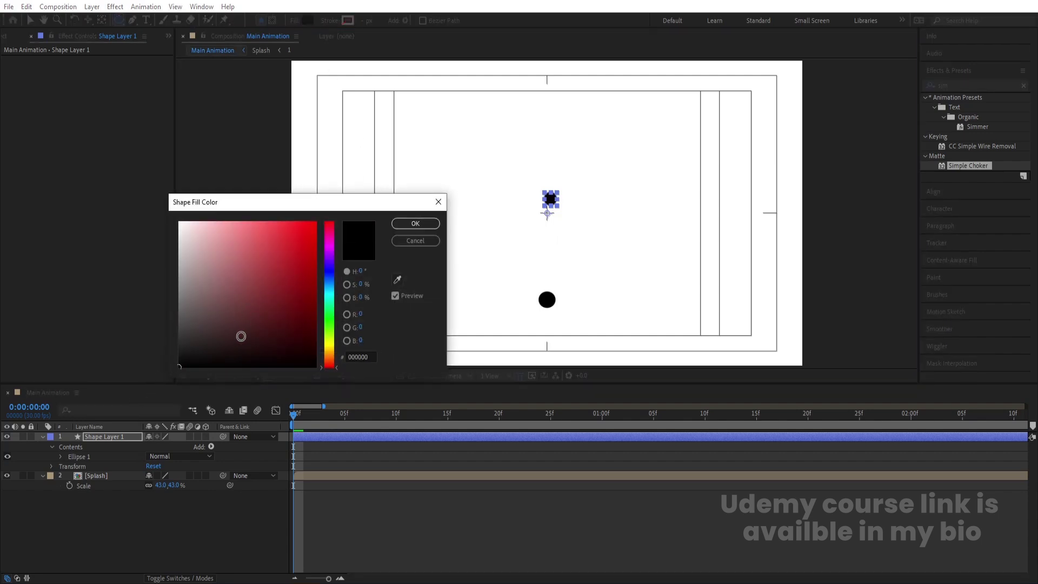
left_click(414, 223)
Step: Centre Shape Layer 1's anchor point in the circle and align the layer horizontally and vertically to the composition centre
left_click(113, 437)
key("ctrl+alt+Home")
left_click(948, 190)
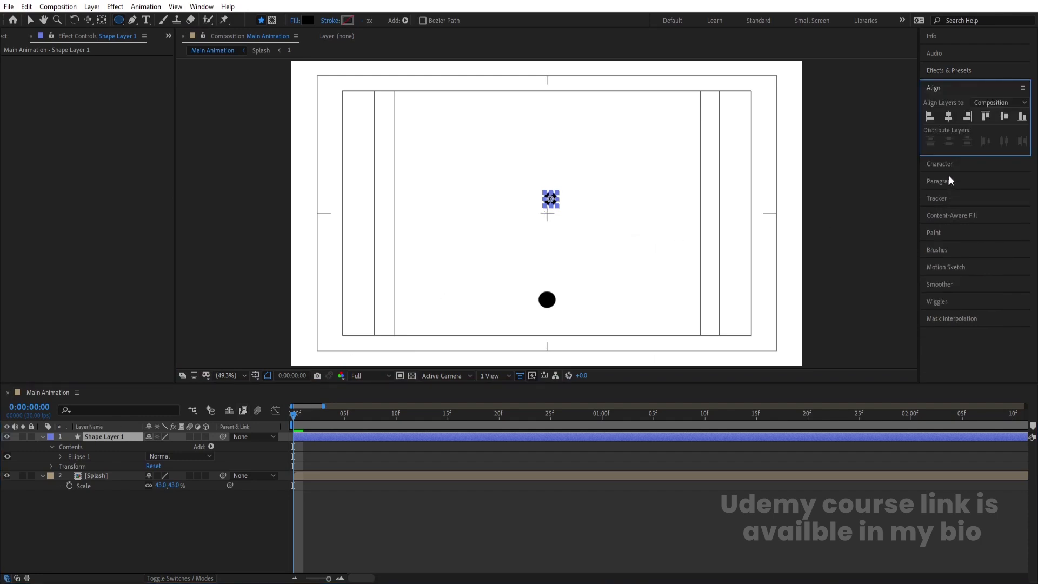
left_click(948, 118)
left_click(1004, 116)
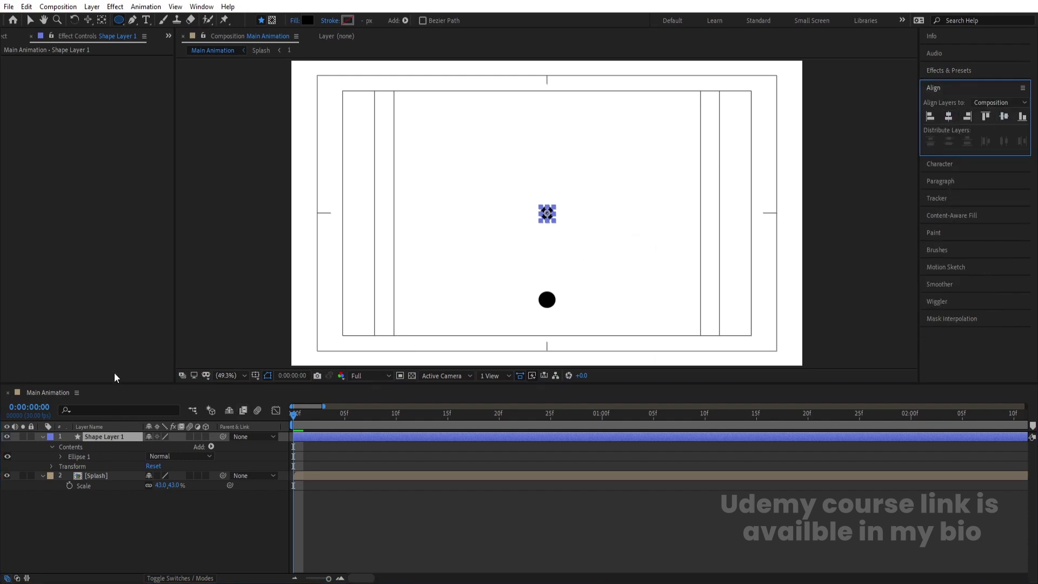
Step: Set Shape Layer 1's Scale to 123% and collapse its properties
key("s")
left_click_drag(158, 446, 171, 446)
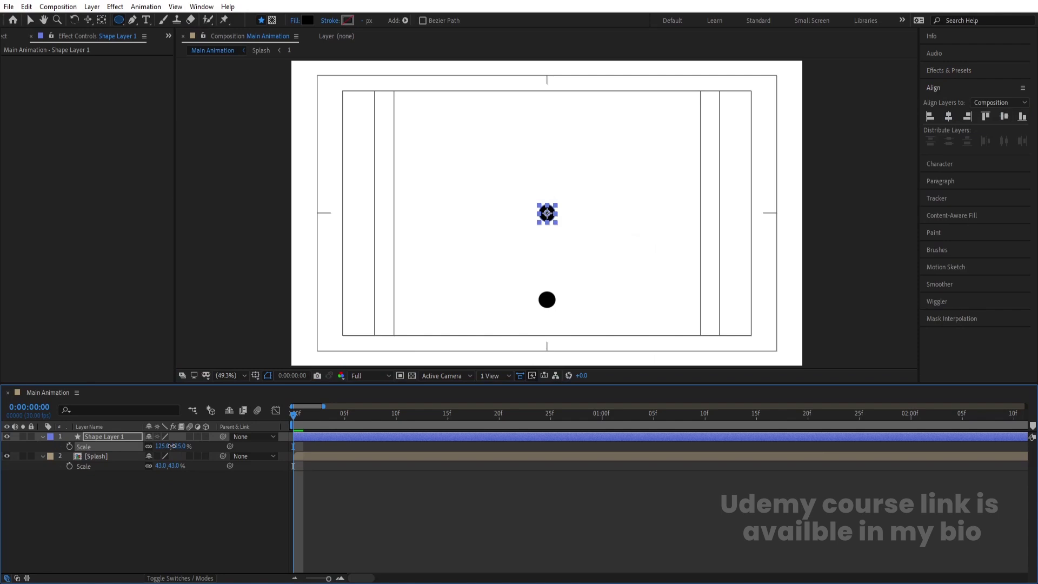
left_click(43, 436)
Step: Convert Ellipse Path 1 inside Shape Layer 1's Ellipse 1 group to a Bezier path
left_click(44, 436)
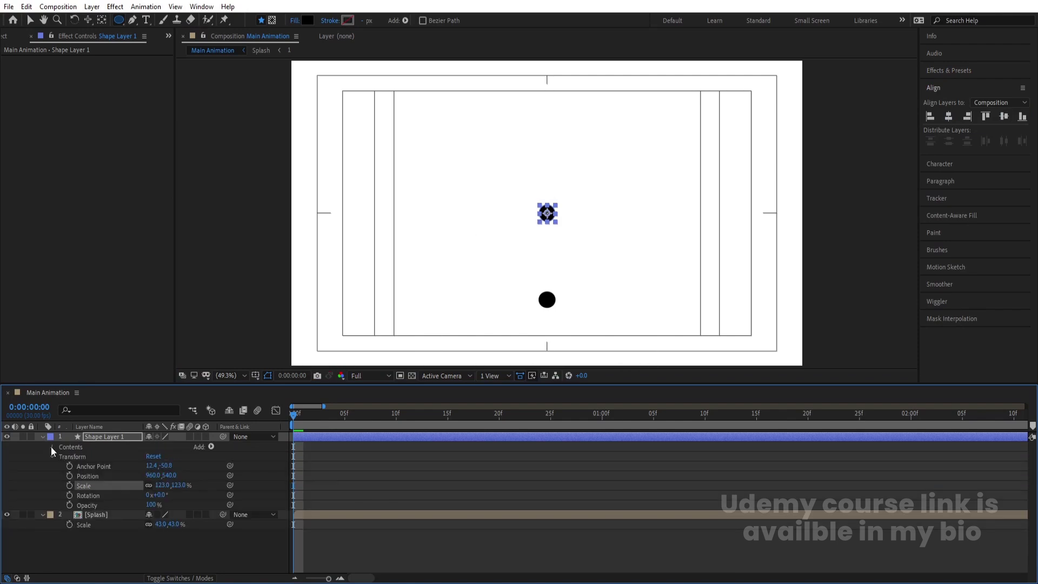
left_click(52, 447)
left_click(62, 456)
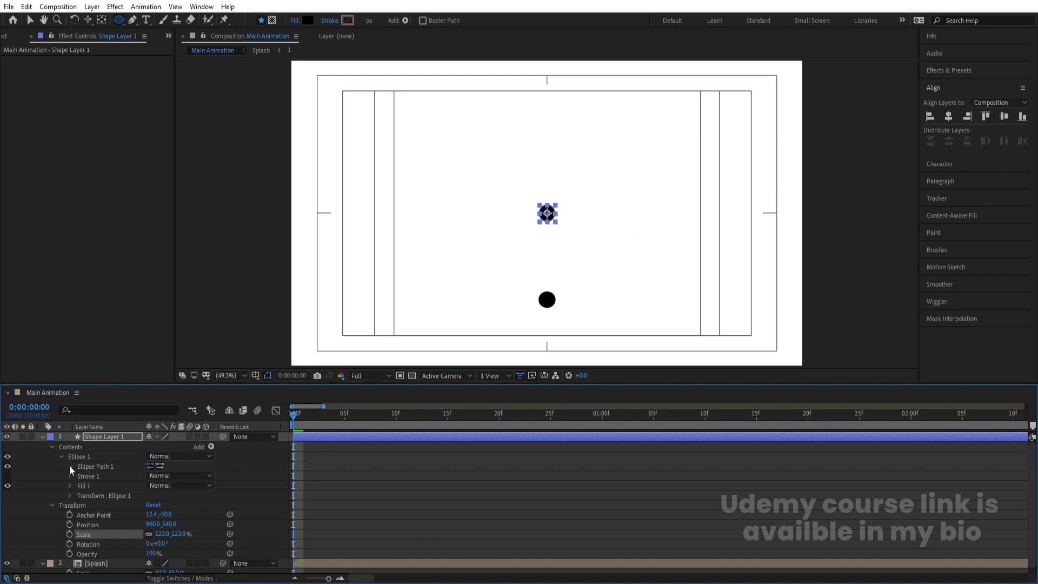
left_click(67, 465)
left_click(97, 465)
right_click(96, 466)
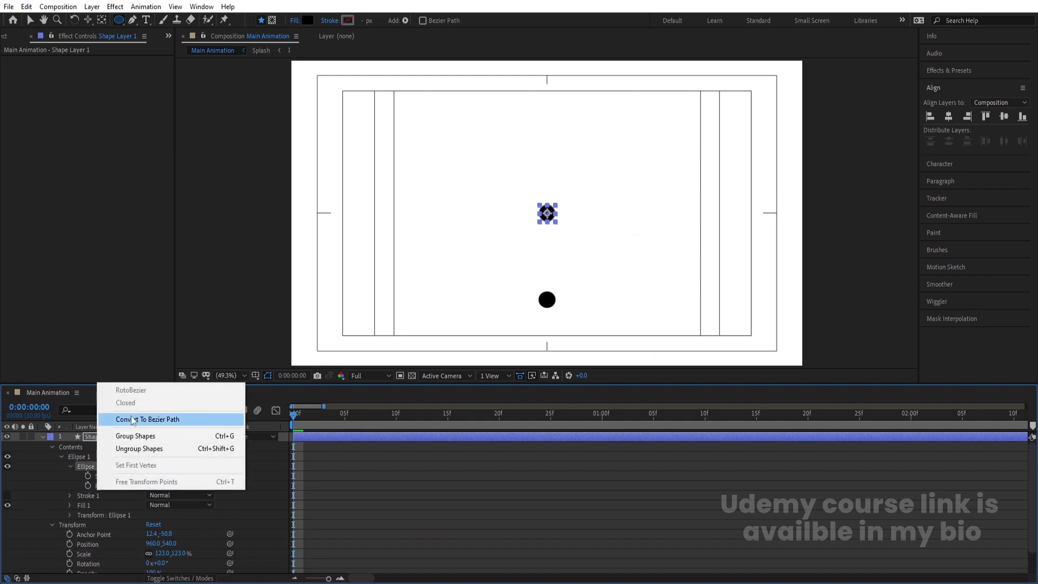
left_click(131, 419)
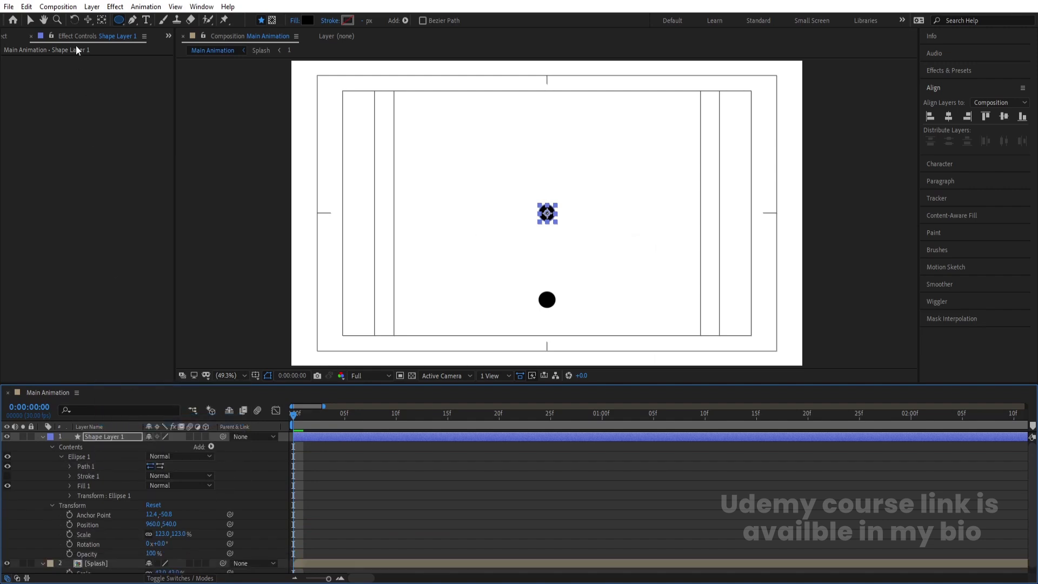
Step: Pull the circle's top vertex straight up with the Pen tool to form a drop shape, and deselect it
left_click(29, 21)
scroll(547, 212, "up", 4)
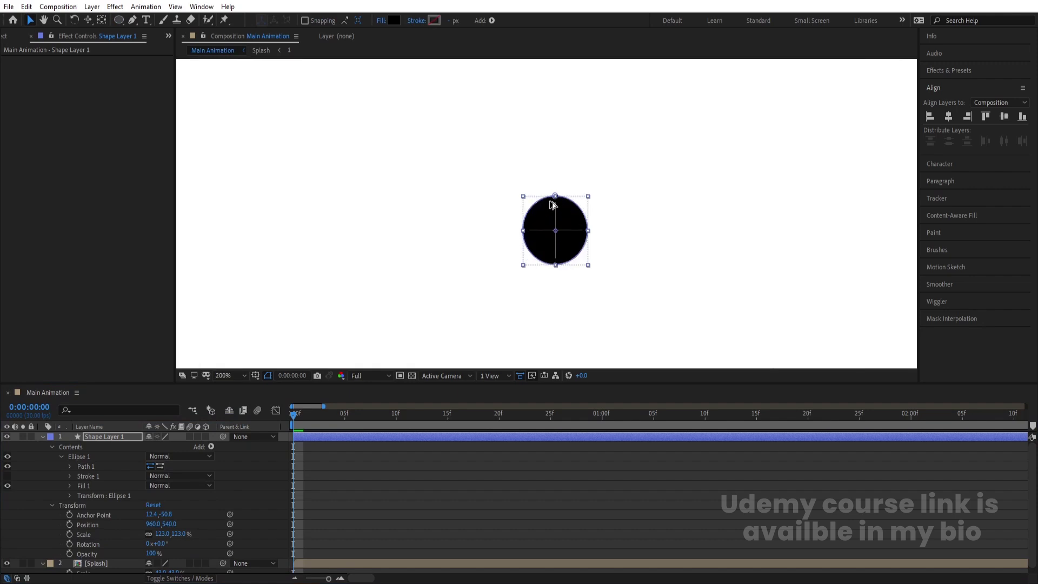
left_click(557, 199)
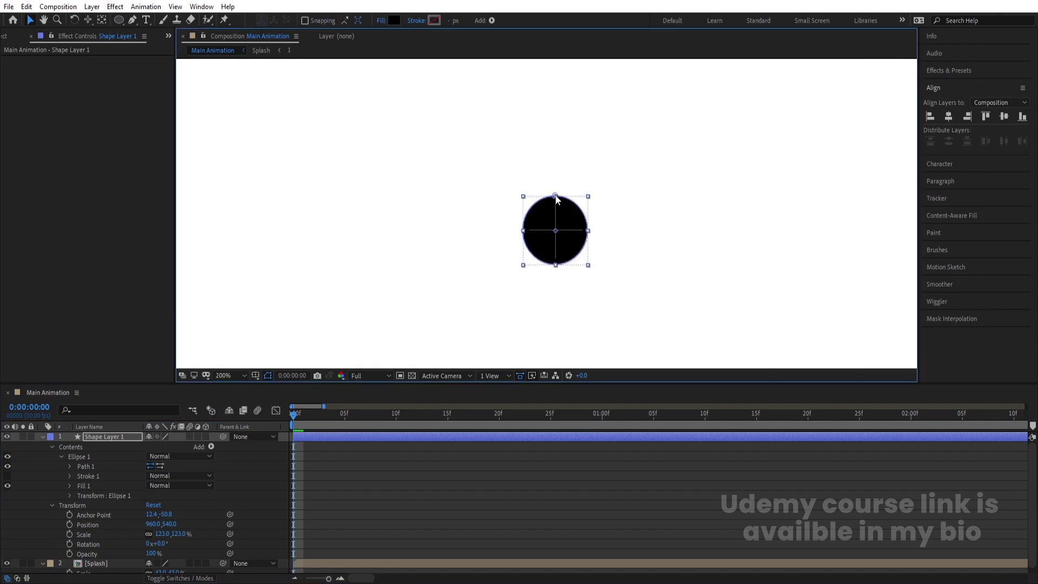
left_click(132, 20)
left_click(171, 22)
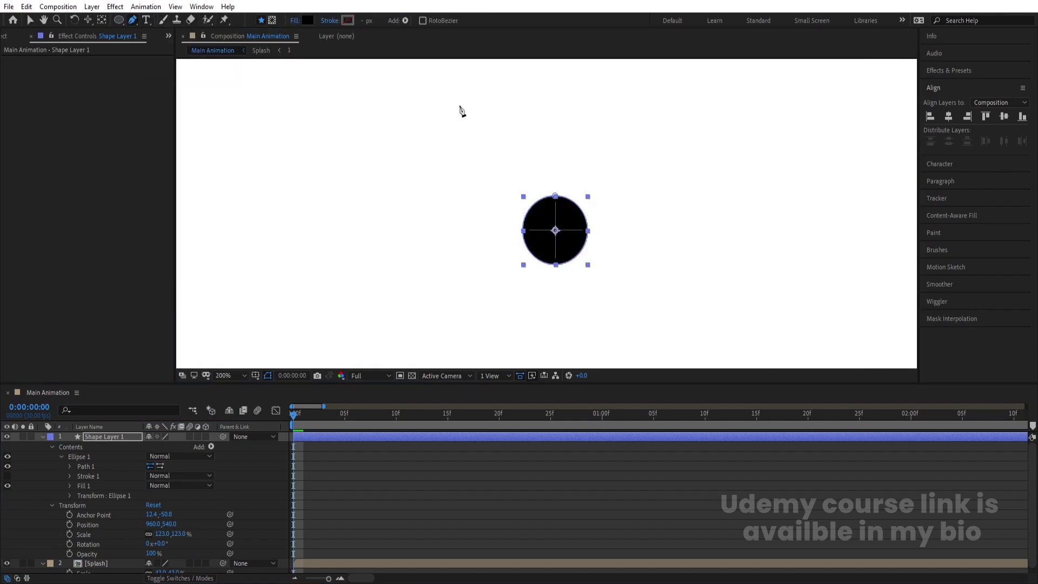
left_click(556, 199)
left_click_drag(556, 201, 557, 153)
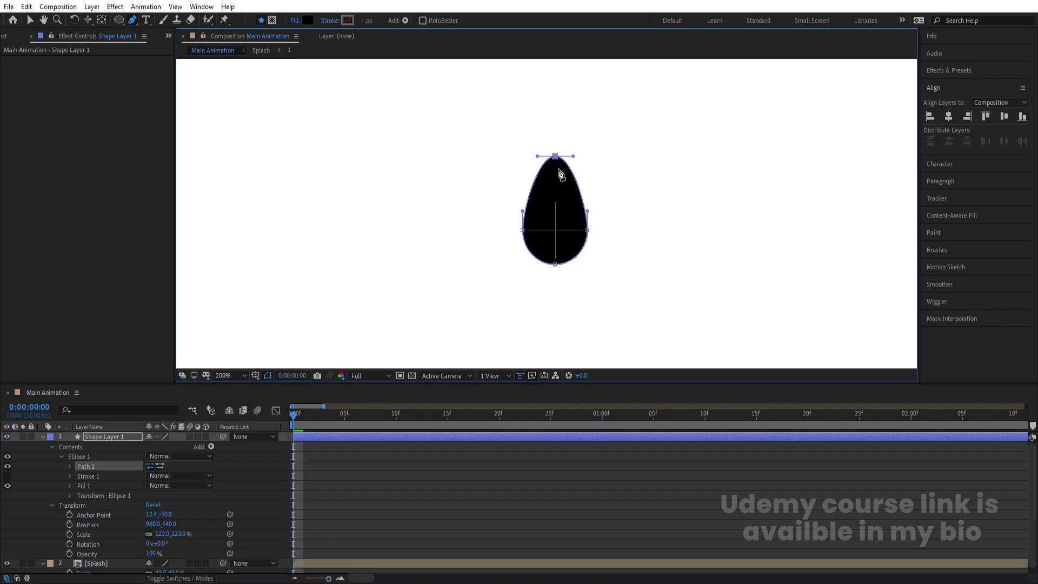
key("comma")
key("comma")
left_click(256, 468)
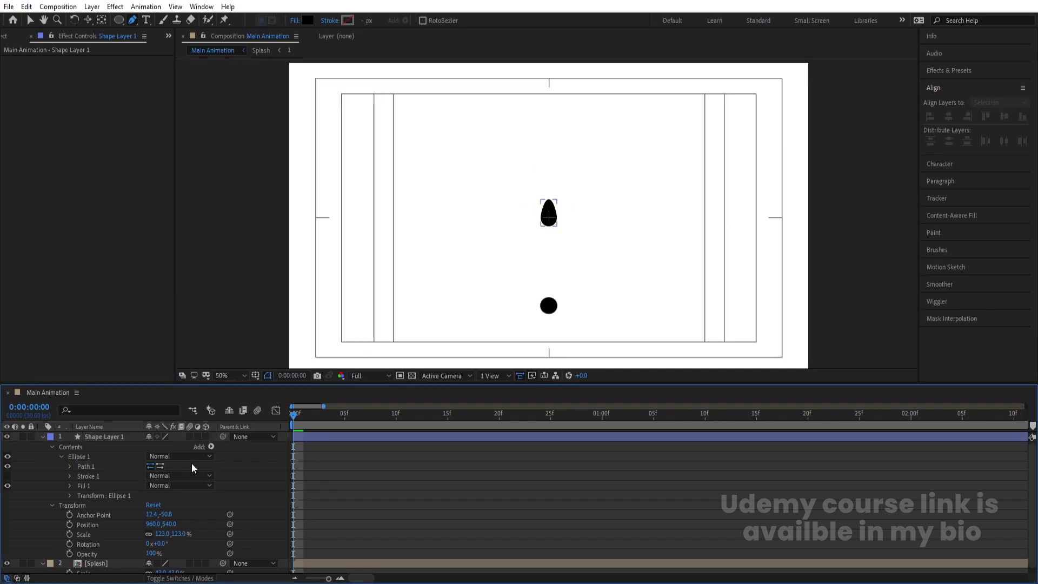
Step: Collapse the layer properties and add a Position keyframe to the drop, Shape Layer 1, at frame 0
left_click(42, 437)
left_click(41, 448)
left_click(101, 437)
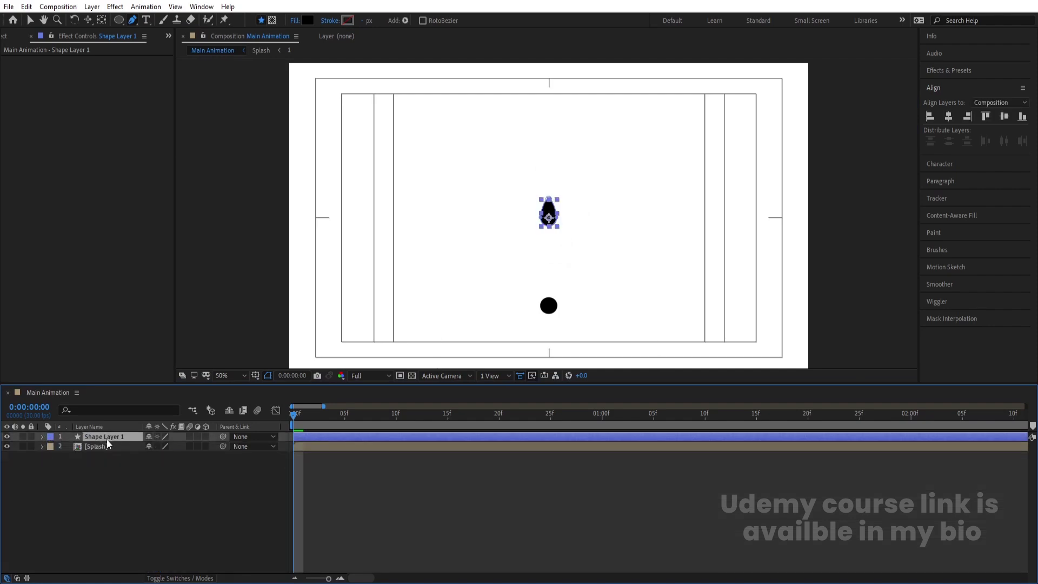
key("p")
left_click(70, 447)
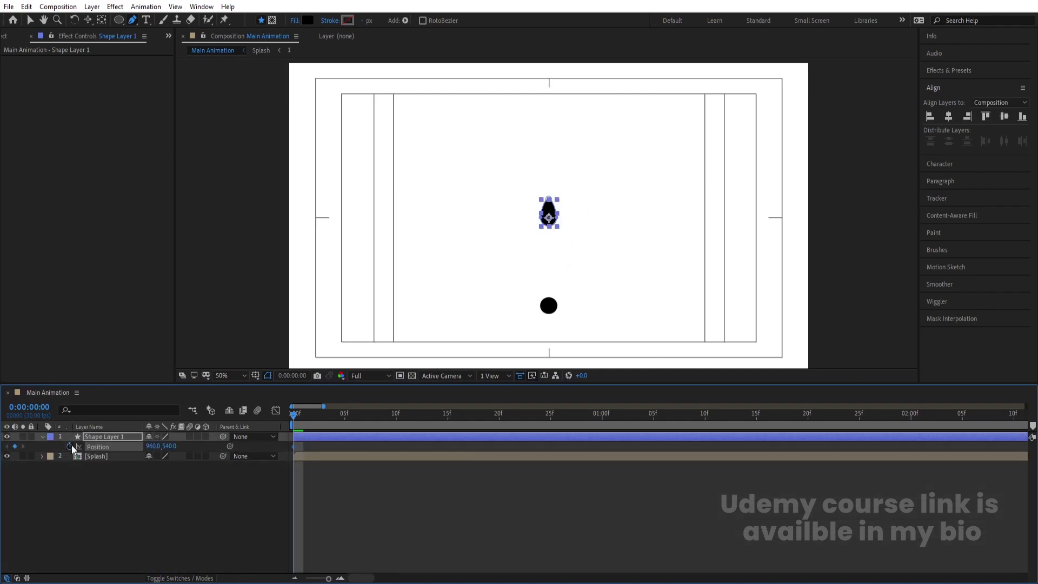
Step: At frame 20, lower the drop to Position 960.0, 833.0 and move the Splash layer to start at that frame
left_click(497, 418)
left_click_drag(170, 446, 538, 464)
left_click(340, 456)
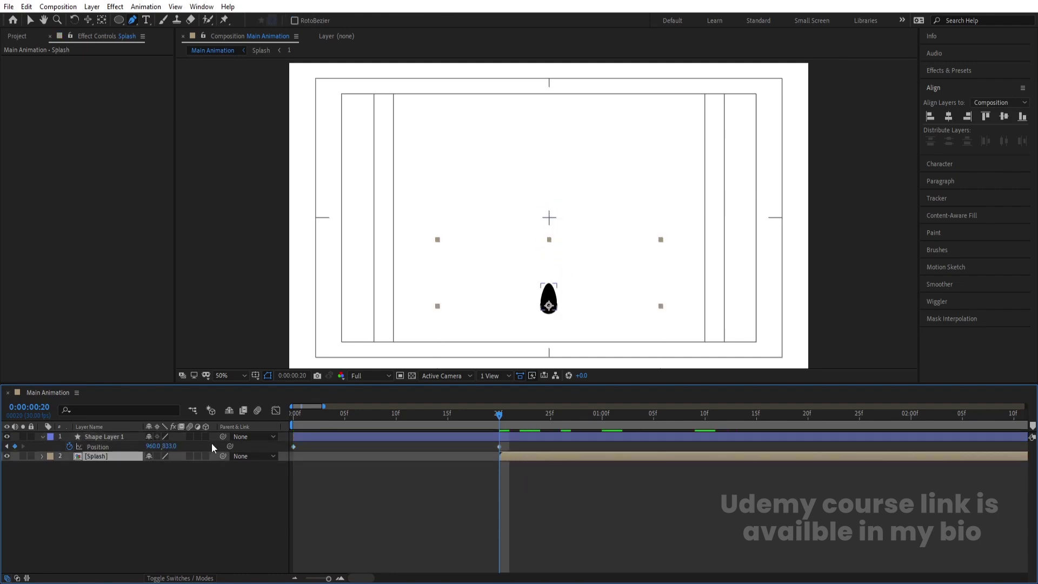
Step: Set the drop's Position to 960.0, 844.0 at frame 20 and 960.0, -46.0 at frame 0
mouse_move(169, 447)
left_mouse_down()
mouse_move(162, 436)
mouse_move(172, 439)
left_mouse_up()
left_click(191, 479)
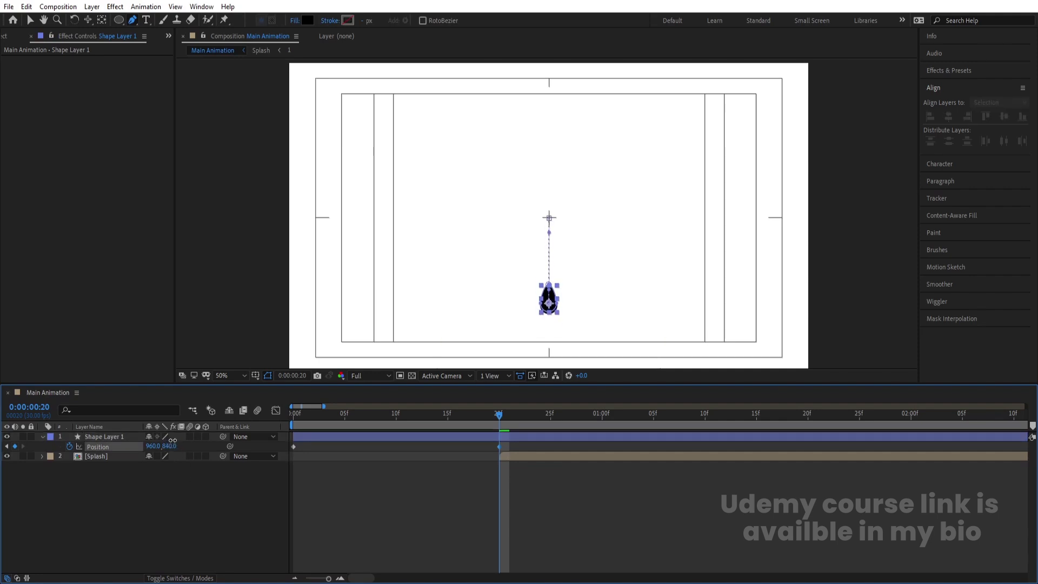
left_click(100, 436)
key("Home")
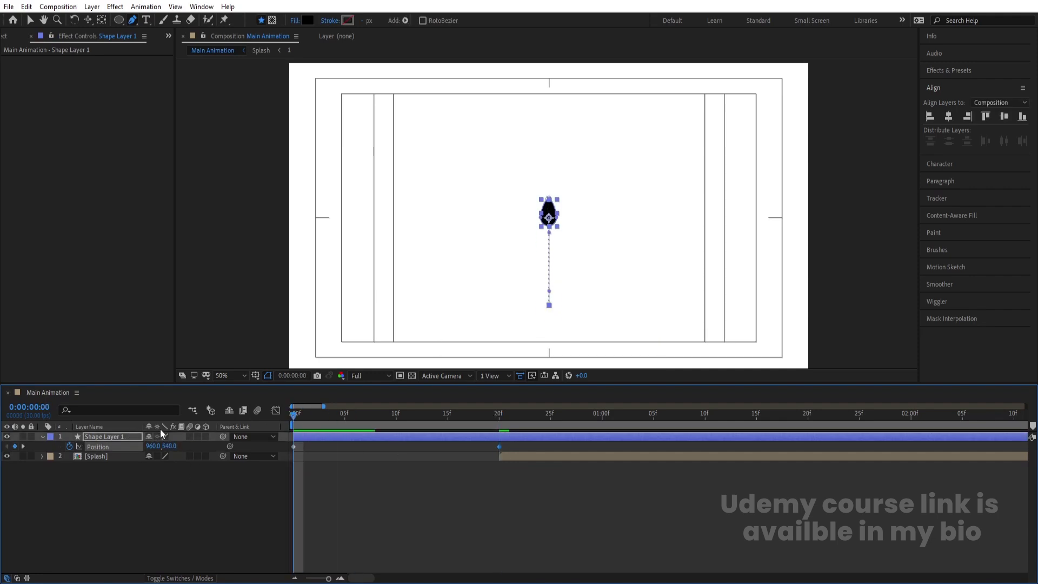
left_click_drag(170, 446, 52, 437)
Step: Easy-ease the drop's Position keyframes and shape the speed curve to peak late by lengthening the first handle and shortening the last; preview it
left_click_drag(597, 520, 192, 402)
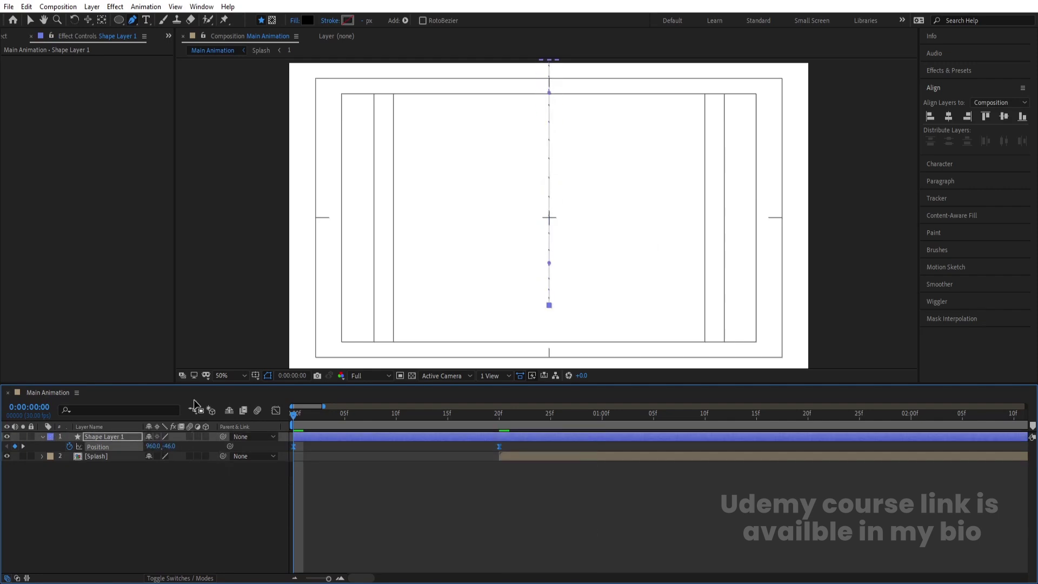
left_click(276, 410)
left_click_drag(358, 476, 273, 567)
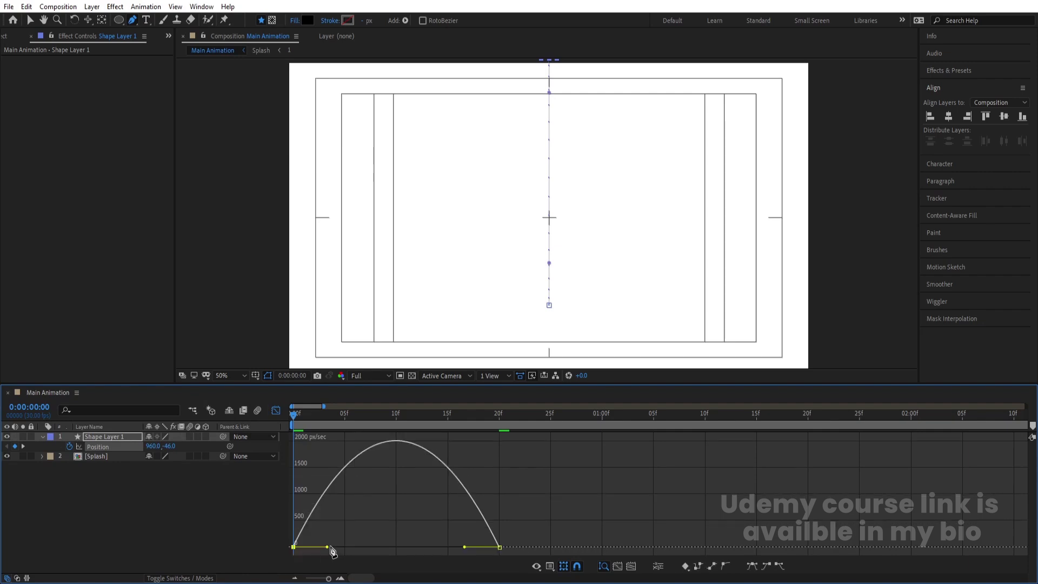
left_click_drag(328, 548, 398, 548)
left_click_drag(464, 547, 493, 547)
key("space")
key("space")
left_click(276, 410)
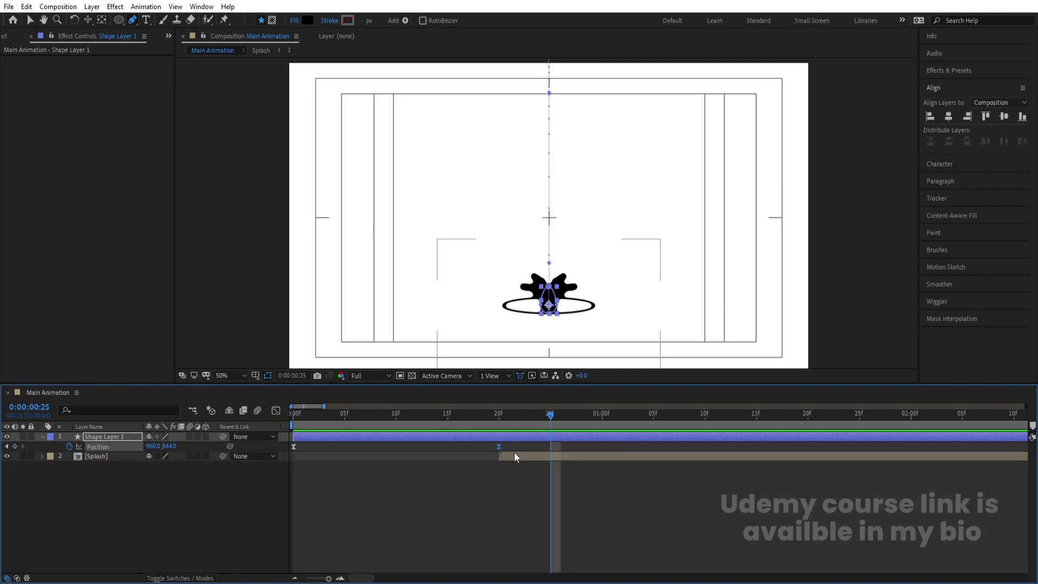
Step: Split the drop's Shape Layer 1 at frame 20 and delete the part after it
left_click(499, 417)
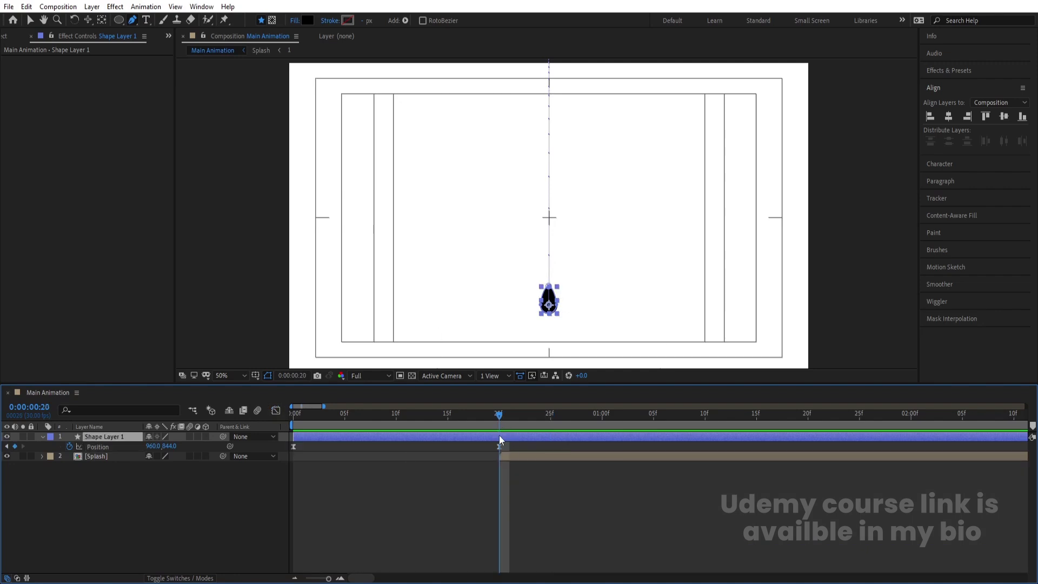
key("ctrl+shift+d")
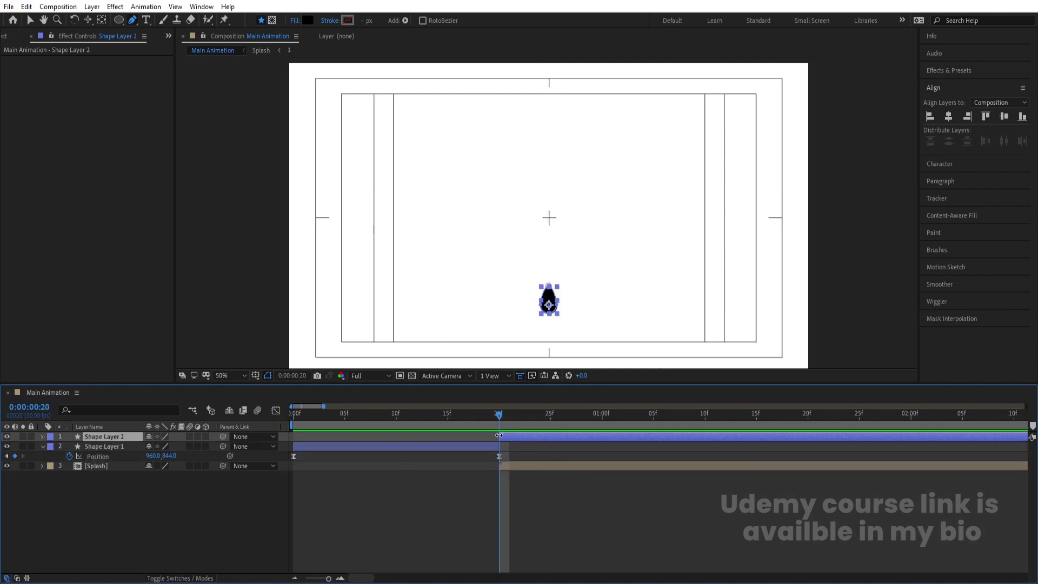
key("Delete")
Step: Play back Main Animation from the start to check the drop's fall and the splash, showing a longer time range
left_click_drag(487, 417, 226, 404)
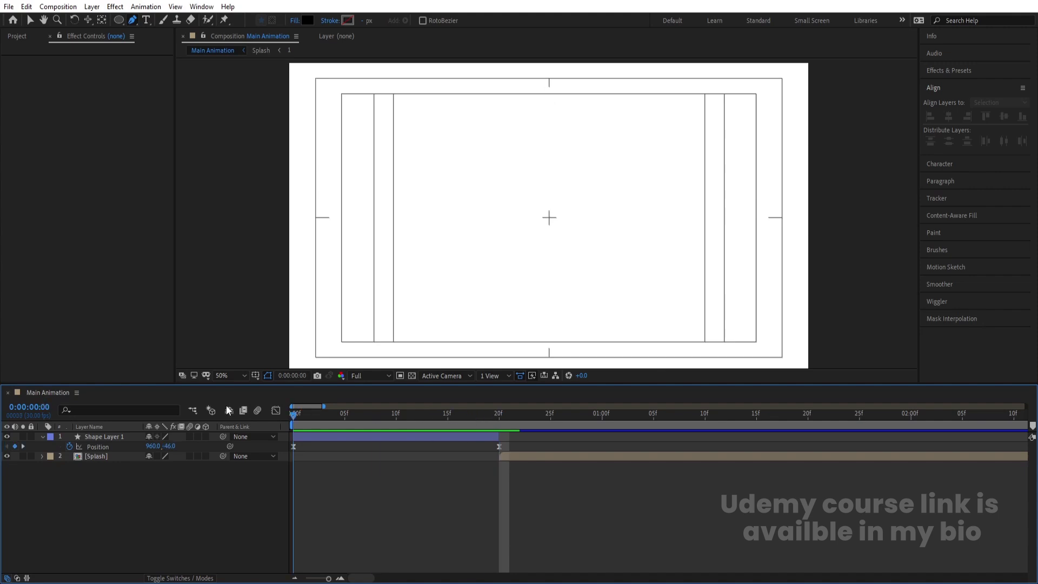
key("space")
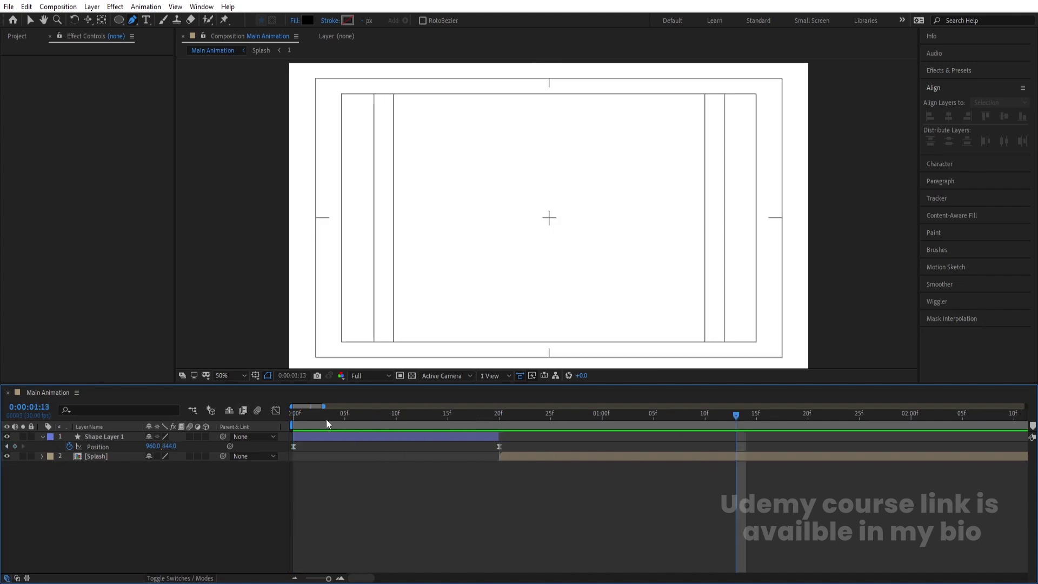
left_click_drag(324, 406, 381, 393)
key("space")
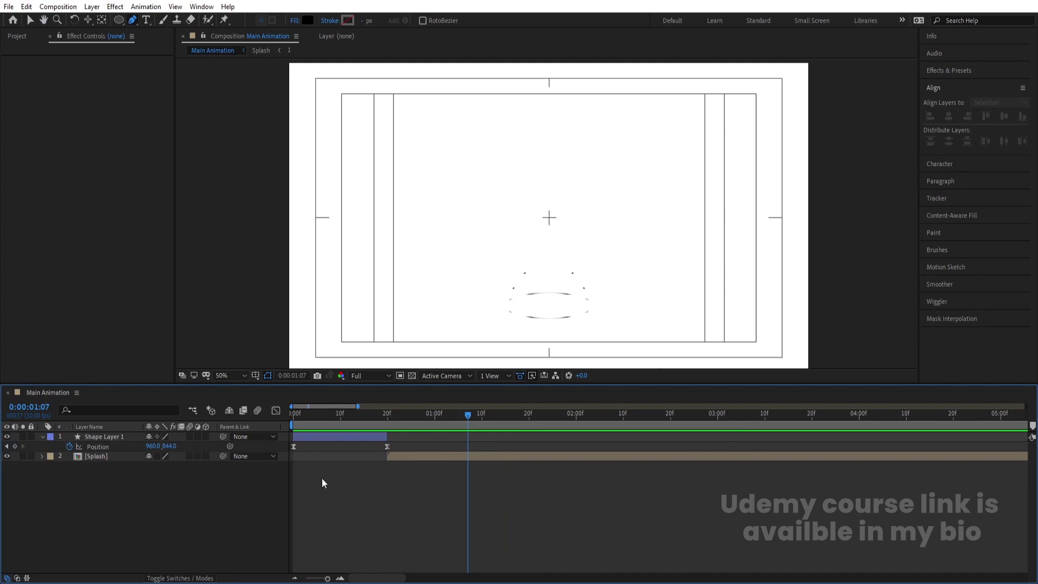
left_click(392, 417)
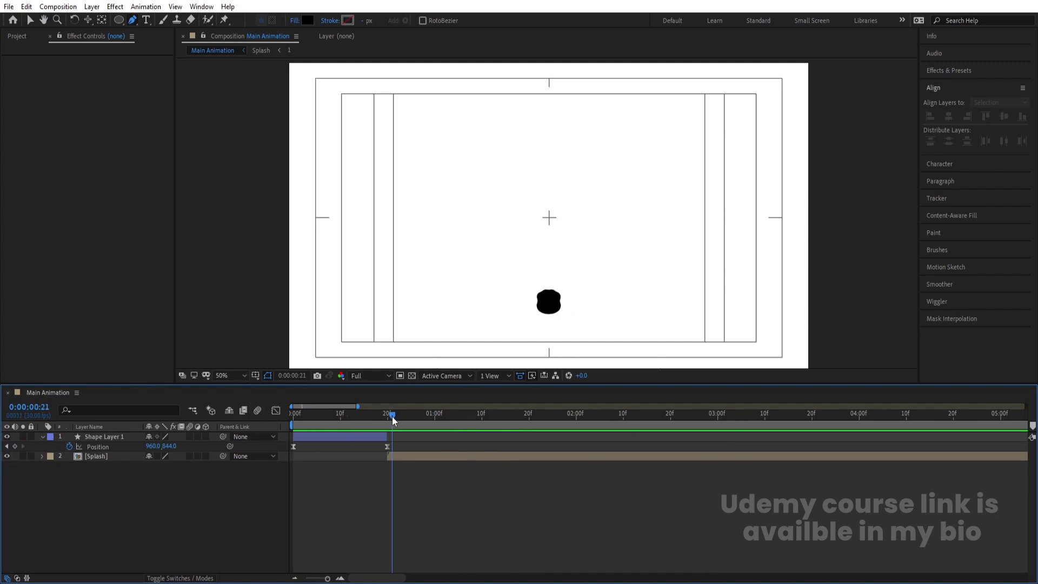
key("space")
key("space")
Step: Add a text layer reading M to Main Animation and centre its paragraph alignment
left_click(146, 20)
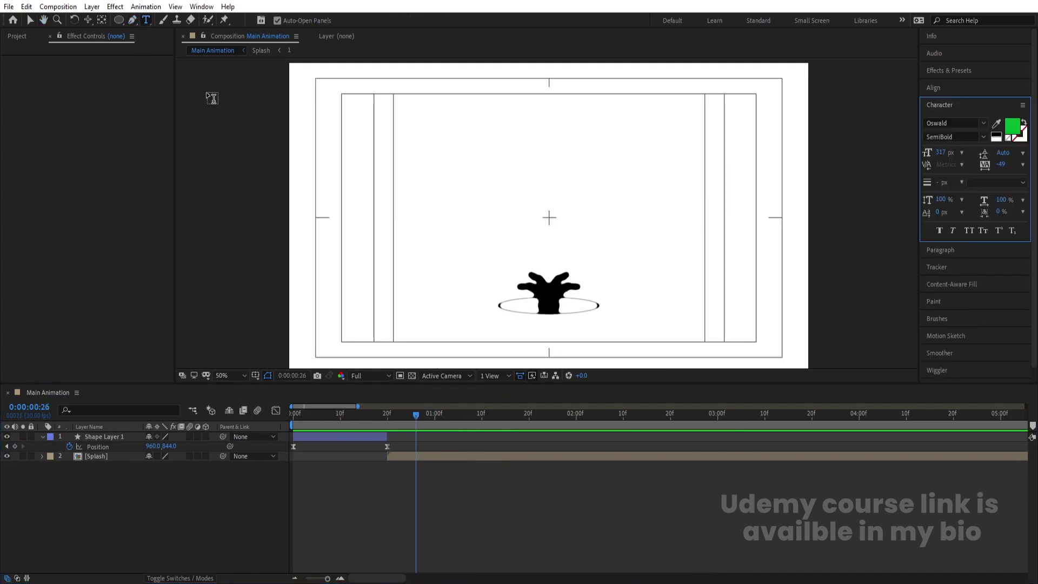
left_click(530, 274)
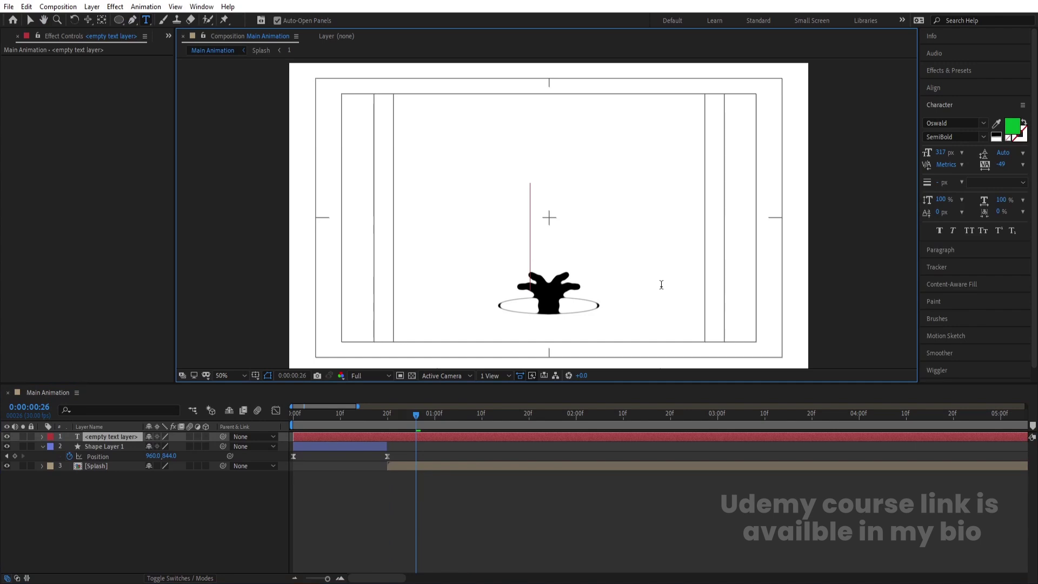
type("M")
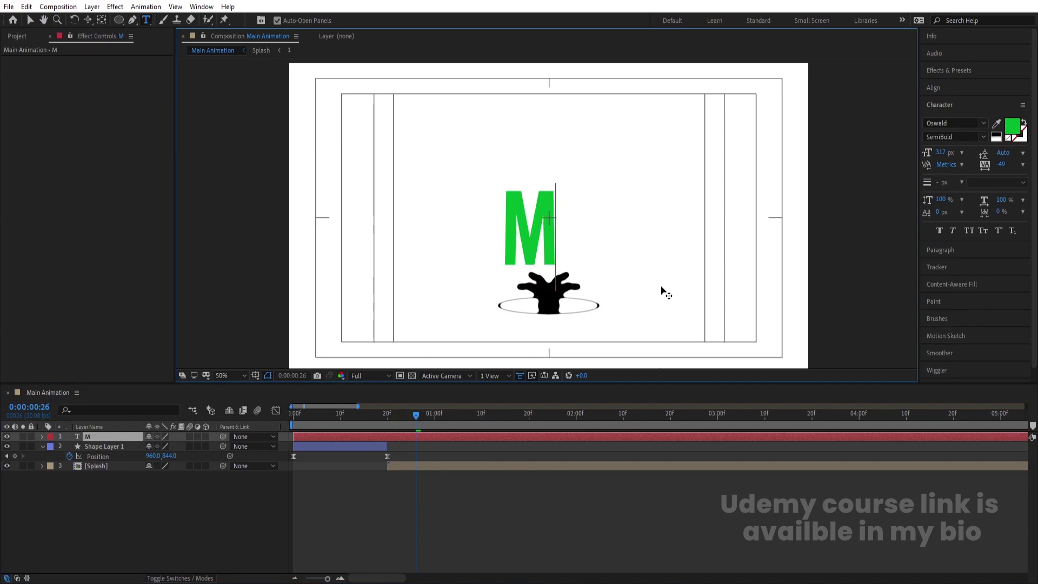
key("ctrl+a")
left_click(943, 250)
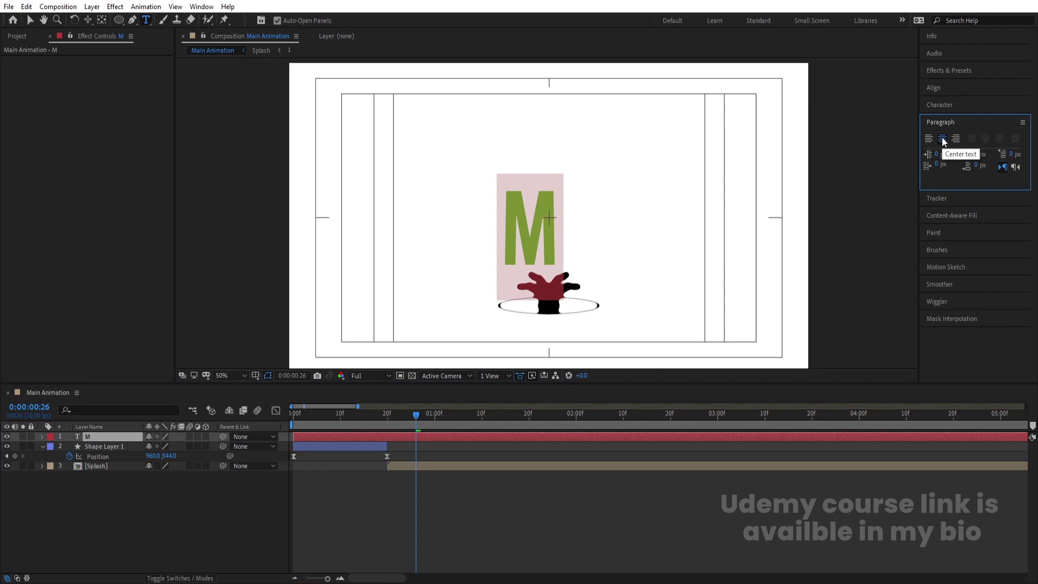
Step: Align the M layer to the horizontal and vertical centre of the composition and trim its start to frame 20
left_click(936, 89)
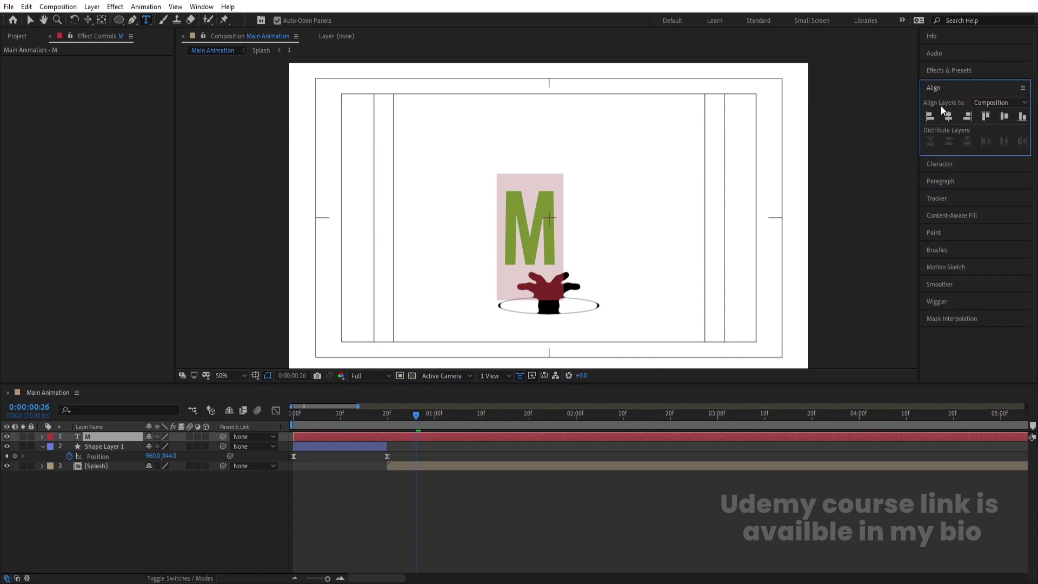
left_click(949, 117)
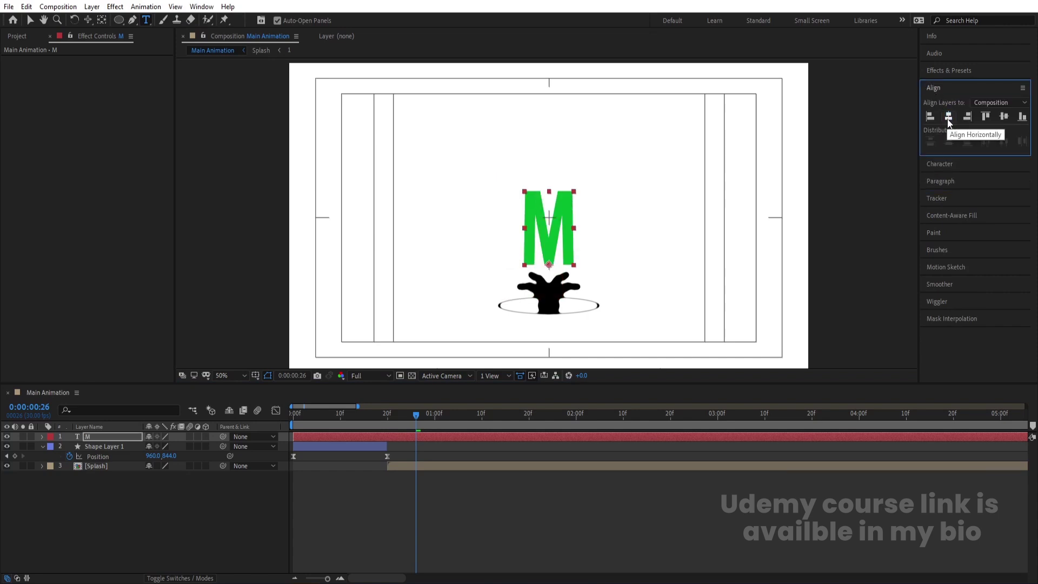
left_click(1007, 116)
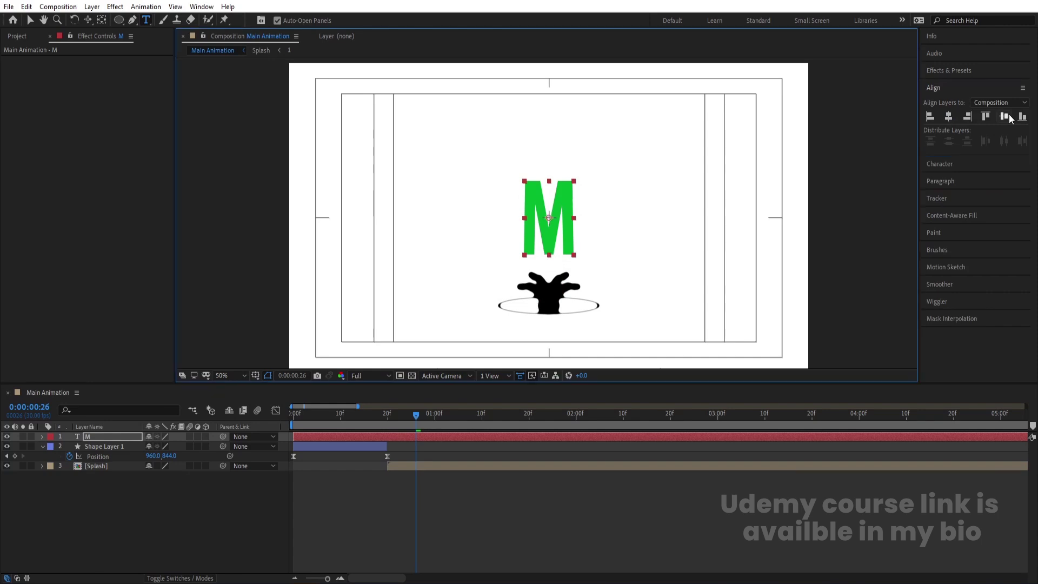
left_click(387, 417)
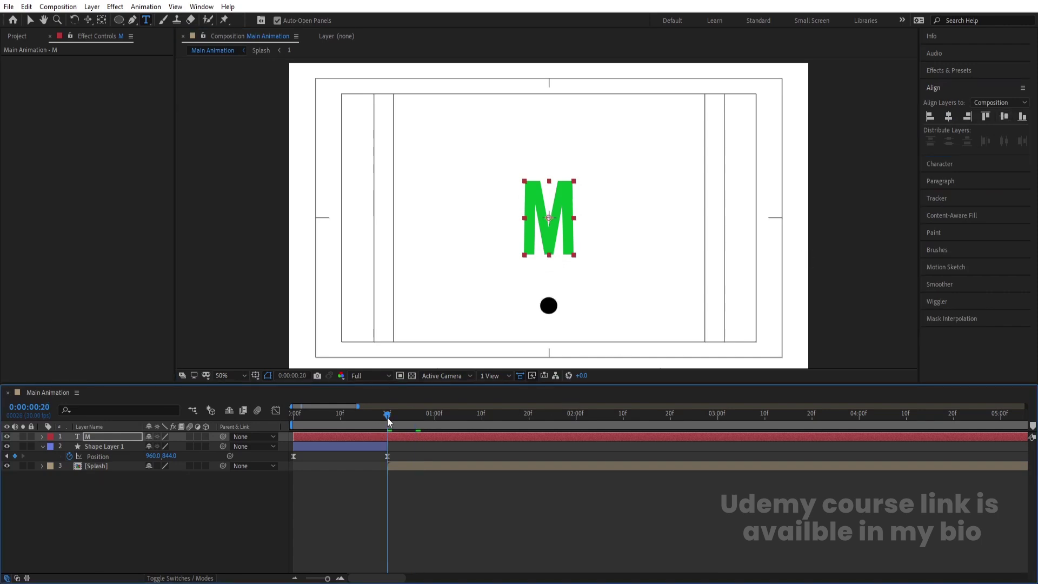
key("alt+bracketleft")
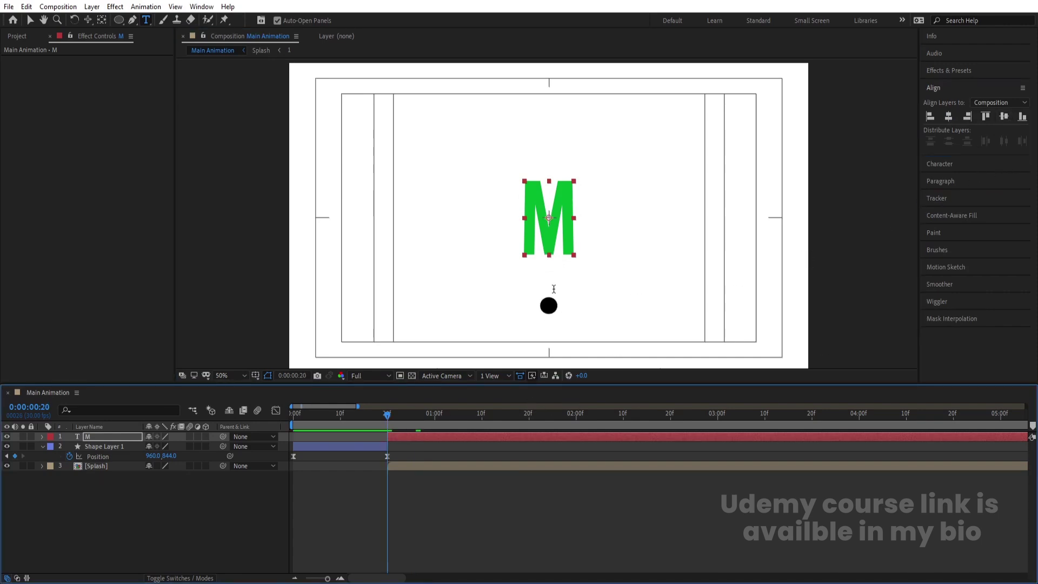
key("v")
left_click_drag(560, 232, 563, 254)
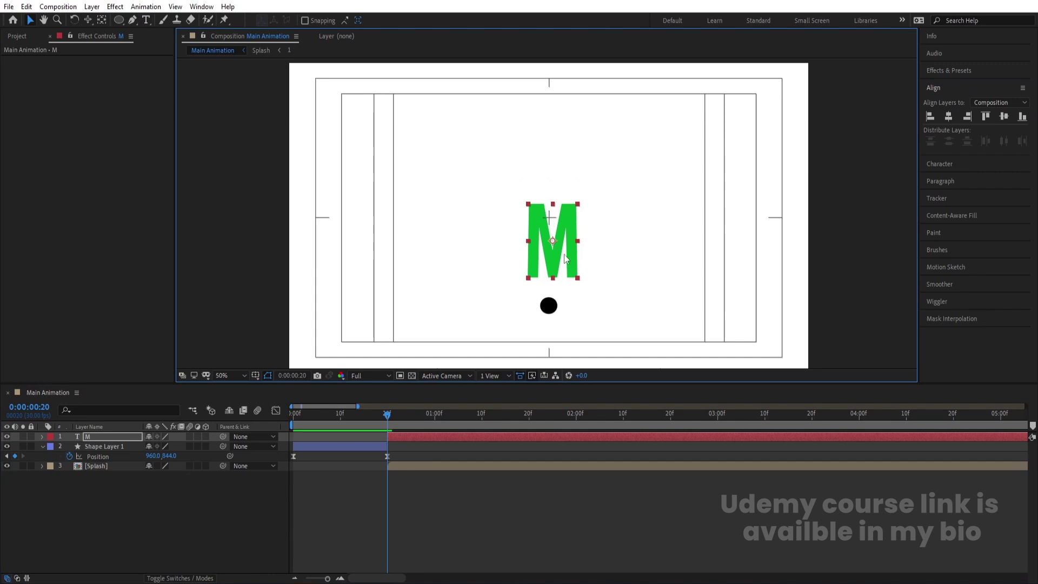
key("ctrl+z")
Step: Keyframe the M layer's Position at frame 20 as 960.0, 977.0 and at 0:00:01:14 as 960.0, 540.0
key("p")
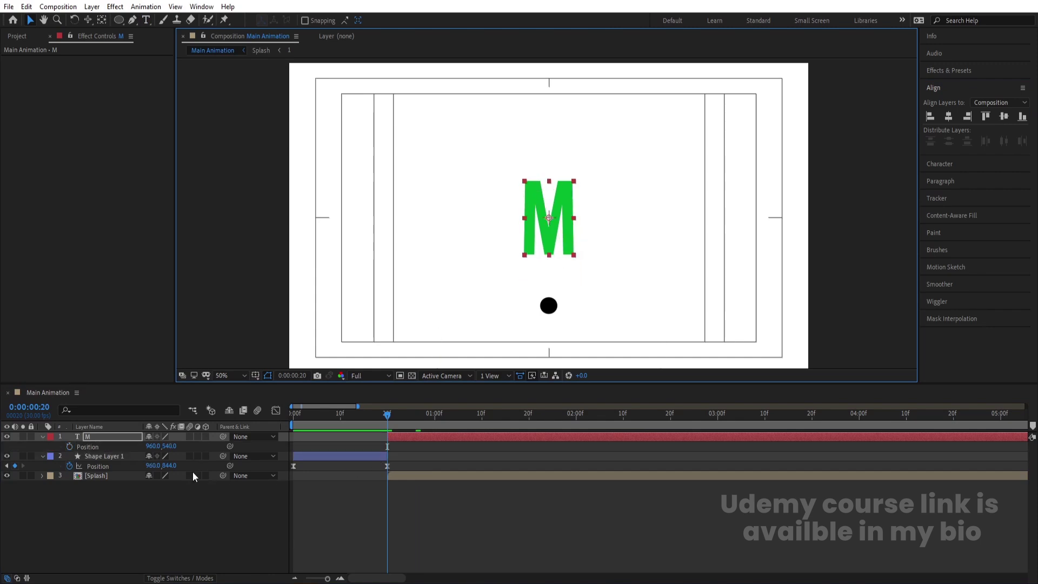
left_click(69, 447)
left_click_drag(441, 426, 501, 429)
left_click(14, 446)
key("j")
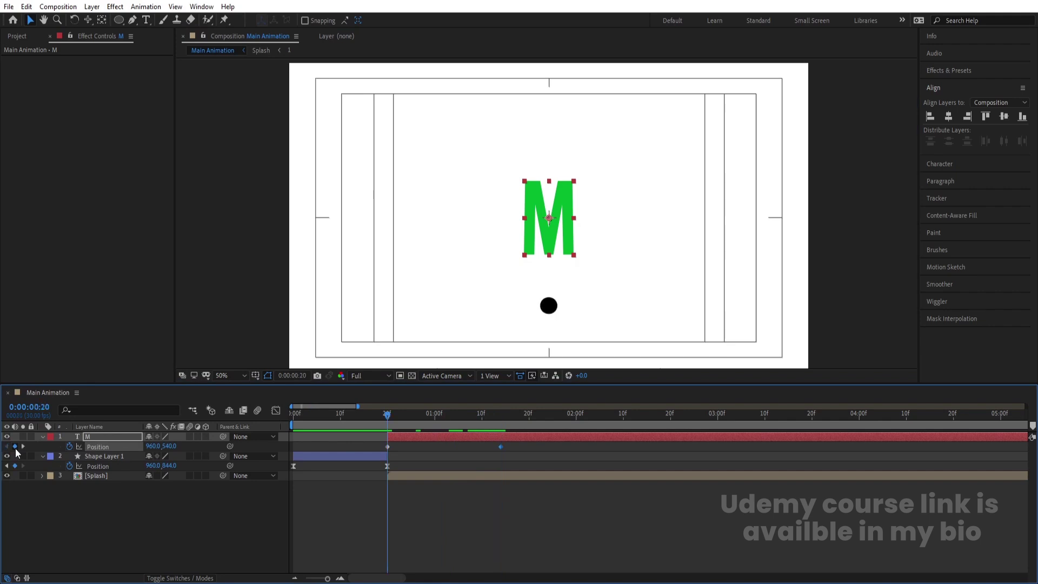
left_click_drag(170, 447, 450, 497)
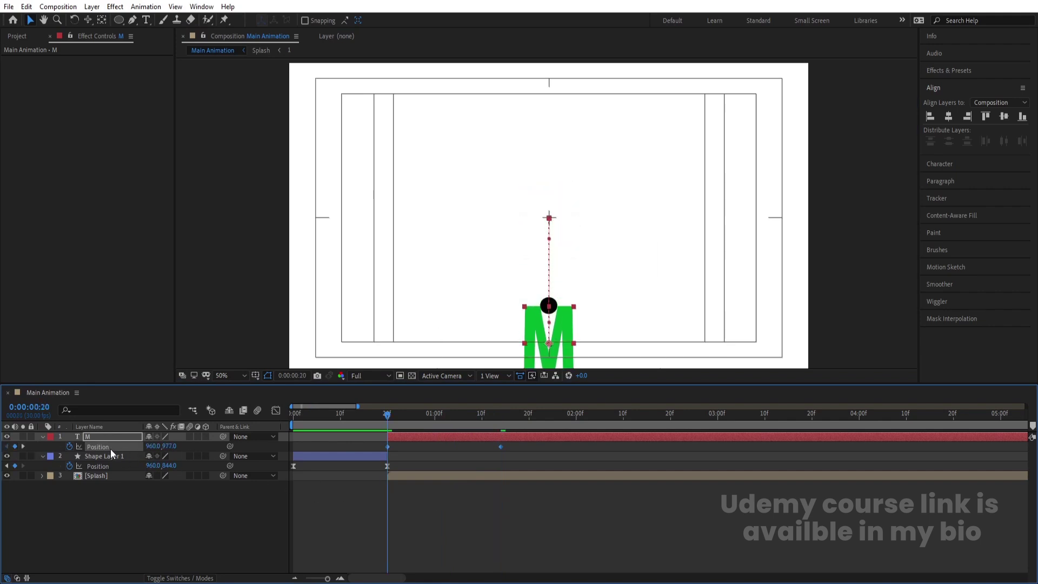
Step: Easy-ease the M's Position keyframes and shape the speed curve so the letter rises fast at first and settles slowly; preview it
left_click(276, 410)
left_click_drag(568, 435, 395, 547)
left_click(282, 410)
key("space")
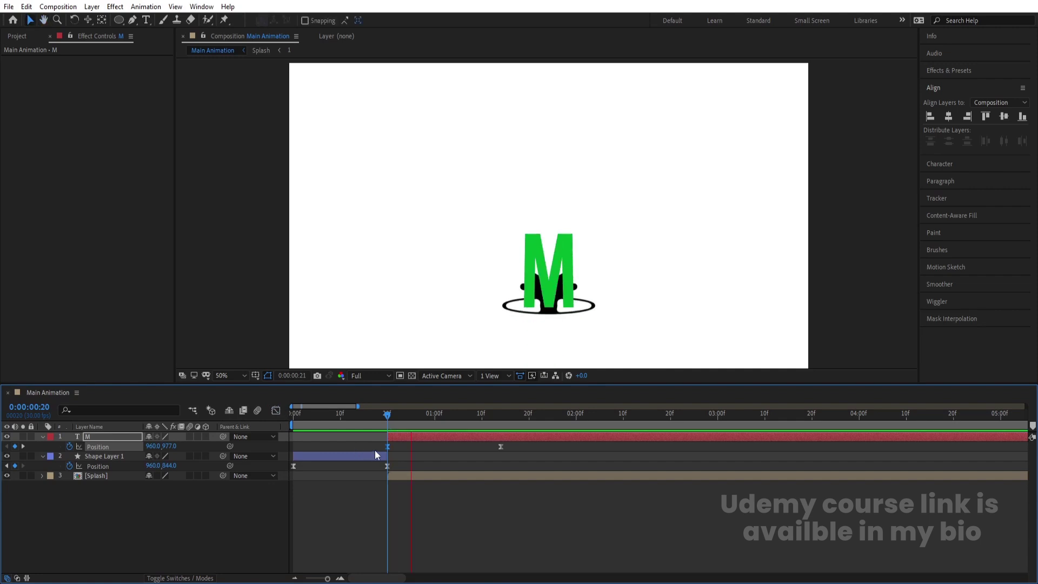
Step: Change the M's fill colour to black and replay the animation from frame 20
left_click(959, 163)
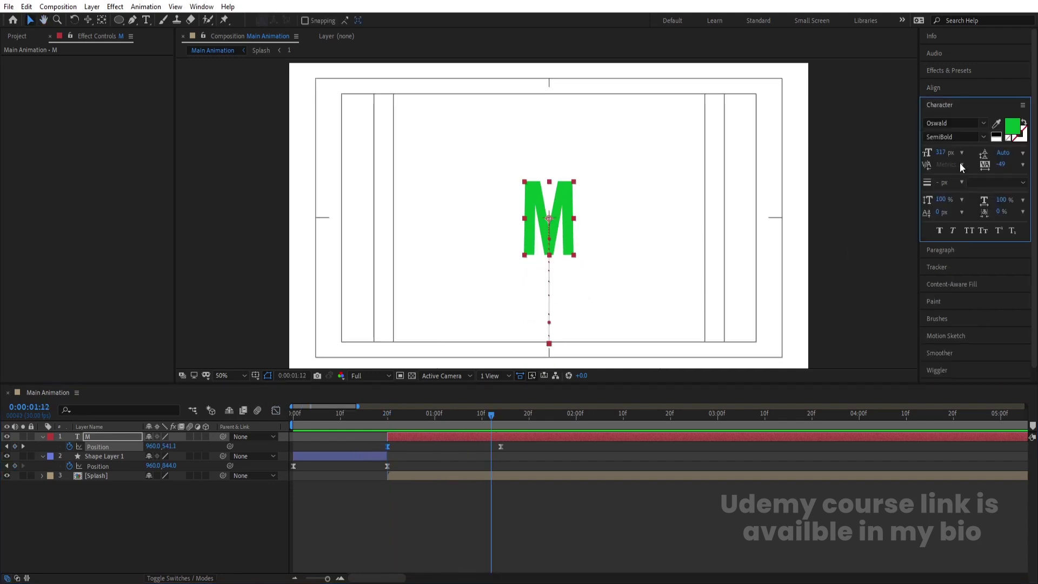
left_click(996, 136)
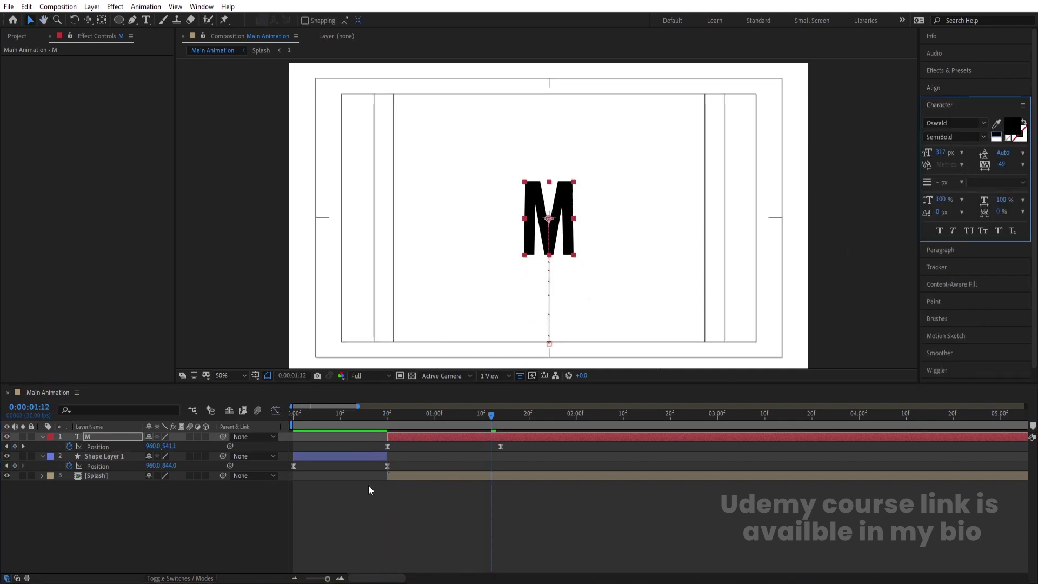
left_click(387, 419)
key("space")
key("space")
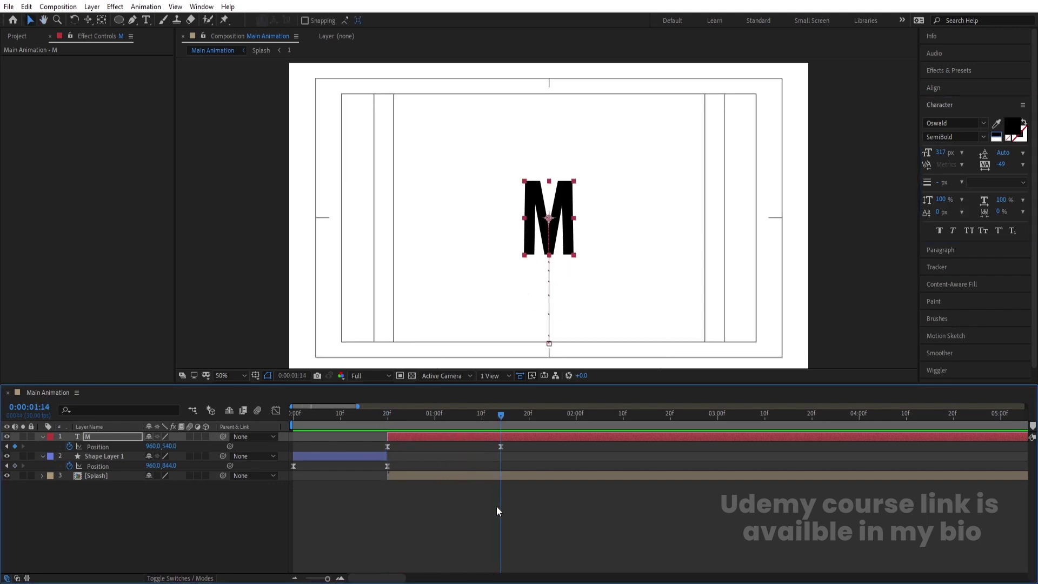
Step: At 0:00:01:00, draw a tall ellipse on a new shape layer covering the M, with its lower edge on the splash ring's lower edge
left_click(499, 522)
left_click_drag(448, 418, 435, 413)
left_click(119, 21)
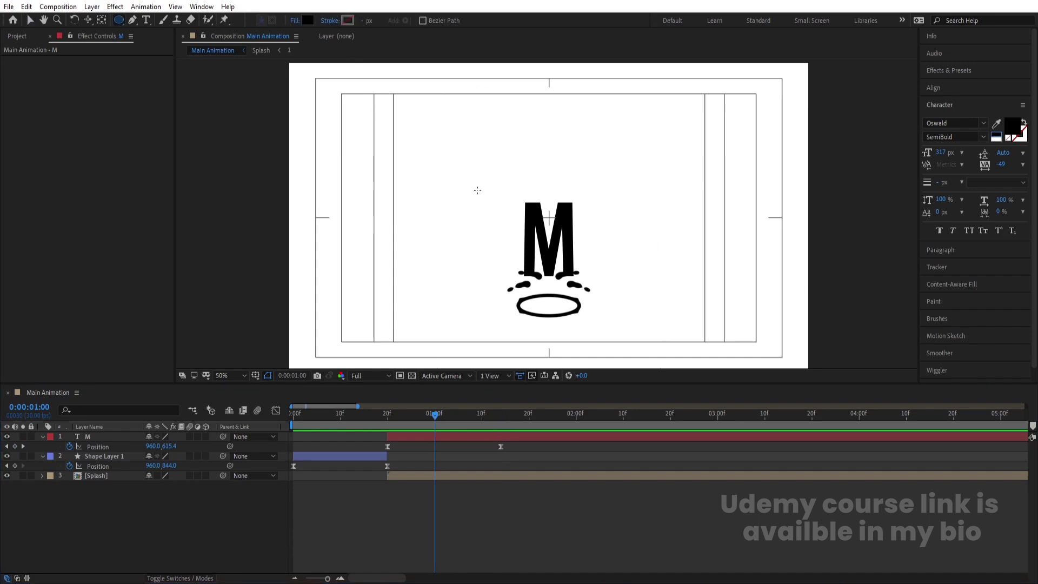
left_click_drag(487, 112, 620, 318)
key("v")
left_click_drag(582, 283, 578, 284)
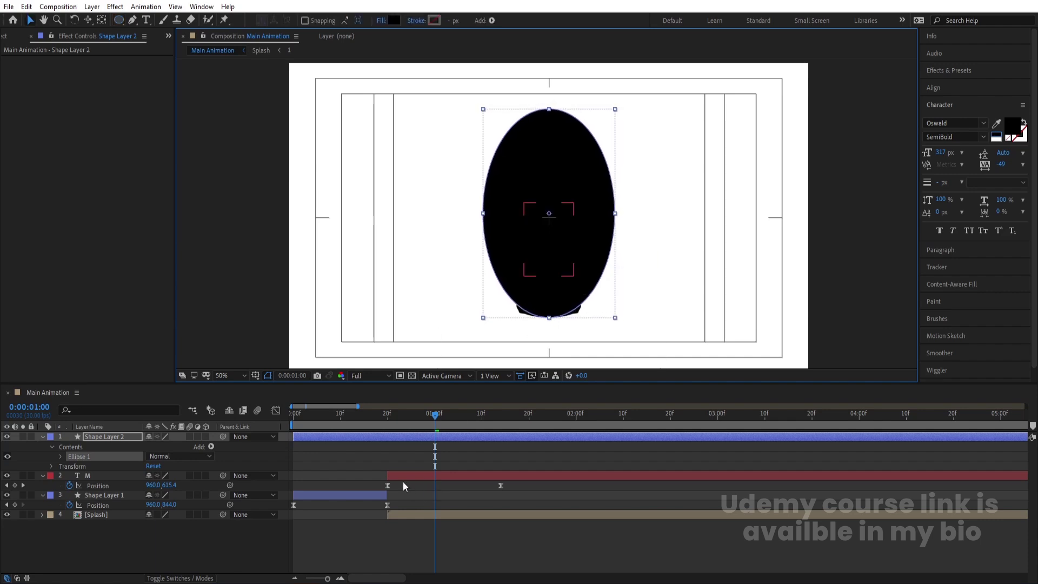
Step: Set the M layer's track matte to Alpha Matte "Shape Layer 2"
left_click(387, 473)
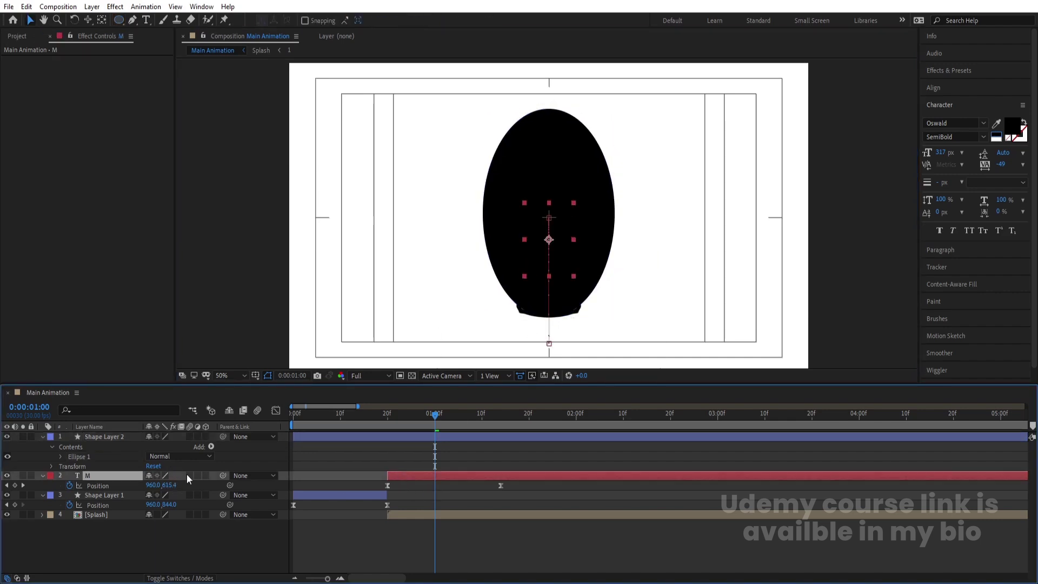
key("F4")
left_click(211, 478)
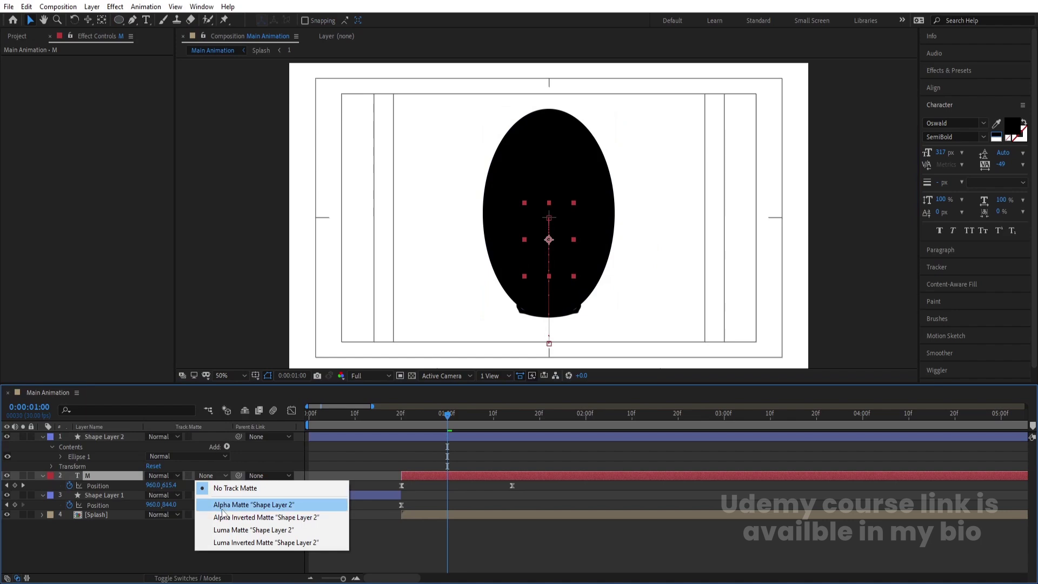
left_click(246, 503)
Step: At frame 20, lower the M to Position 960.0, 1016.0 so it starts outside the matte, and preview the reveal
left_click_drag(410, 414, 402, 415)
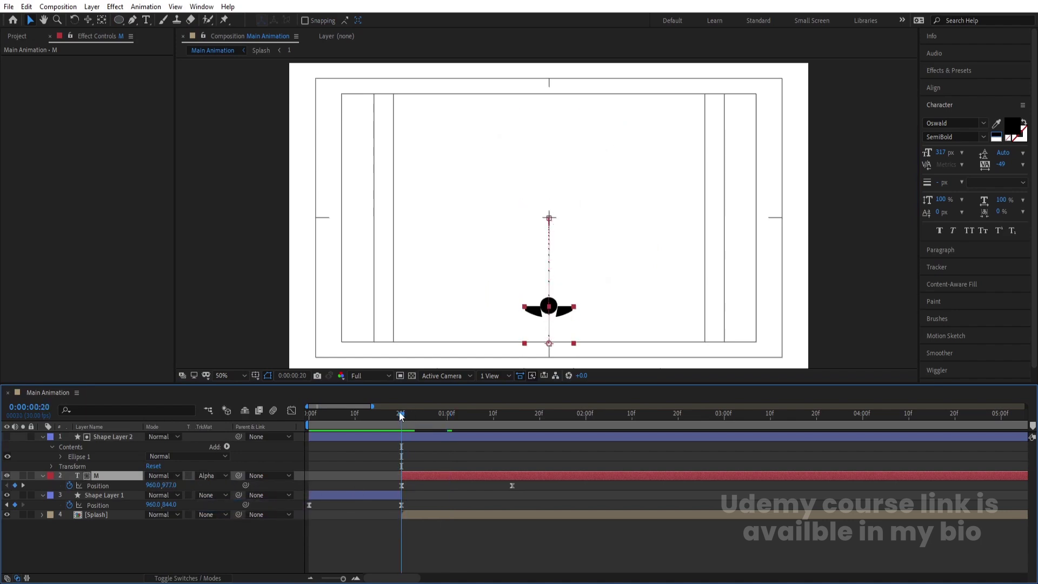
left_click_drag(170, 486, 188, 486)
key("space")
key("space")
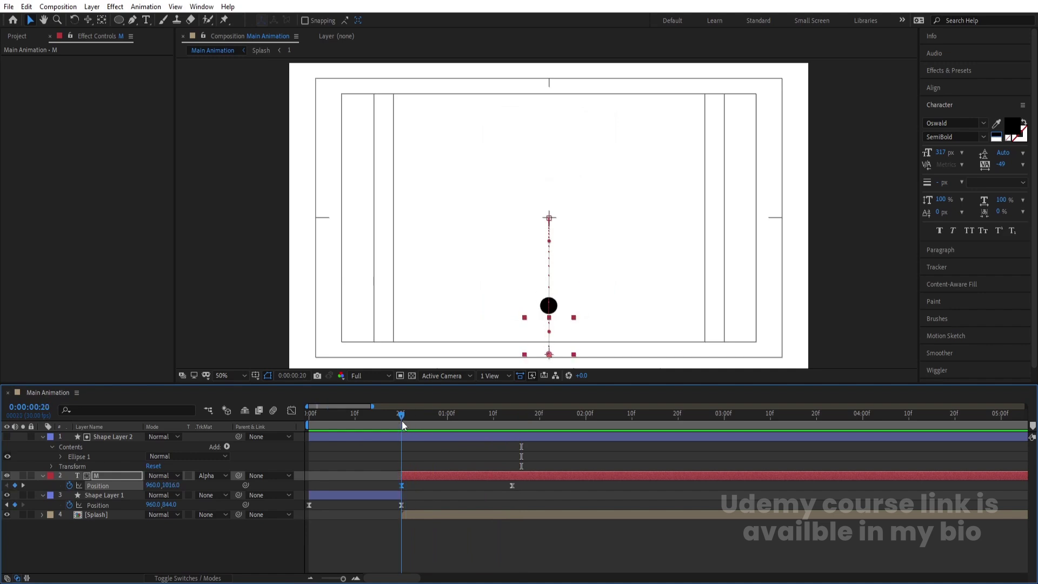
key("space")
key("space")
Step: Raise the Shape Layer 2 matte to Position 960.0, 524.0 and preview the M's reveal from frame 20
left_click(407, 435)
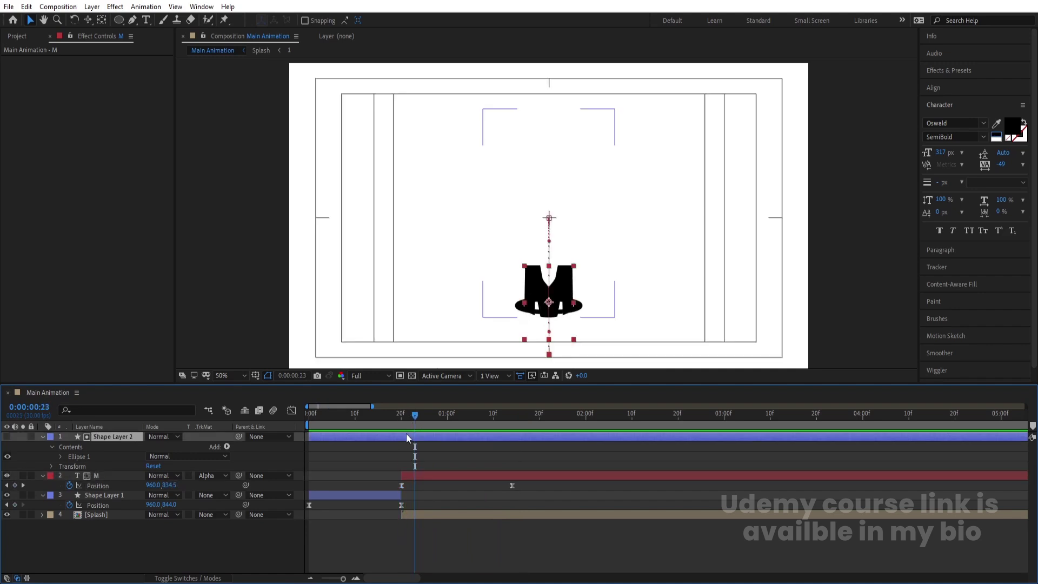
key("p")
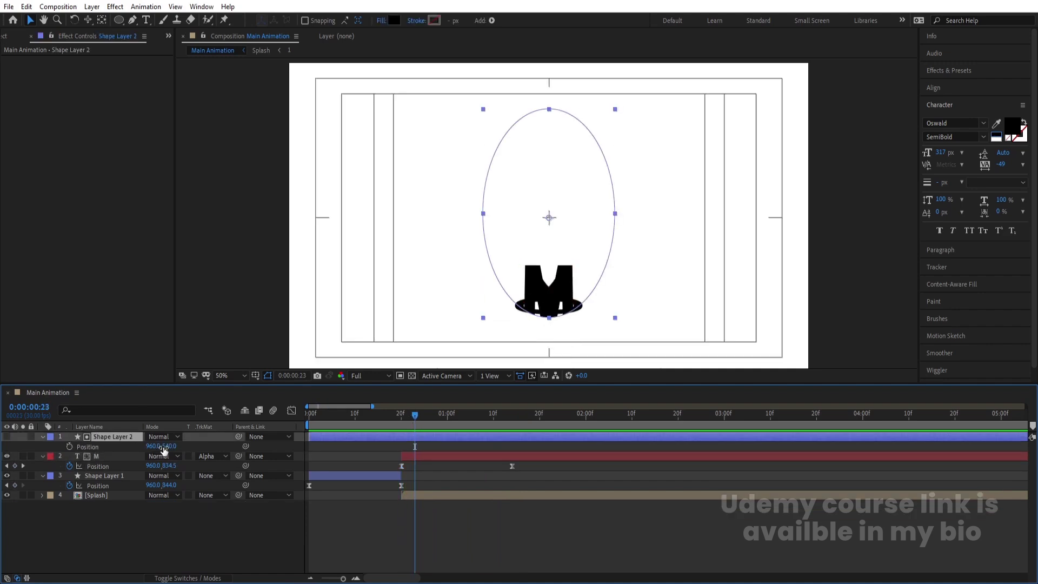
left_click_drag(169, 446, 163, 446)
key("space")
key("space")
left_click(349, 410)
key("space")
key("space")
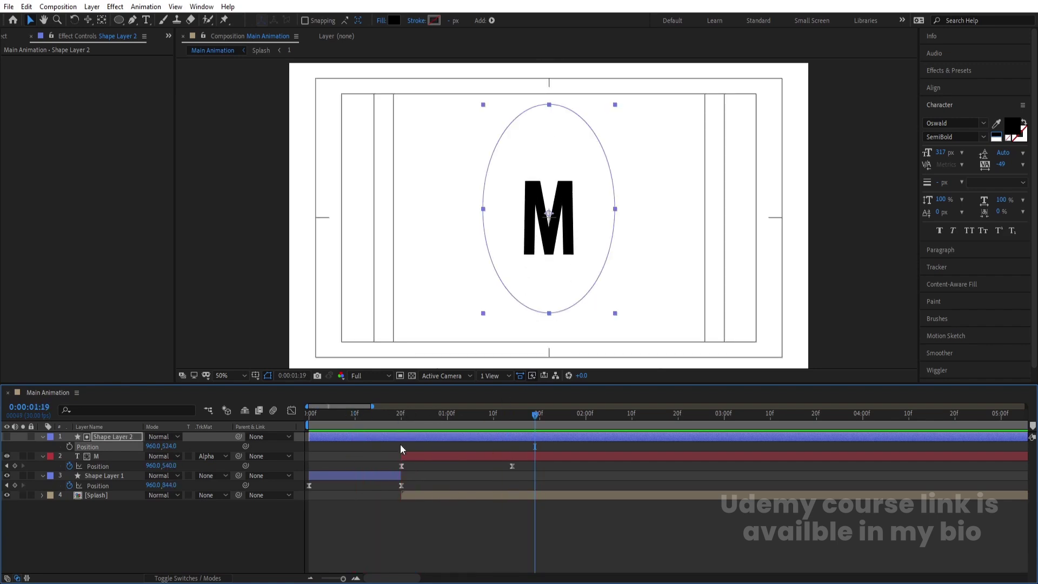
left_click(400, 446)
left_click(402, 420)
key("space")
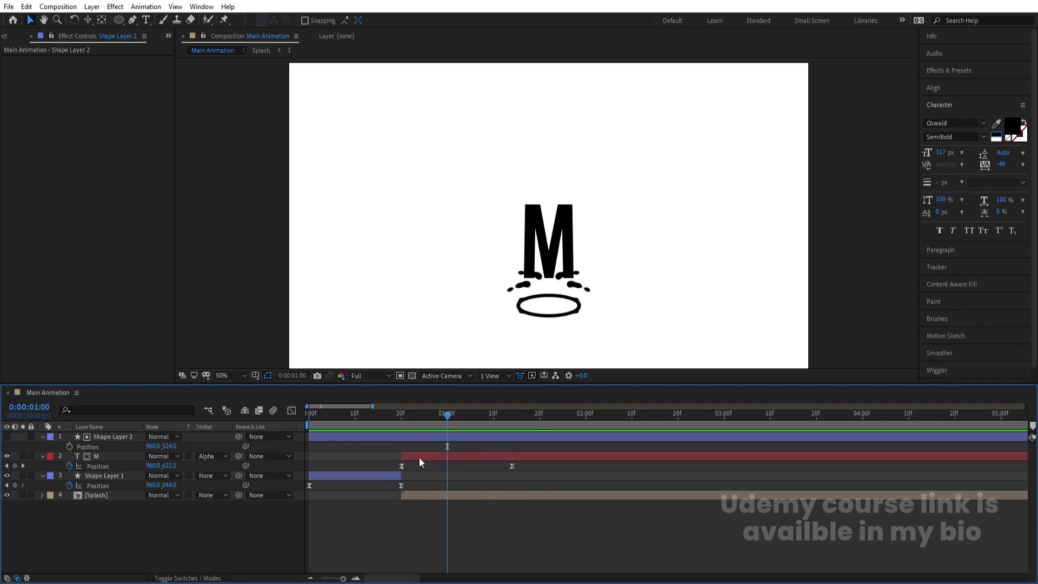
key("space")
Step: Duplicate the Splash layer and shift the copy about 5 frames later
left_click(416, 495)
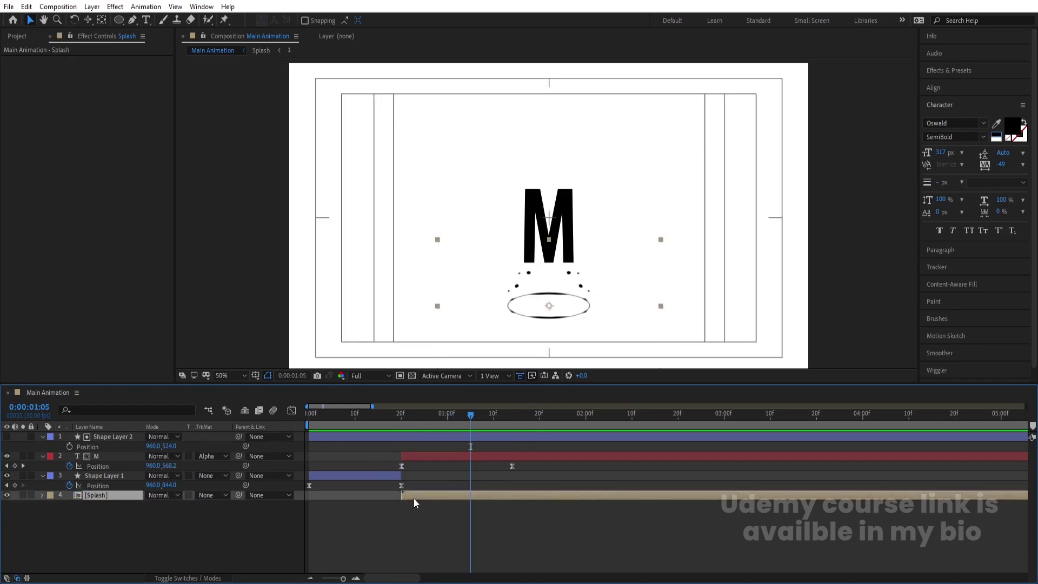
key("ctrl+d")
left_click_drag(416, 498, 439, 498)
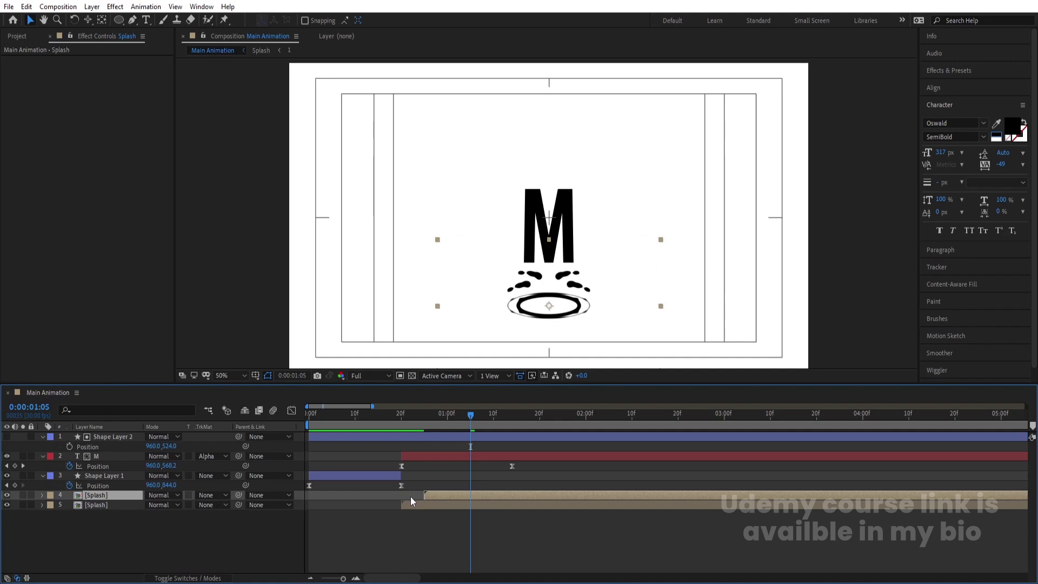
Step: Scale the delayed Splash copy to 26% and preview the whole animation
key("s")
left_click_drag(158, 506, 153, 506)
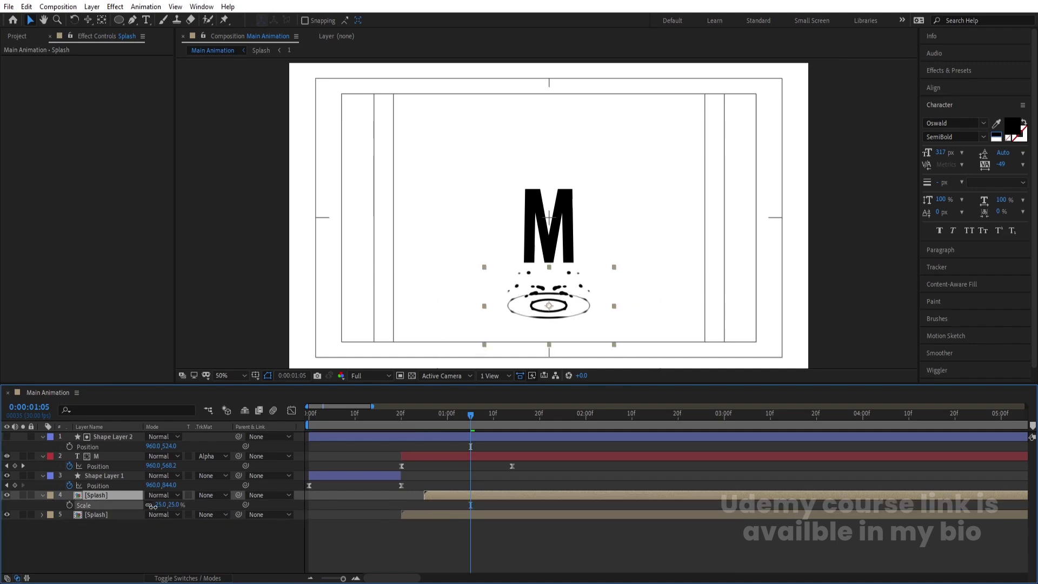
left_click(399, 414)
key("space")
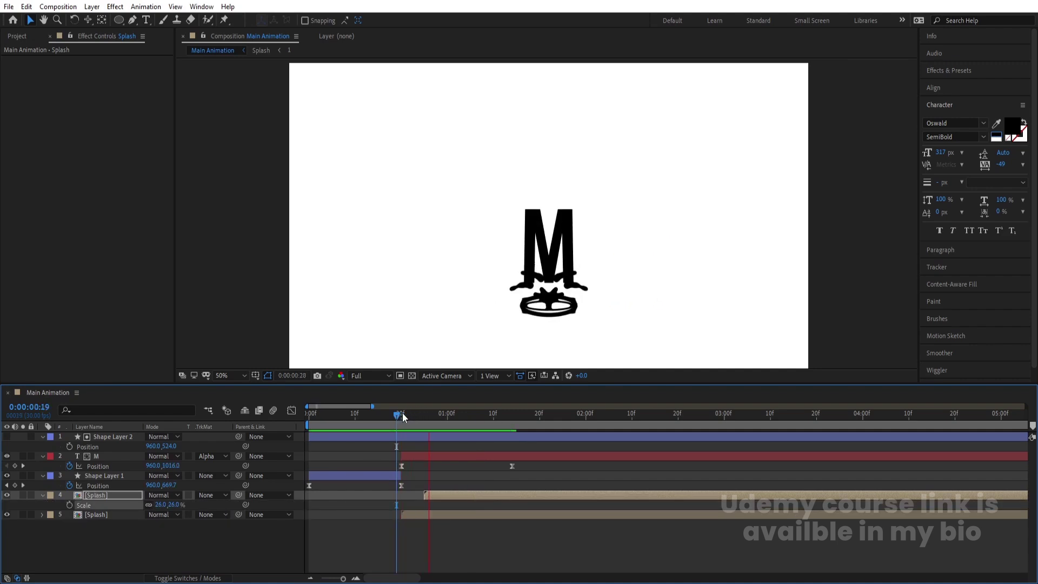
left_click(364, 416)
key("space")
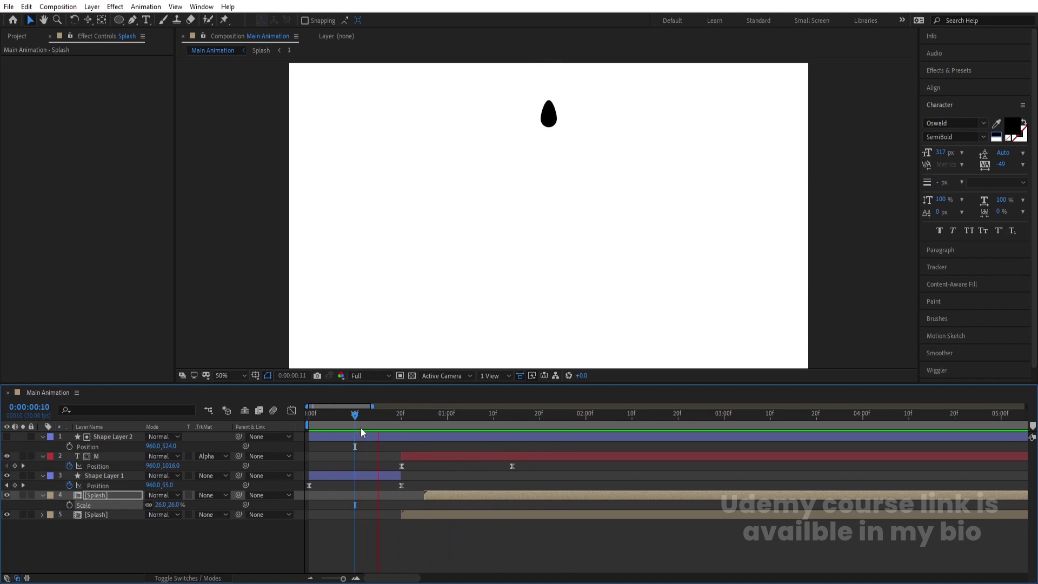
key("space")
left_click(399, 444)
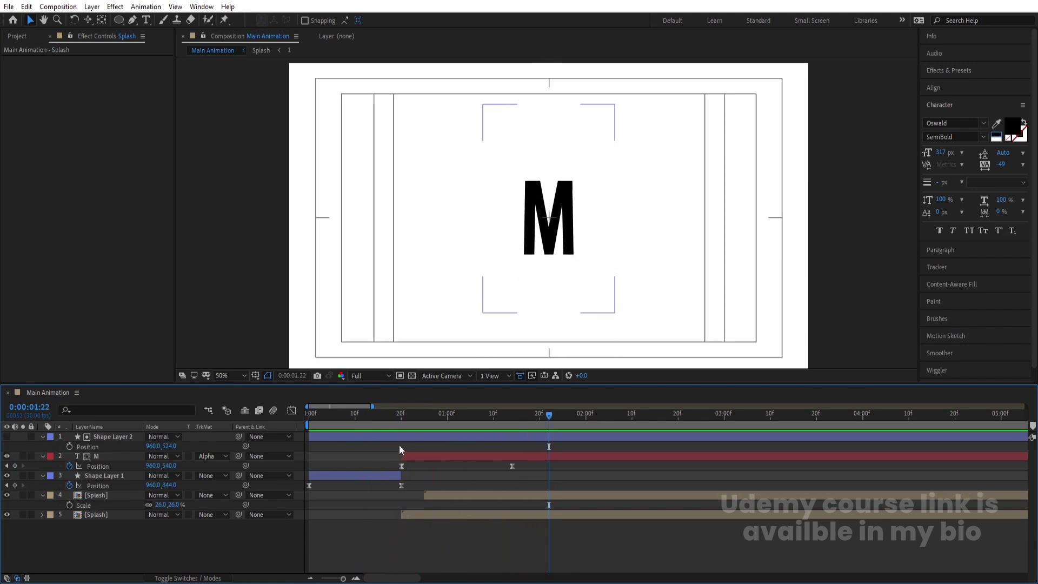
Step: Collapse the layer properties and precompose all five layers into a composition named M
key("u")
left_click_drag(180, 529, 101, 421)
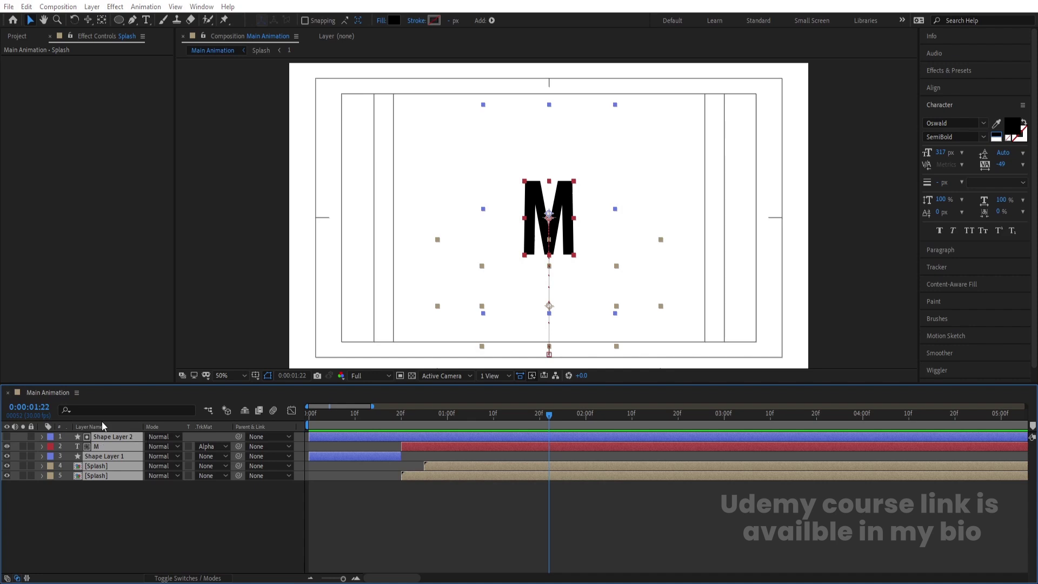
key("ctrl+shift+c")
type("M")
key("Return")
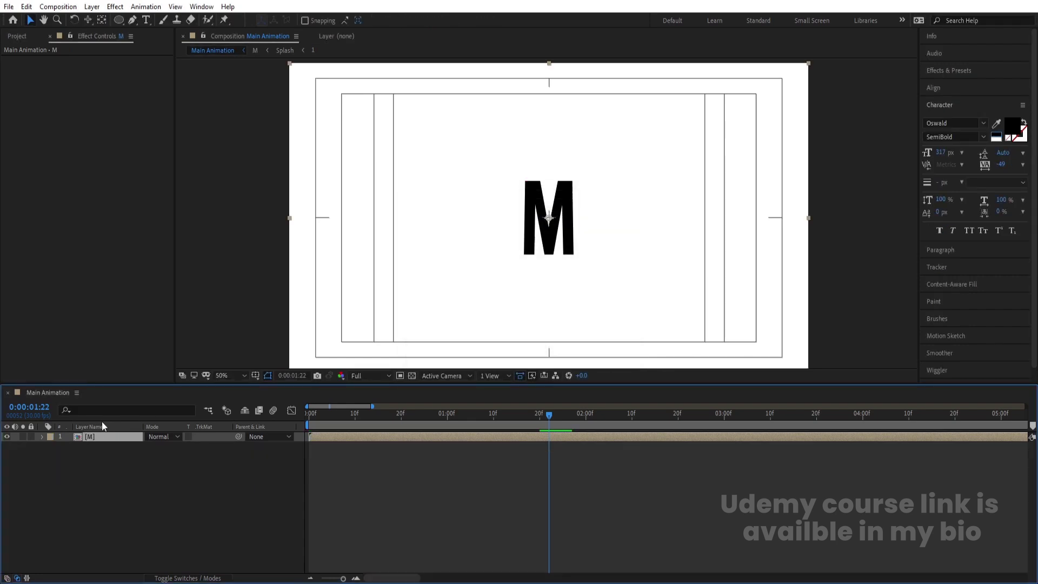
Step: Turn on Collapse Transformations for the M precomp and move it horizontally to the left part of the frame
key("F4")
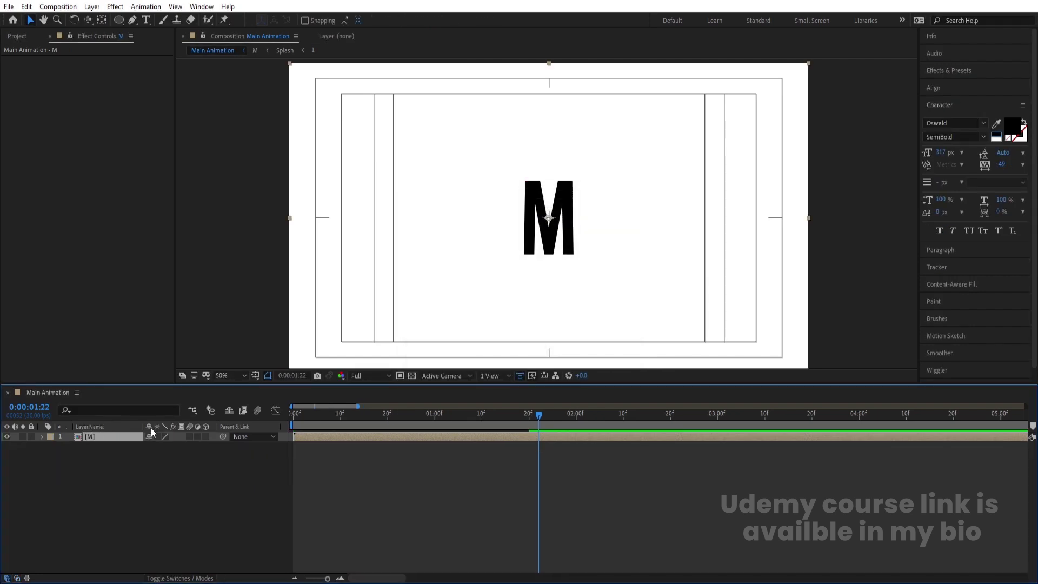
left_click(157, 439)
left_click_drag(551, 242, 421, 243)
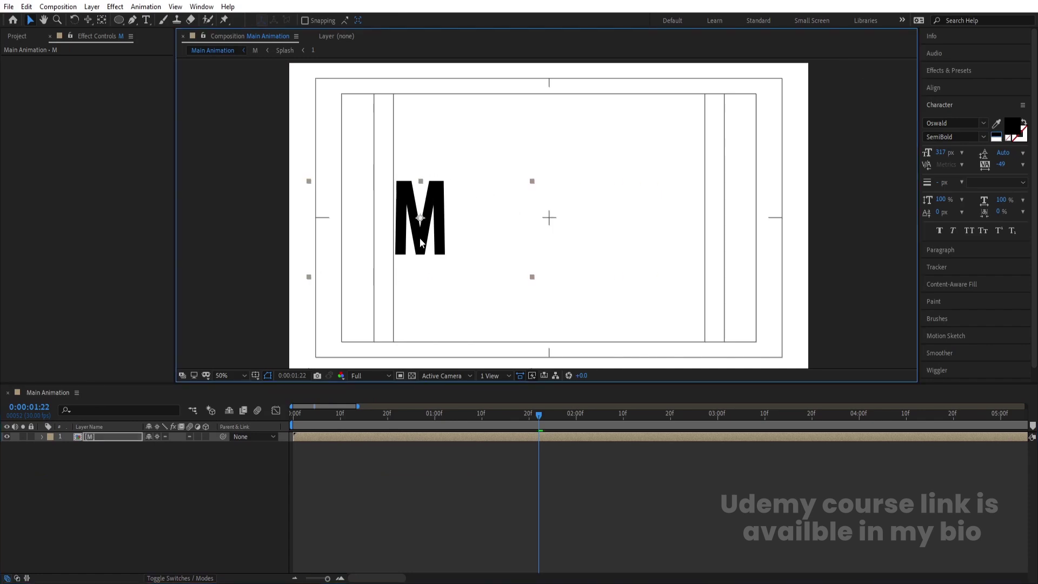
Step: Duplicate the M precomp until six copies stand side by side in a horizontal row
key("ctrl+d")
left_click_drag(474, 233, 707, 226)
key("ctrl+d")
key("Right")
key("Right")
key("Right")
key("Right")
key("ctrl+d")
key("ctrl+d")
key("ctrl+d")
Step: Nudge the right-hand M copies sideways to even out the letter spacing
left_click(129, 446)
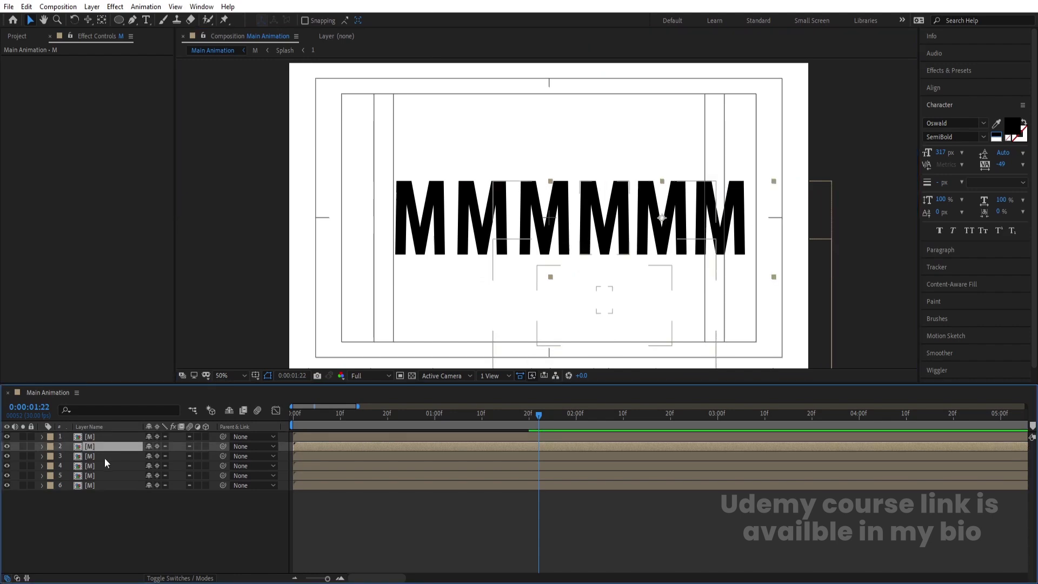
left_click(105, 458)
left_click(102, 436, "shift")
left_click(96, 457, "ctrl")
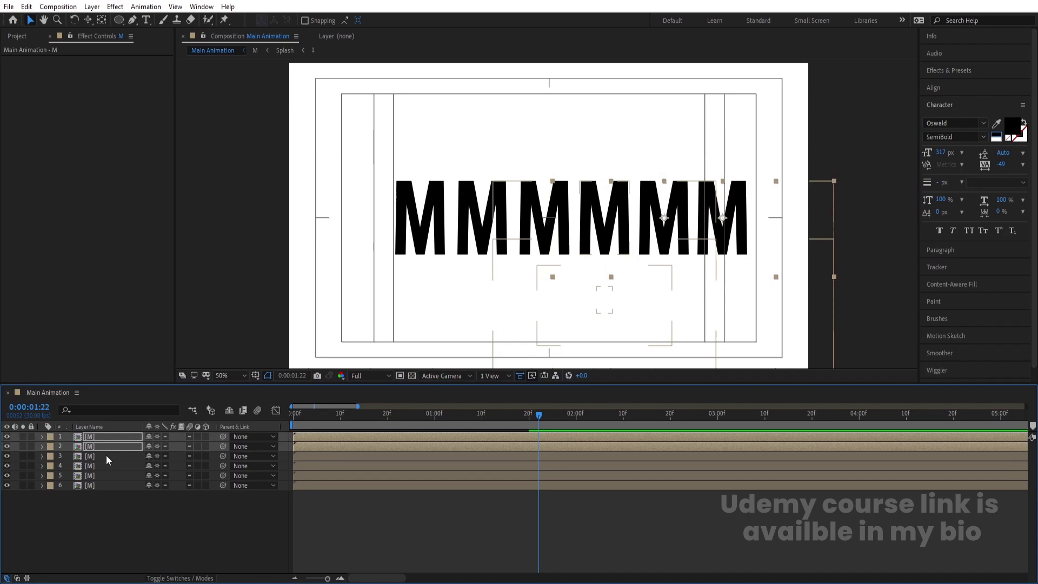
left_click(105, 449, "ctrl")
Step: Move all six M layers together to the left so the row is centred in the frame
left_click(106, 534)
key("ctrl+a")
left_click_drag(594, 246, 569, 244)
left_click(70, 508)
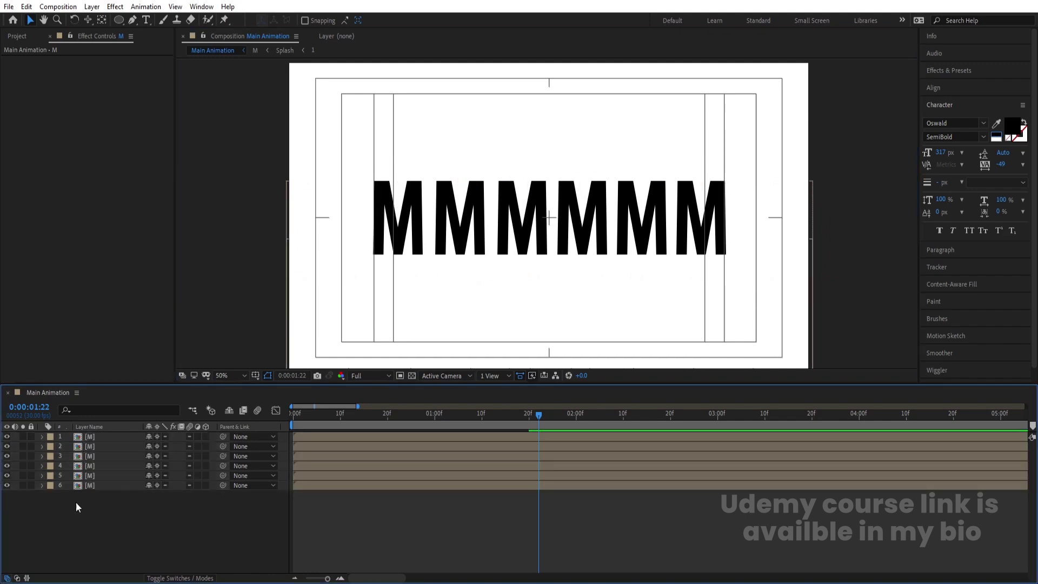
Step: Duplicate the M composition in the project and rename the copy O
key("ctrl+0")
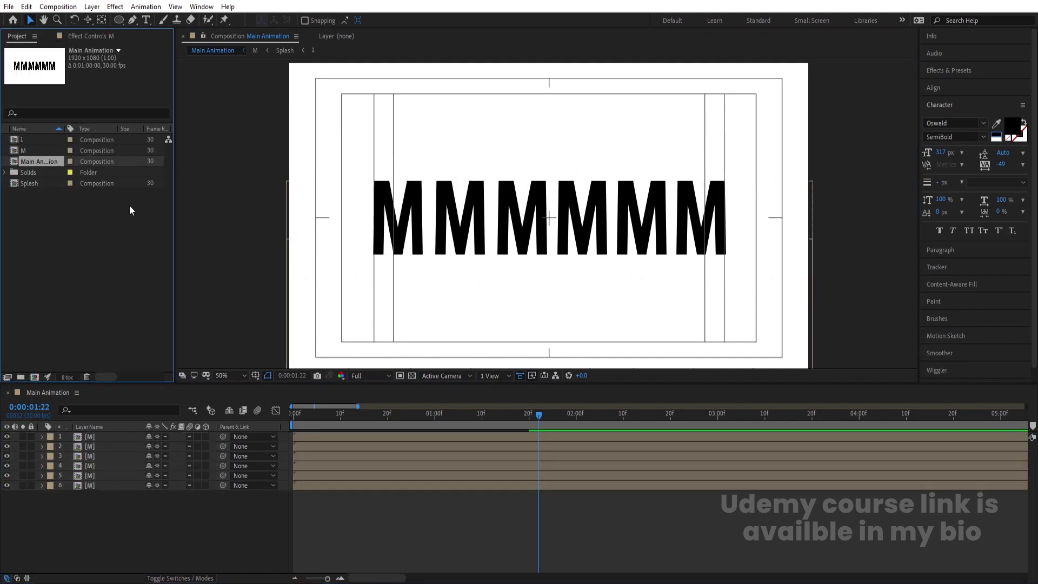
left_click(31, 151)
key("ctrl+d")
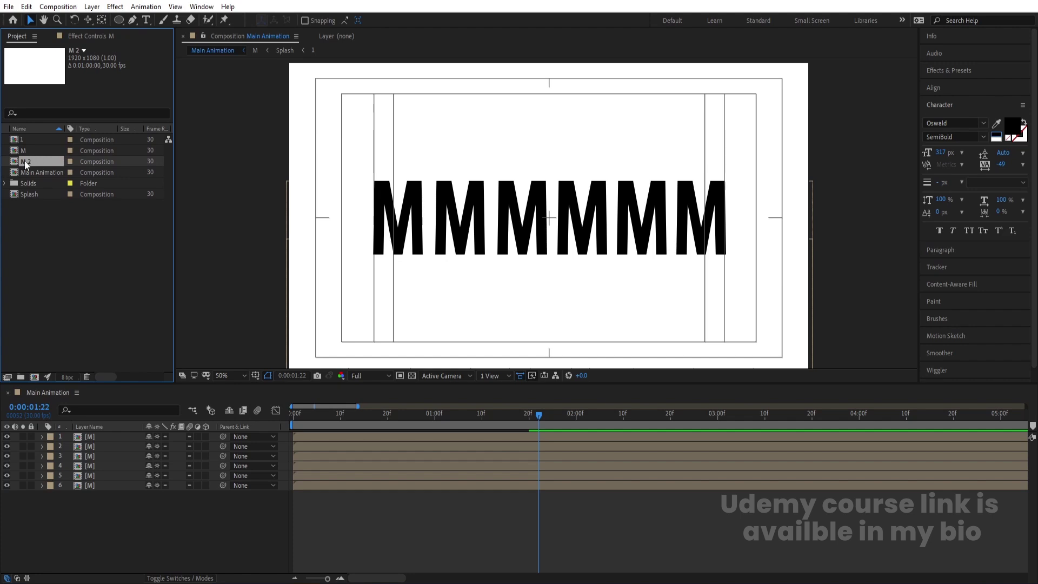
left_click(25, 161)
key("Return")
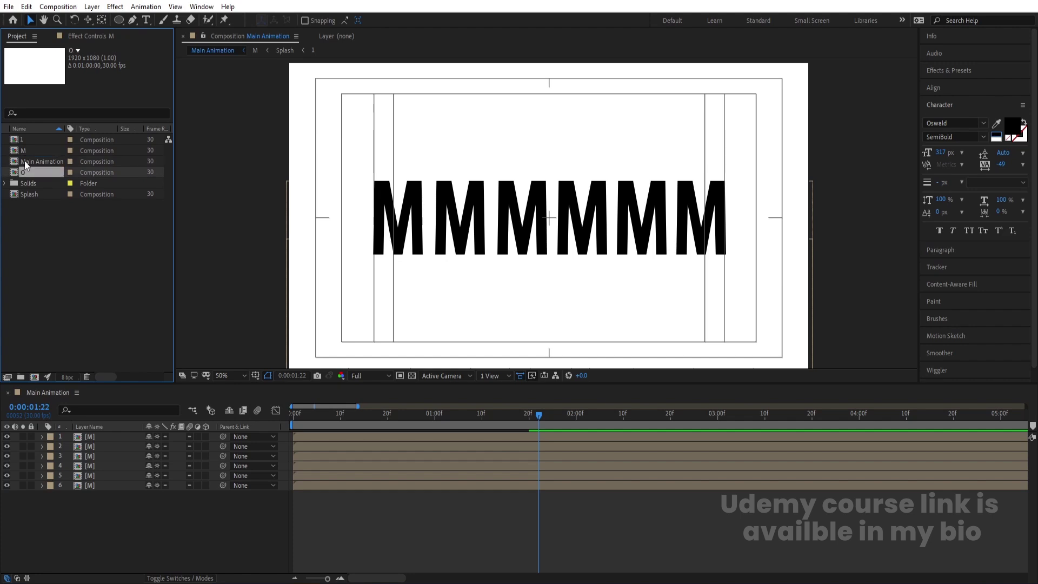
Step: In the O composition, change the text layer's letter from M to O
double_click(39, 173)
left_click(555, 203)
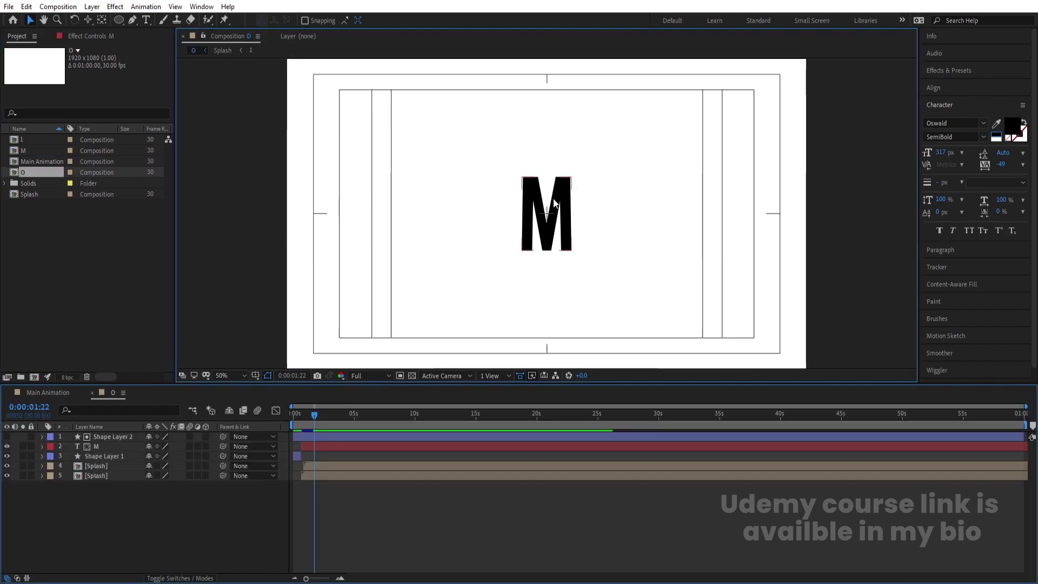
double_click(554, 202)
type("O")
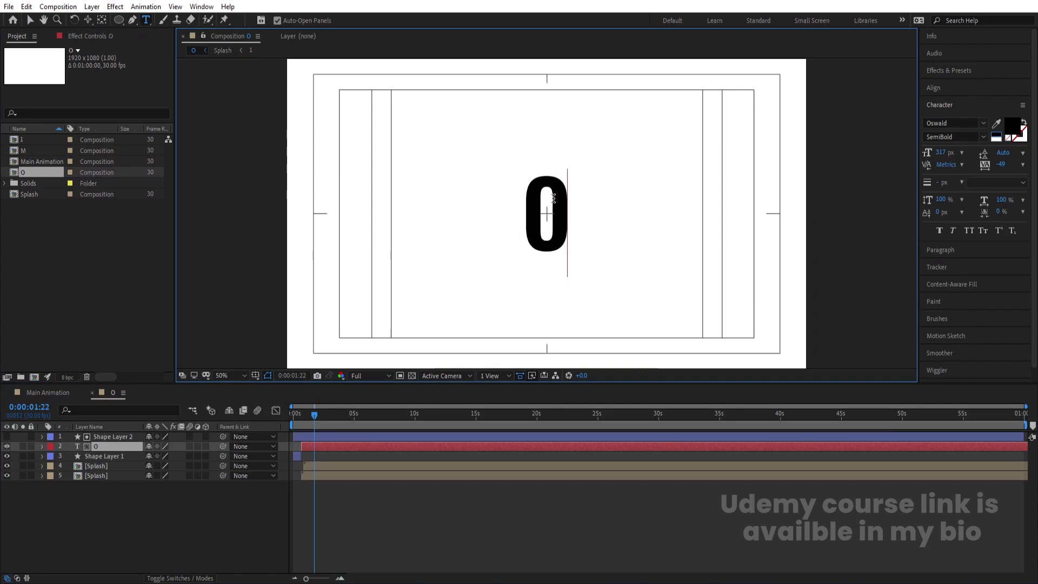
left_click(46, 513)
Step: In Main Animation, replace the second letter's layer (layer 5) with the O composition
left_click(32, 172)
left_click(47, 392)
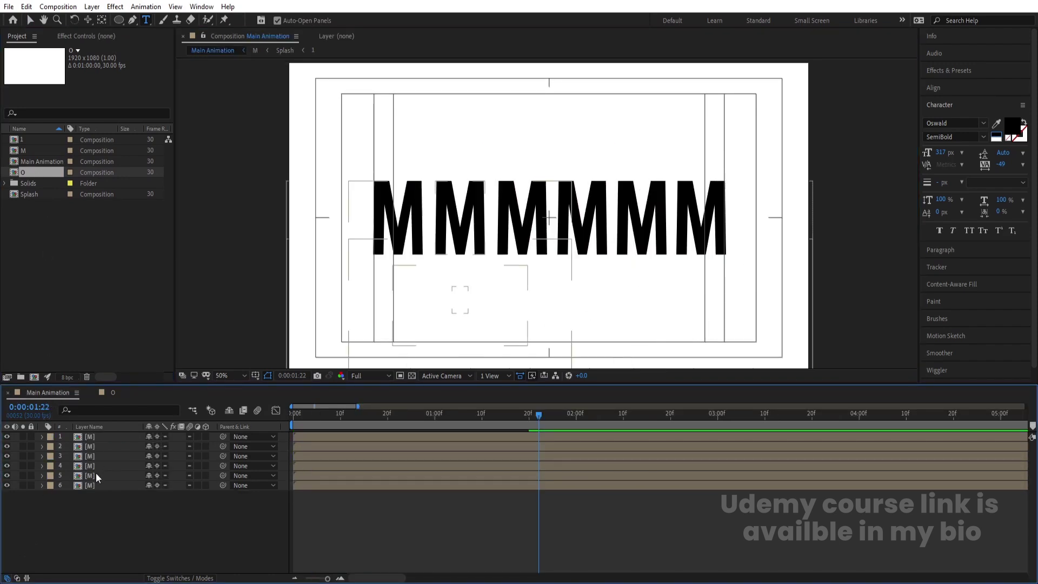
left_click(92, 475)
left_click_drag(36, 173, 112, 439)
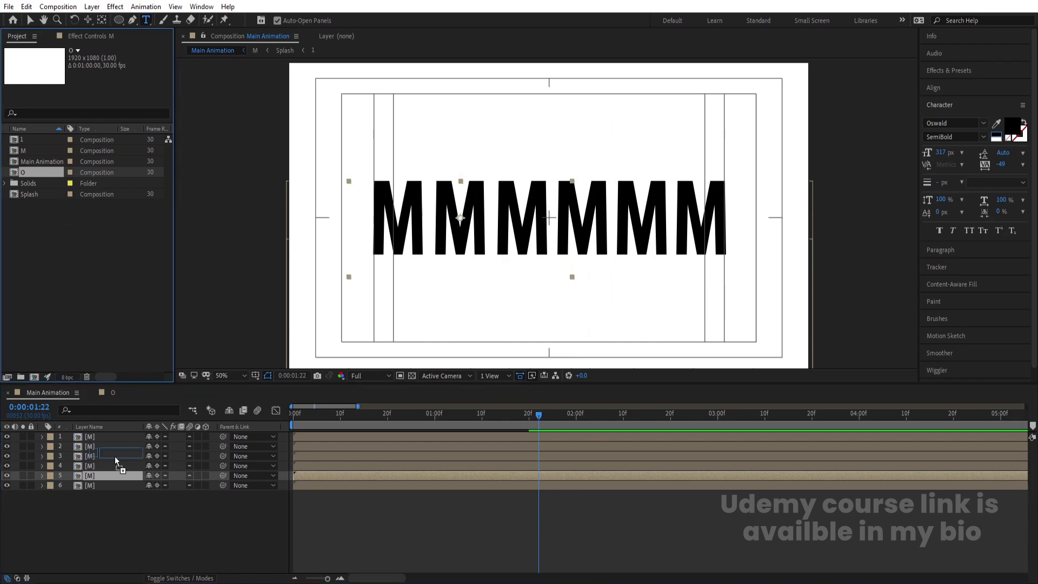
left_click_drag(118, 476, 118, 476)
left_click(124, 504)
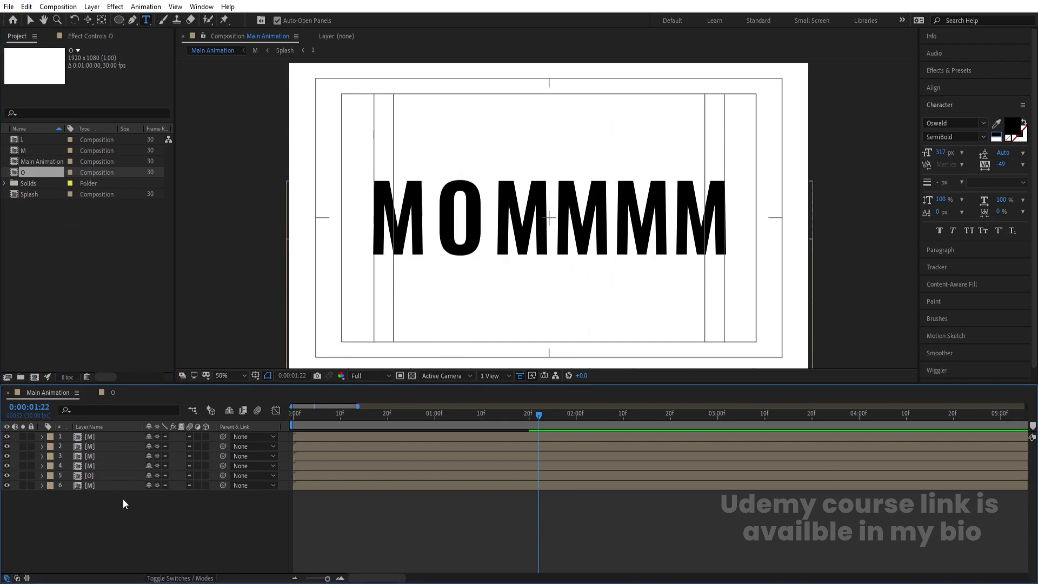
Step: Duplicate the O composition in the project and rename the copy T
left_click(33, 173)
key("ctrl+d")
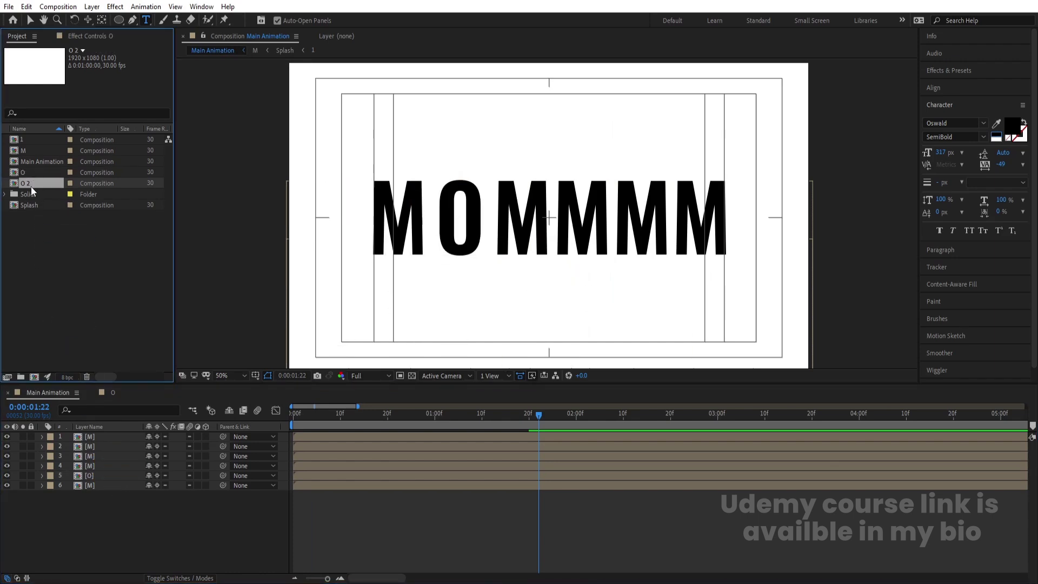
key("Return")
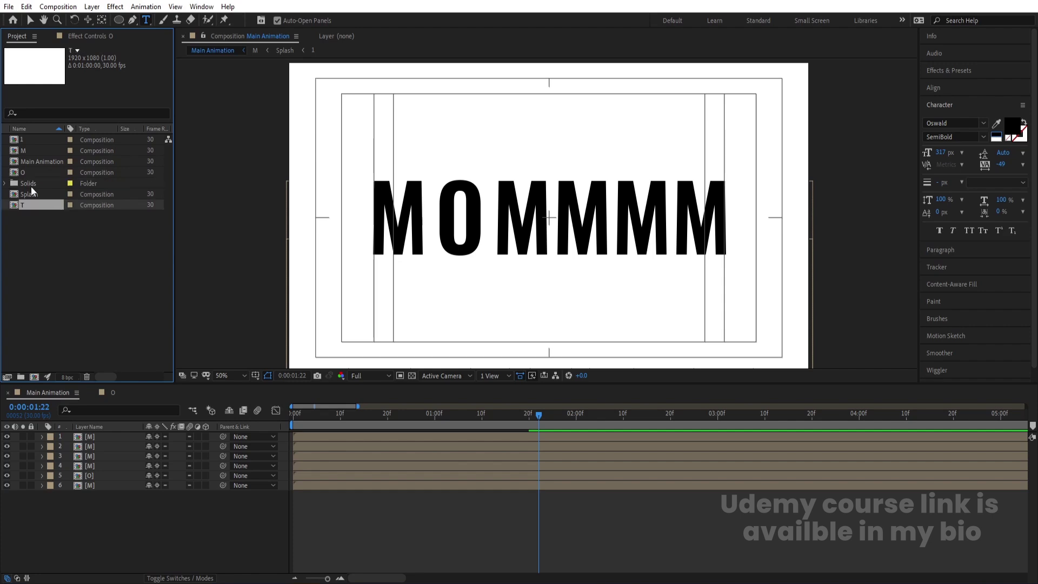
Step: In the T composition, change the text layer's letter from O to T
double_click(25, 207)
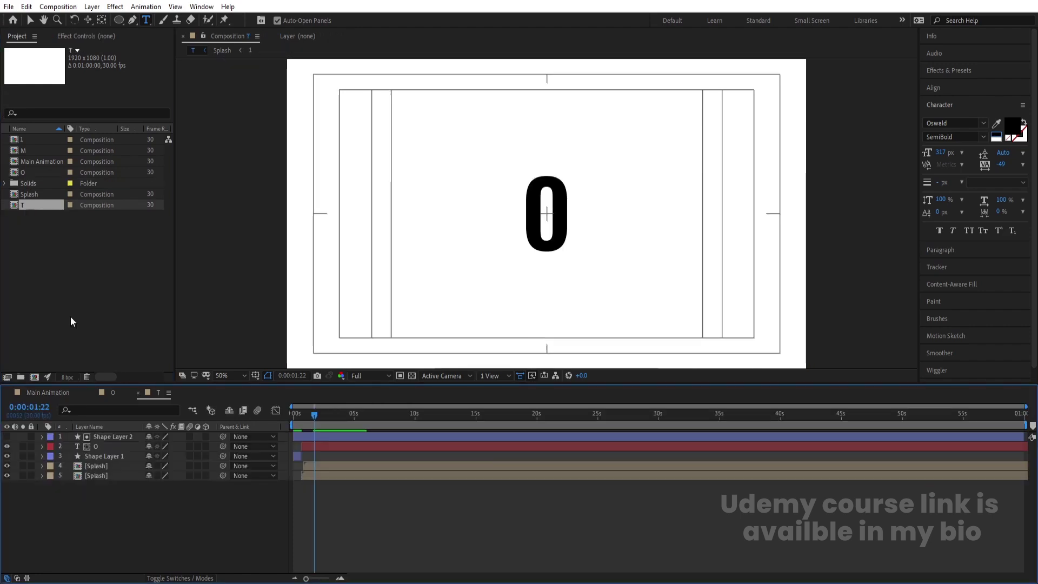
left_click(104, 445)
double_click(535, 225)
type("T")
left_click(225, 511)
Step: In Main Animation, replace the third letter's layer (layer 4) with the T composition
left_click(51, 391)
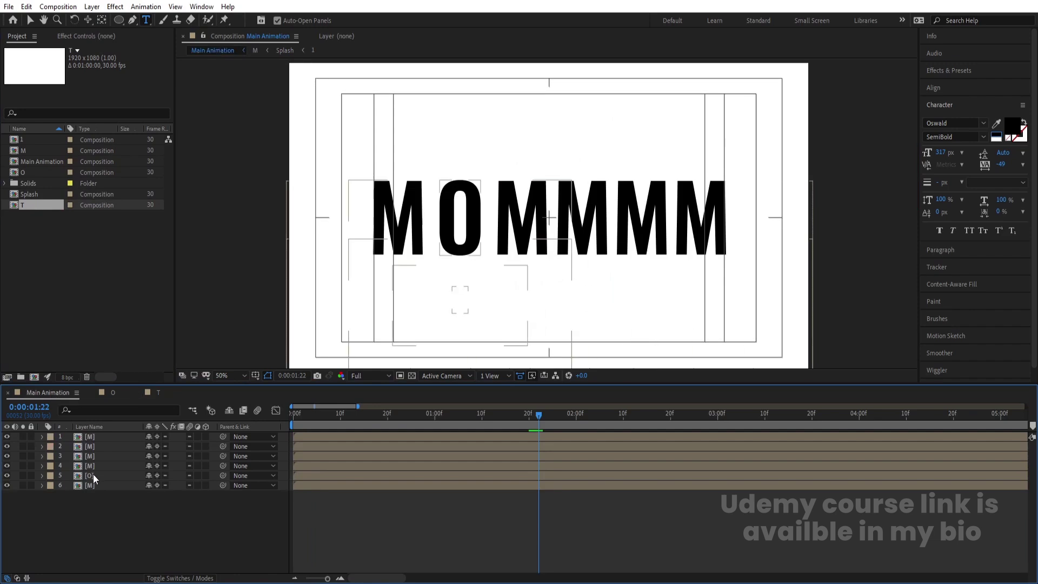
left_click(96, 466)
left_click_drag(25, 208, 115, 468)
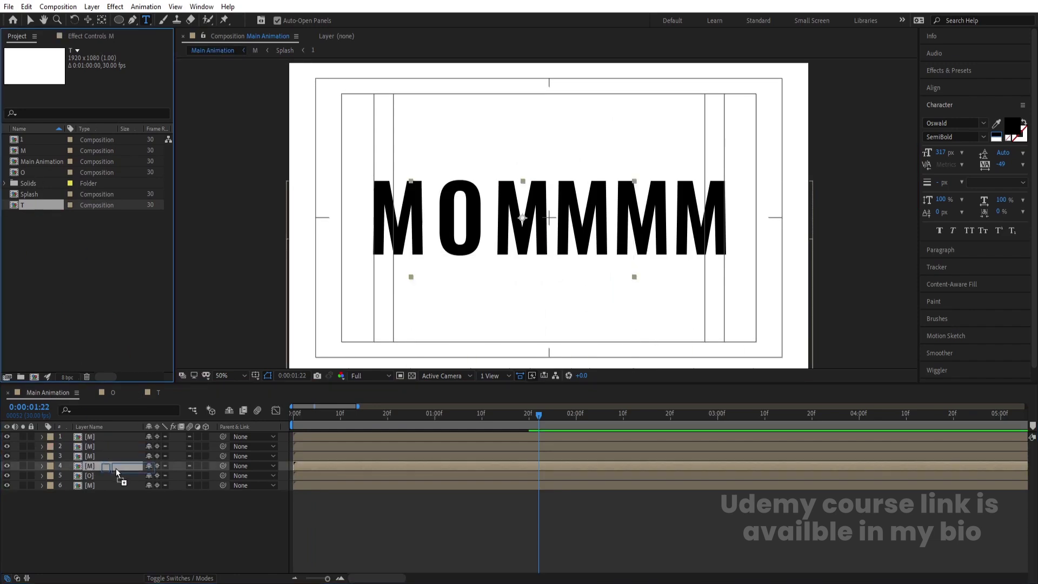
left_click(120, 525)
Step: Select the fourth letter's layer, duplicate the T composition in the project and rename the copy I
left_click(87, 459)
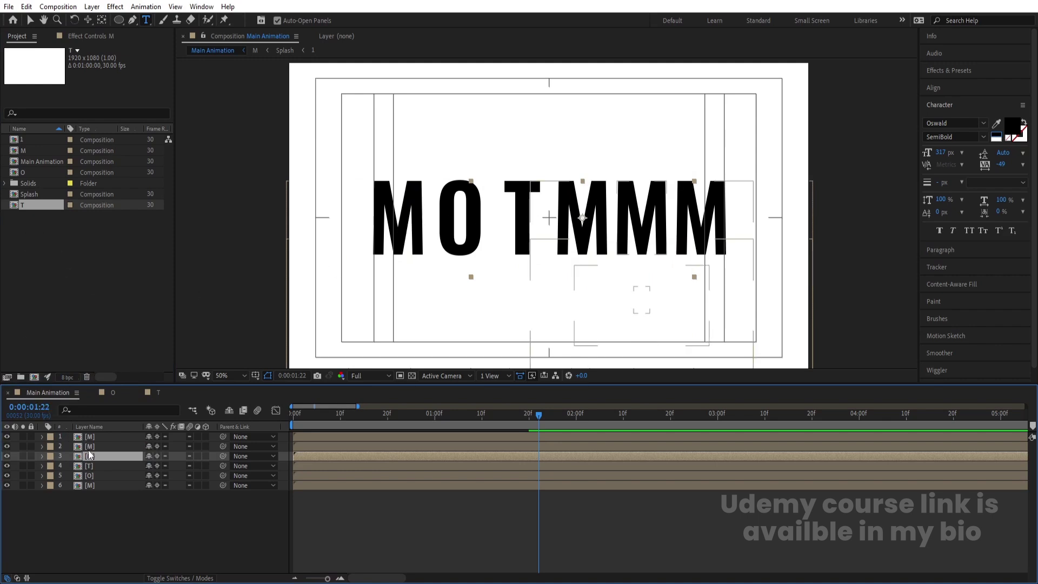
left_click(33, 210)
key("ctrl+d")
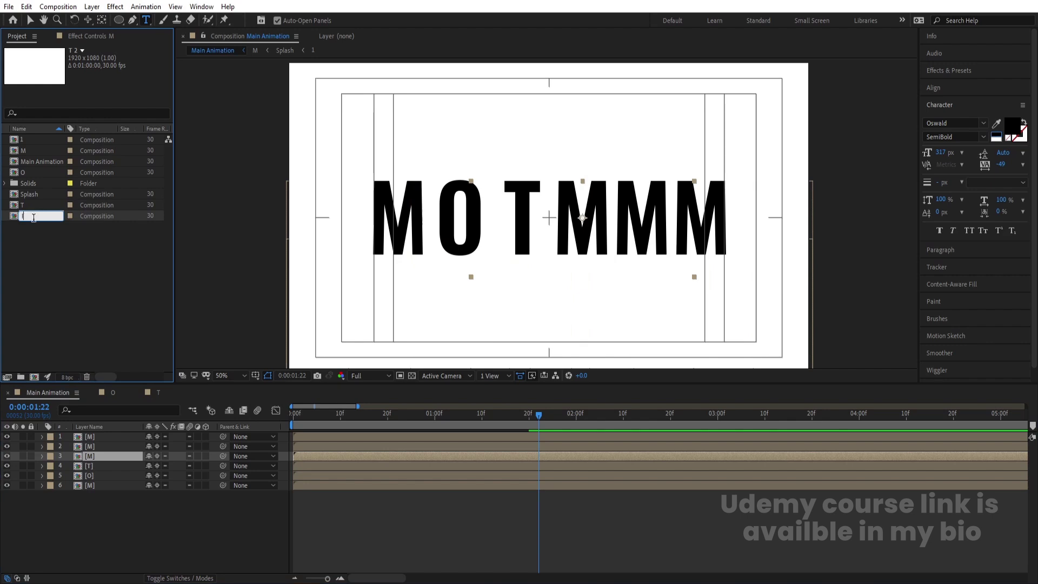
key("Return")
Step: Change the text in the I composition from T to I and return to Main Animation
double_click(23, 153)
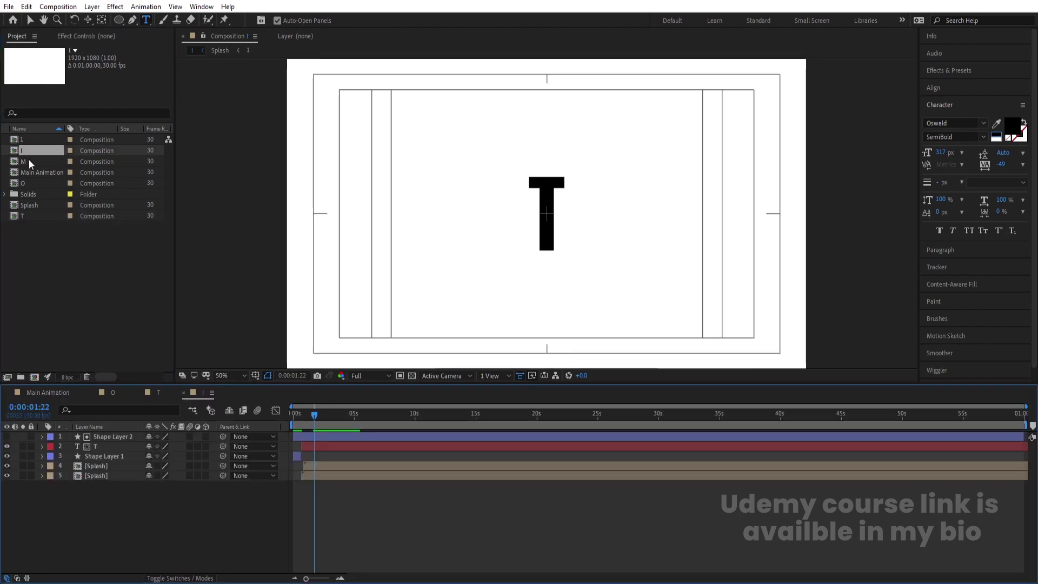
left_click(551, 213)
double_click(552, 204)
type("I")
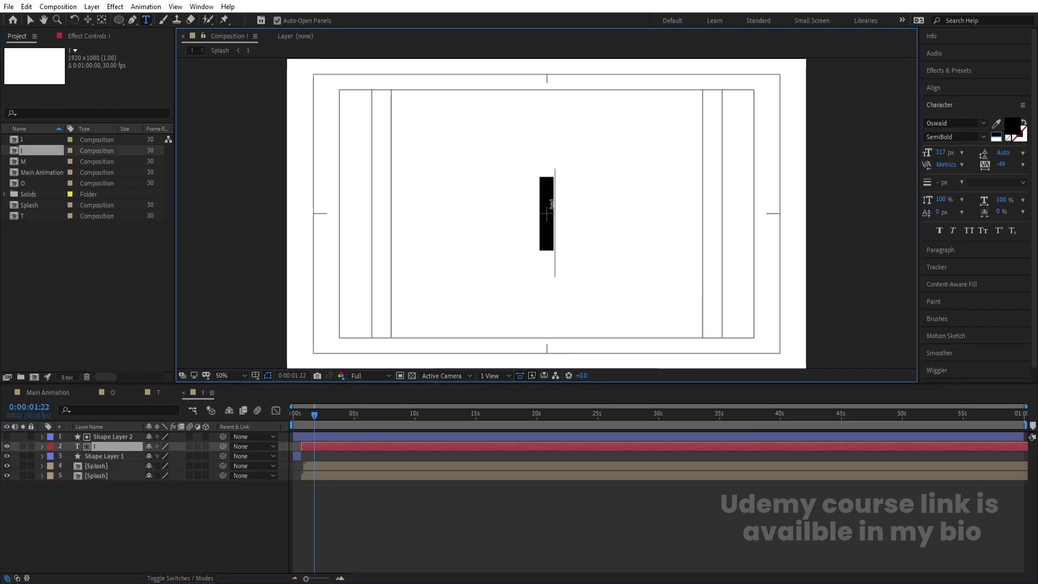
left_click(54, 394)
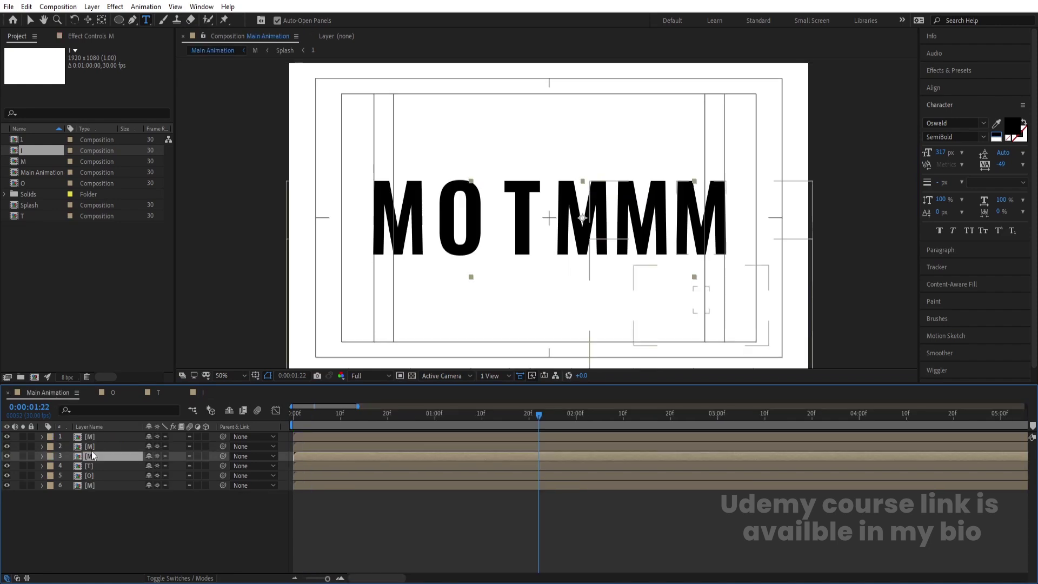
Step: In Main Animation, replace the fourth letter's layer (layer 3) with the I composition
left_click(92, 449)
left_click(97, 459)
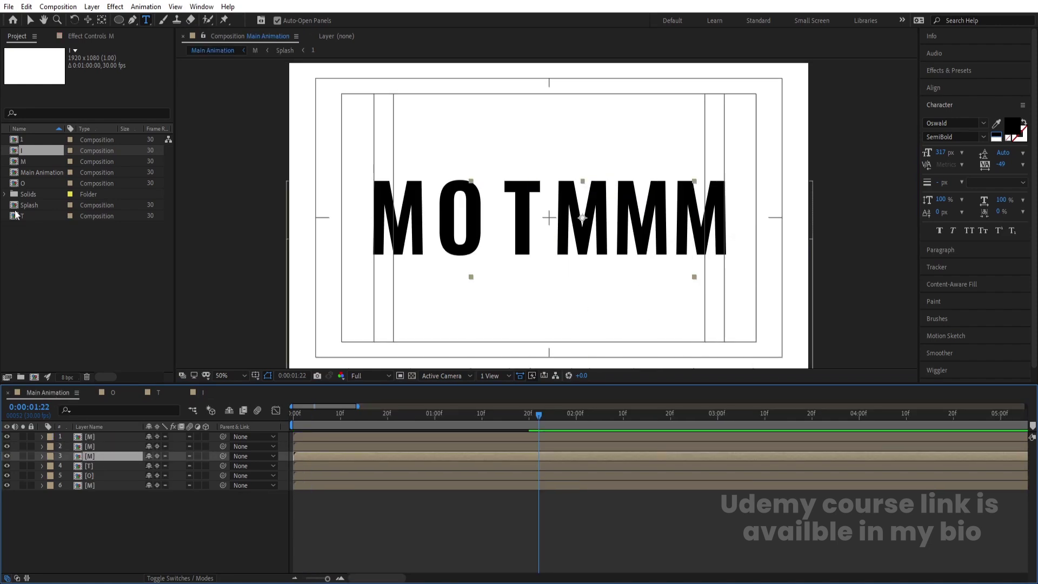
left_click(30, 152)
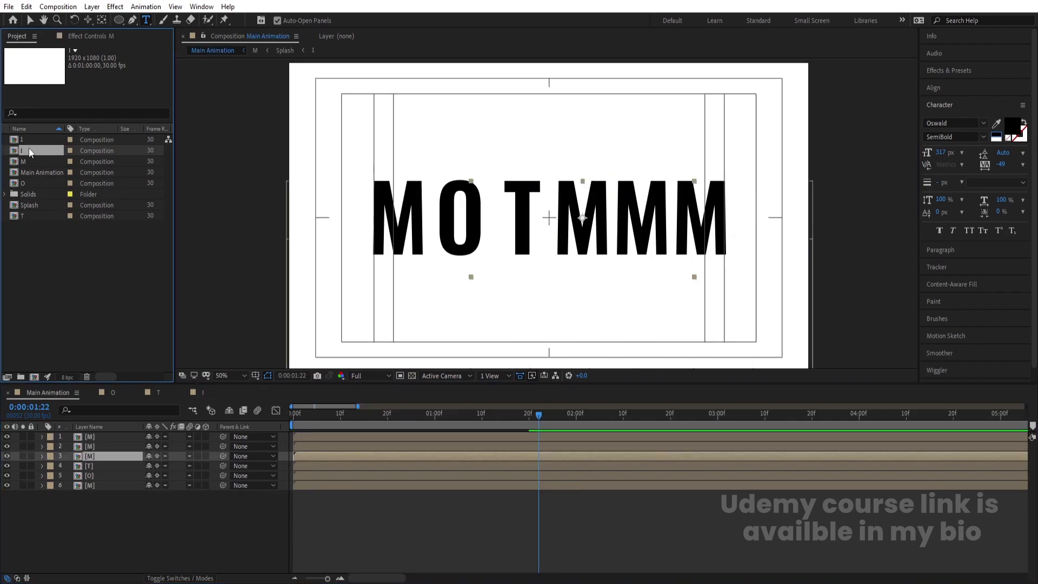
left_click_drag(107, 475, 100, 454)
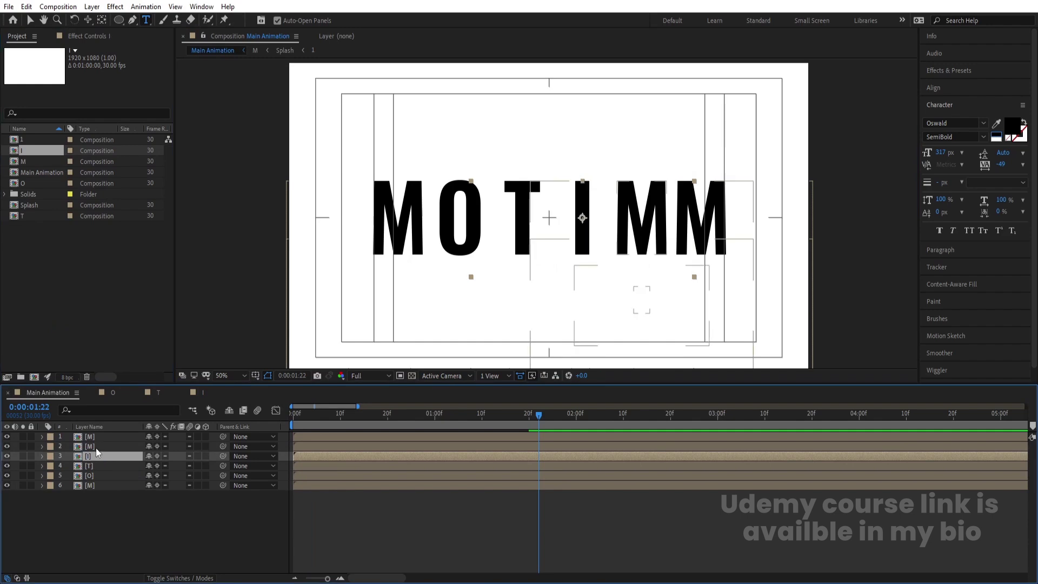
Step: Replace the fifth letter's layer (layer 2) with the existing O composition
left_click(96, 447)
left_click_drag(30, 188, 61, 287)
left_click_drag(110, 454, 108, 451)
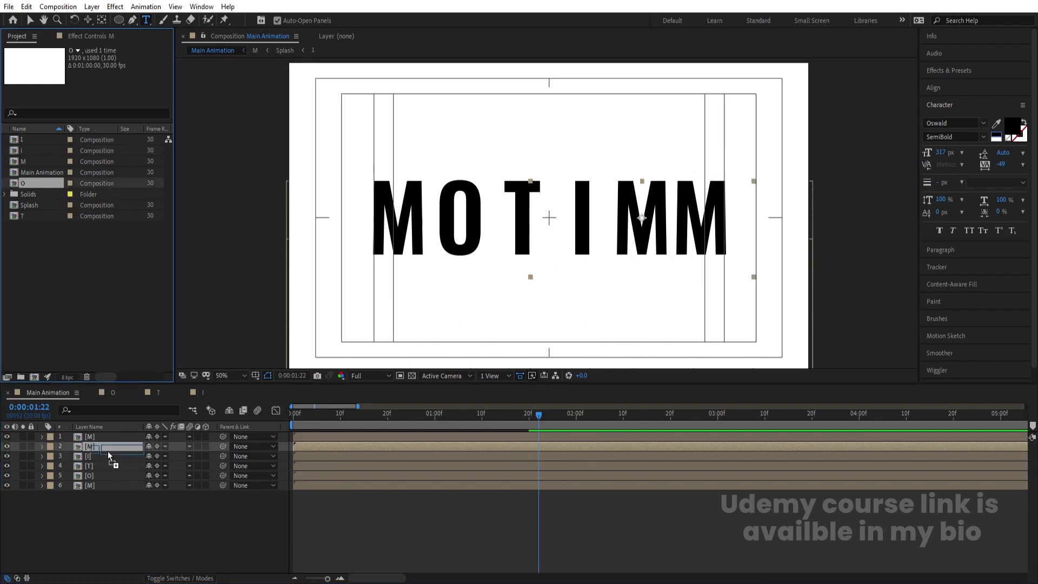
Step: Select the last letter's layer, duplicate the O composition in the project and rename the copy N
left_click(90, 438)
left_click(30, 188)
key("ctrl+d")
key("Return")
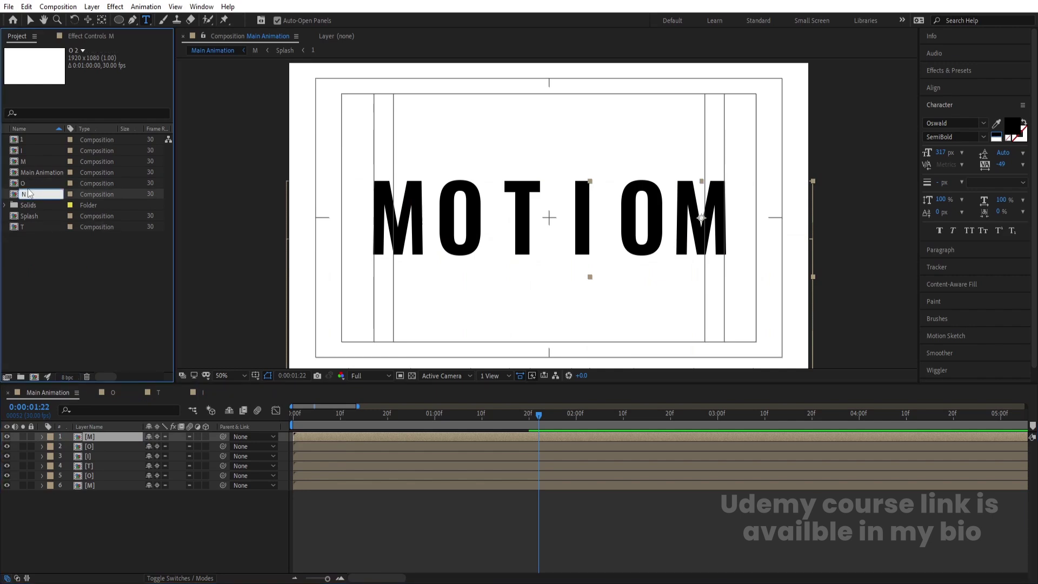
key("Return")
Step: Change the text in the N composition to N and replace layer 1 in Main Animation with that composition
double_click(30, 187)
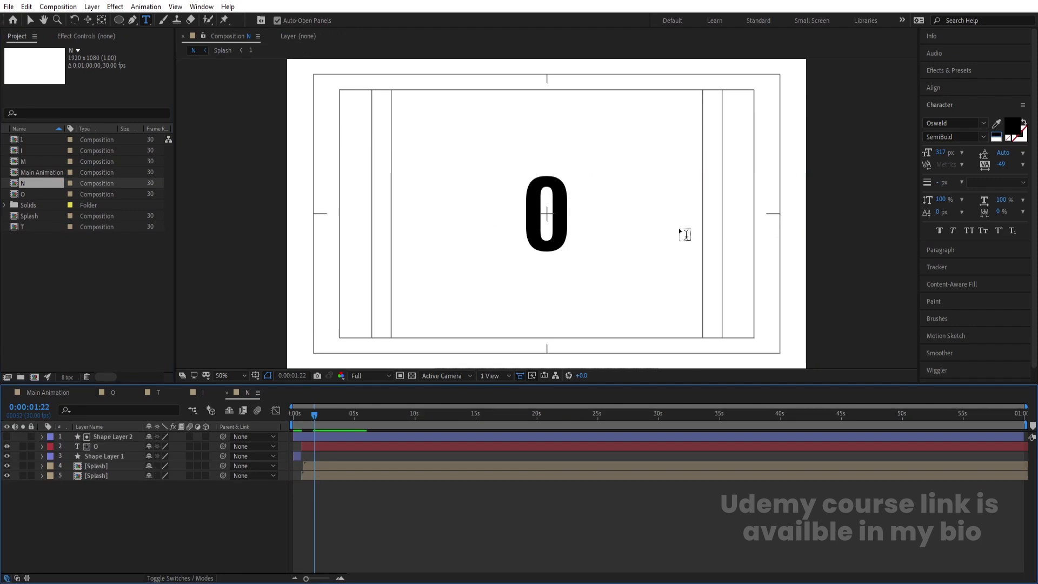
double_click(567, 215)
type("N")
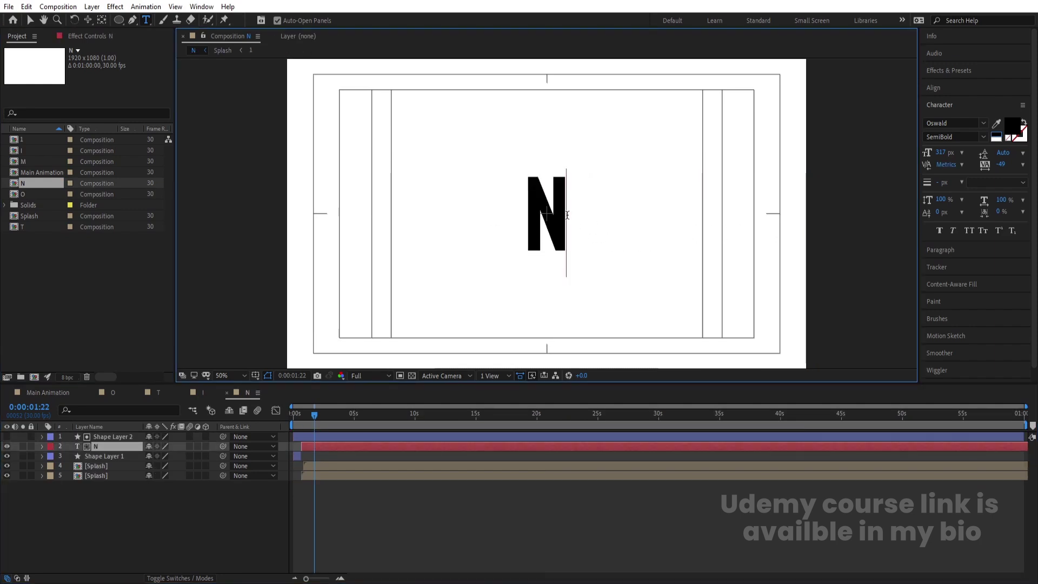
left_click(131, 535)
left_click(48, 393)
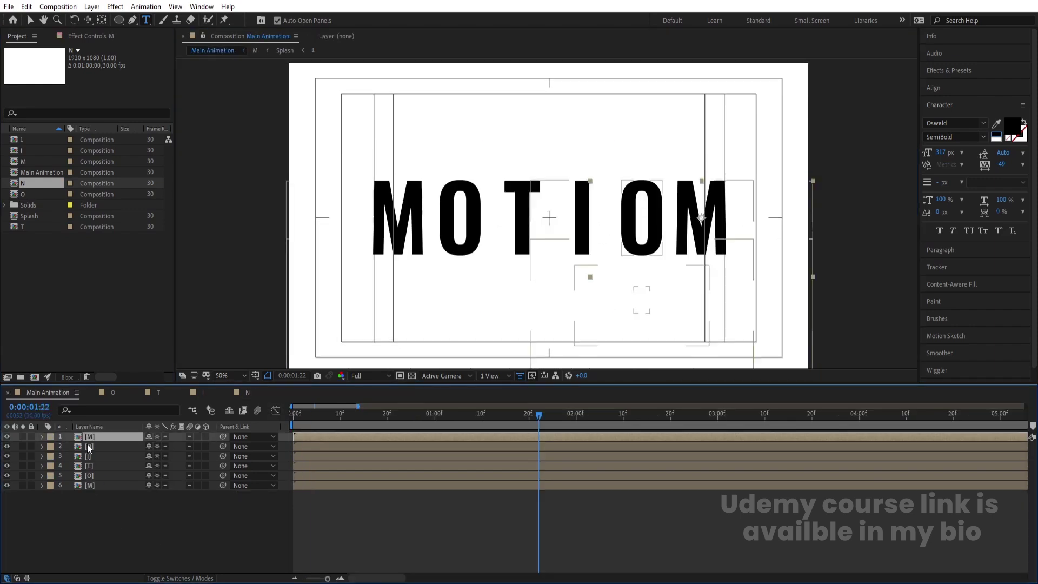
left_click_drag(24, 181, 108, 438)
Step: Close up the first O and the T beside the M, setting their X positions to 585 and 732
left_click(90, 474)
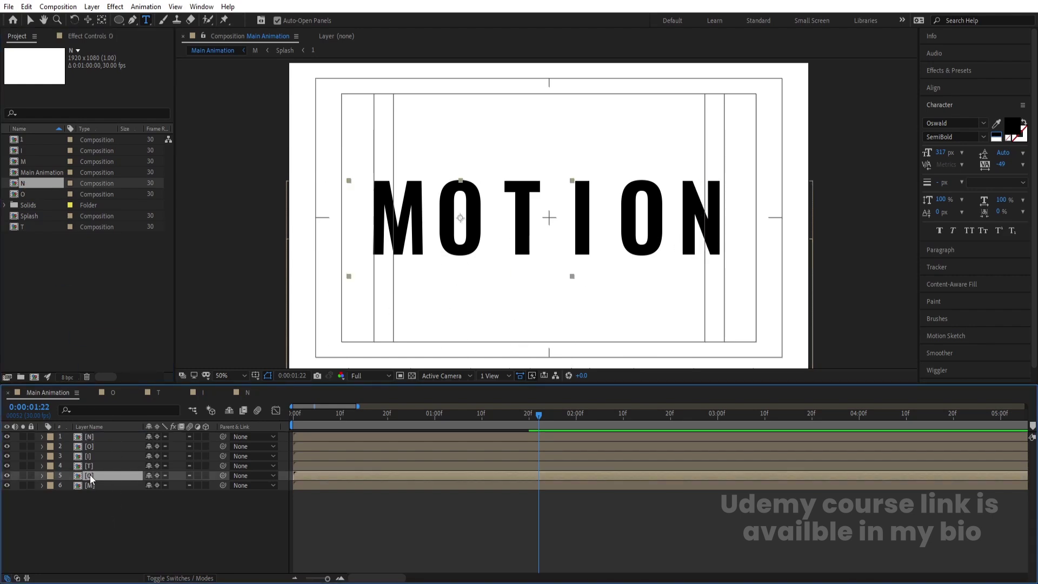
key("p")
left_click_drag(153, 485, 77, 471)
left_click(105, 466)
key("p")
Step: Move the I layer beside the T by setting its X position to 841
left_click(119, 457)
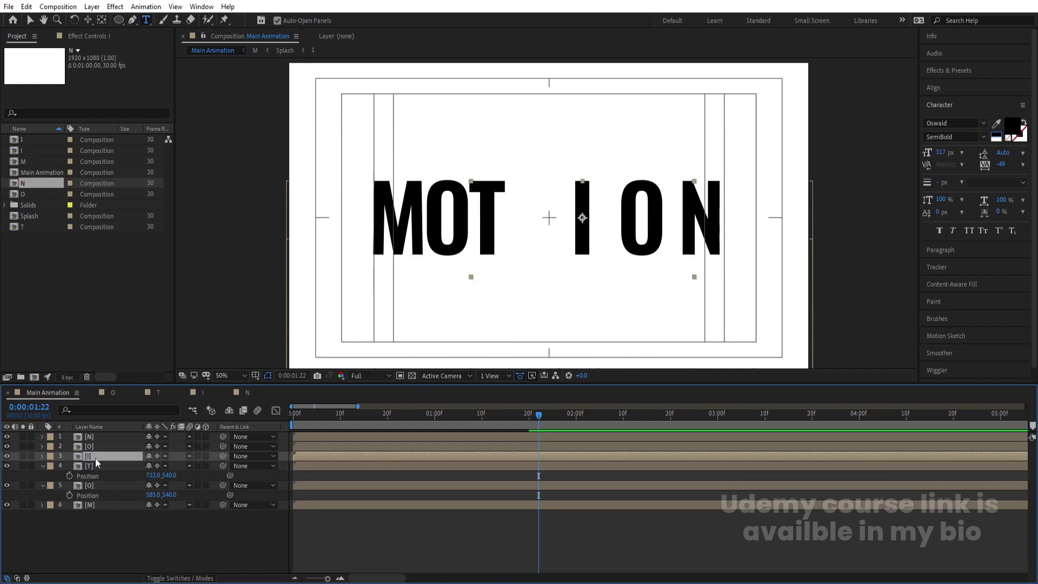
key("p")
left_click_drag(153, 465, 19, 461)
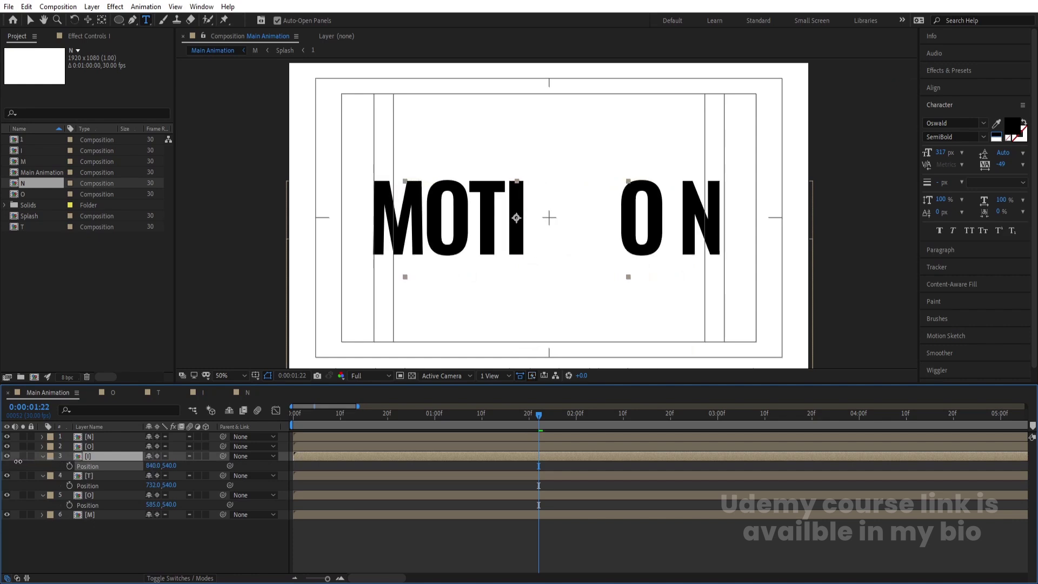
Step: Close up the second O and the N, setting their X positions to 963 and 1128
left_click(86, 446)
key("p")
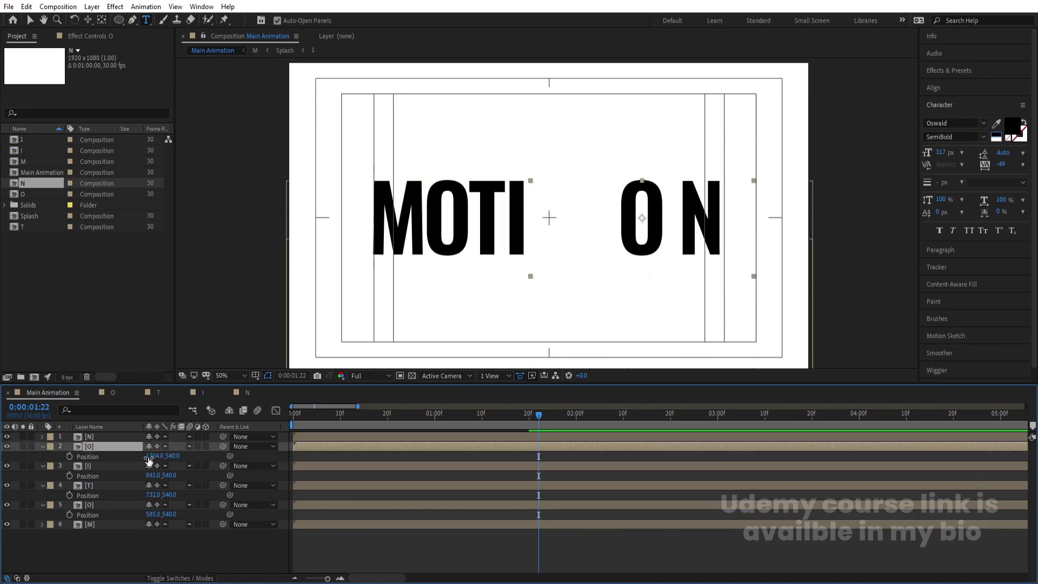
left_click_drag(154, 456, 89, 449)
left_click(697, 214)
key("p")
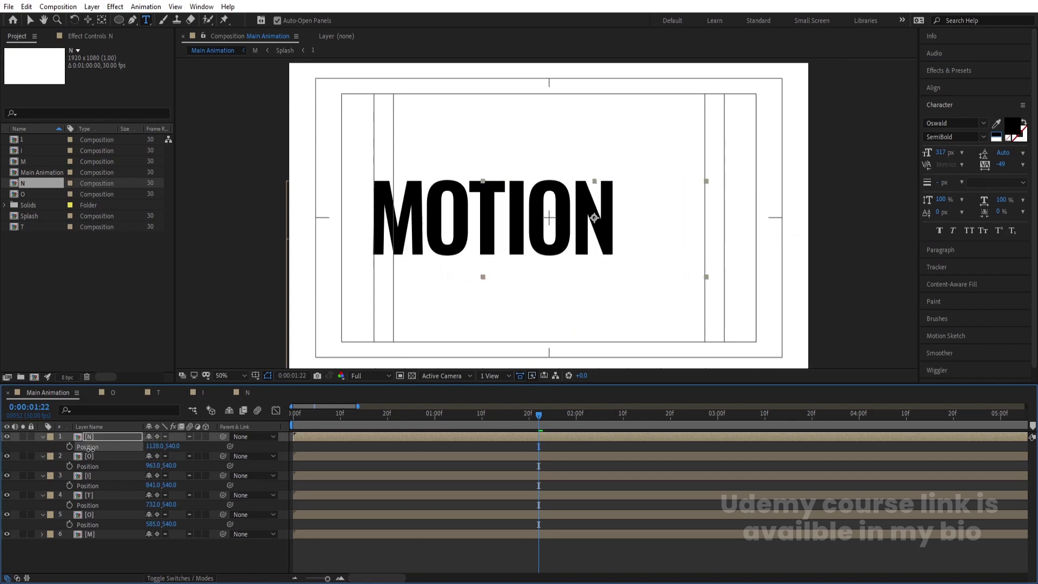
Step: Select all letter layers and shift the whole word about 194 px right to centre it in the composition
key("ctrl+a")
key("v")
left_click_drag(482, 238, 536, 238)
left_click(300, 450)
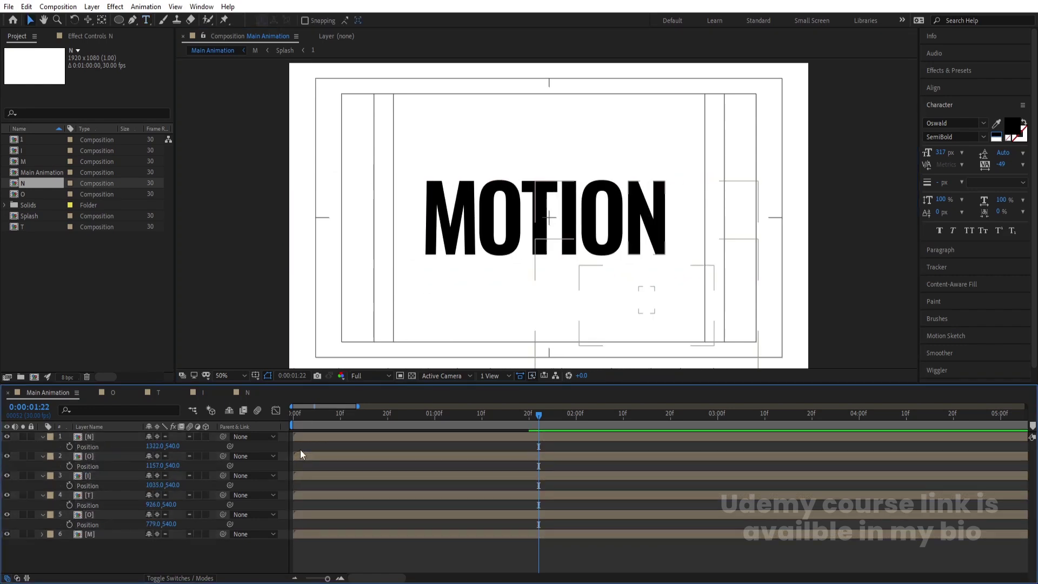
Step: Preview the word's splash animation and return the playhead to the first frame
key("space")
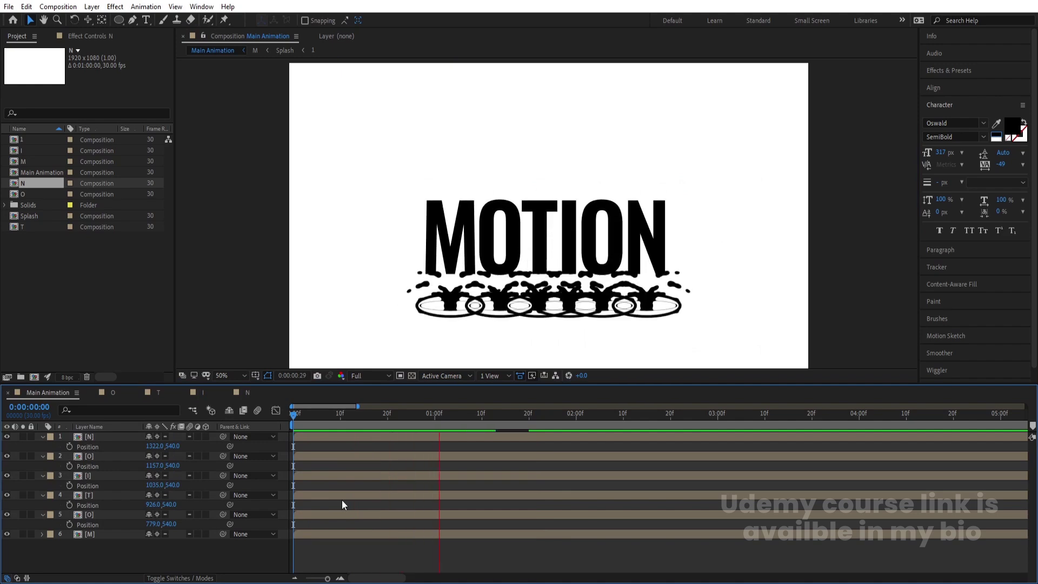
key("space")
left_click_drag(313, 420, 238, 433)
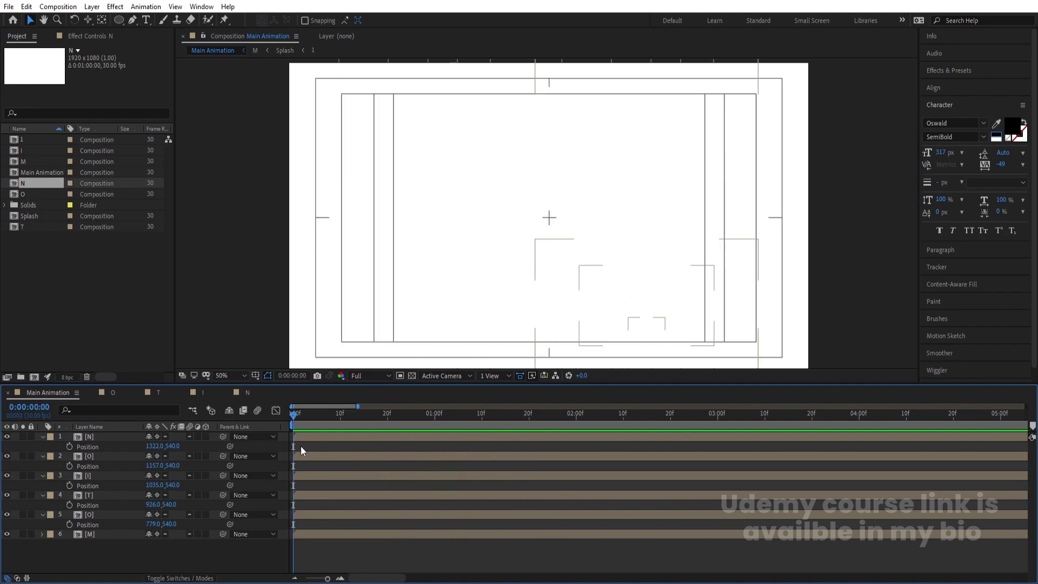
Step: Collapse the layers' properties and make the first O layer (layer 5) start at frame 5
key("u")
key("equal")
key("equal")
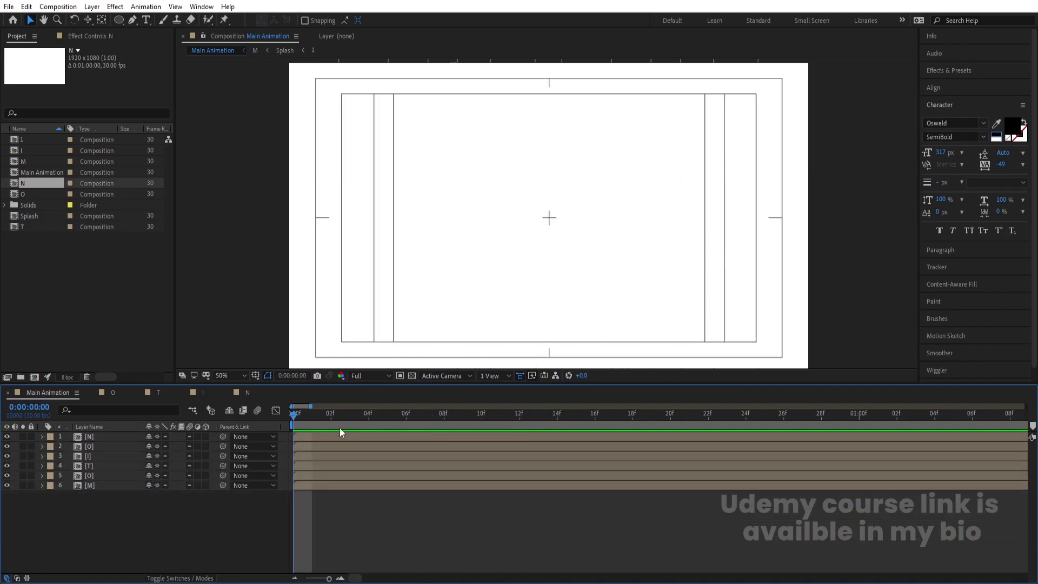
key("minus")
left_click(341, 417)
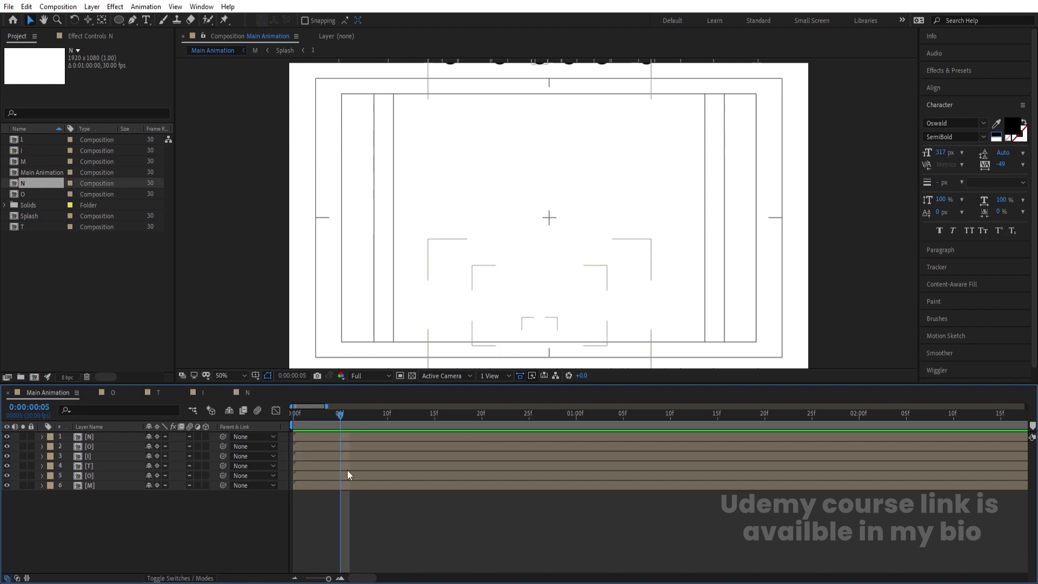
left_click(346, 475)
key("bracketleft")
Step: Stagger the T layer to start at frame 10 and the I layer to start at frame 15
left_click(386, 413)
left_click(385, 456)
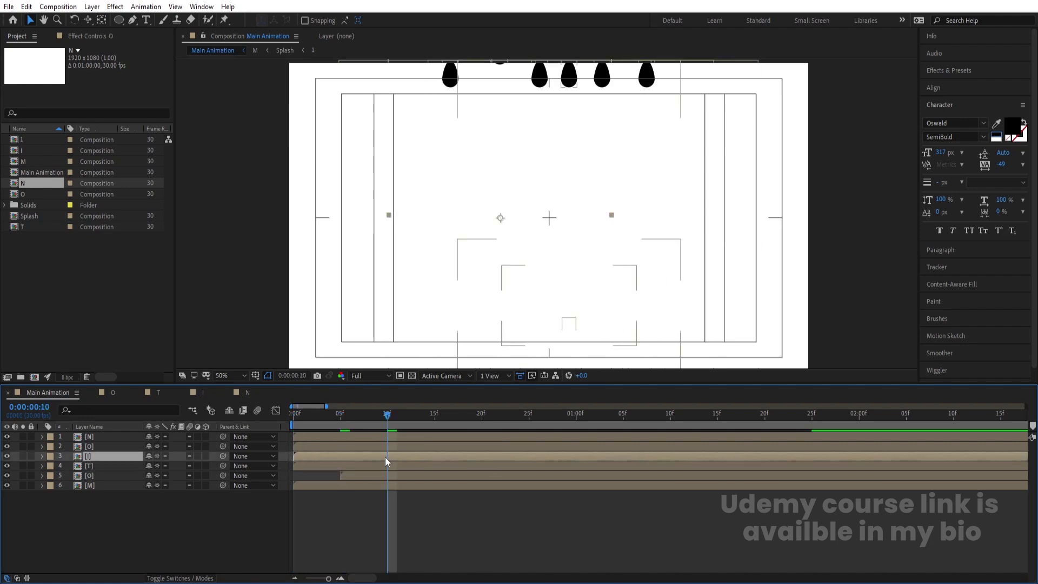
left_click(386, 462)
key("bracketleft")
left_click(435, 415)
left_click(436, 458)
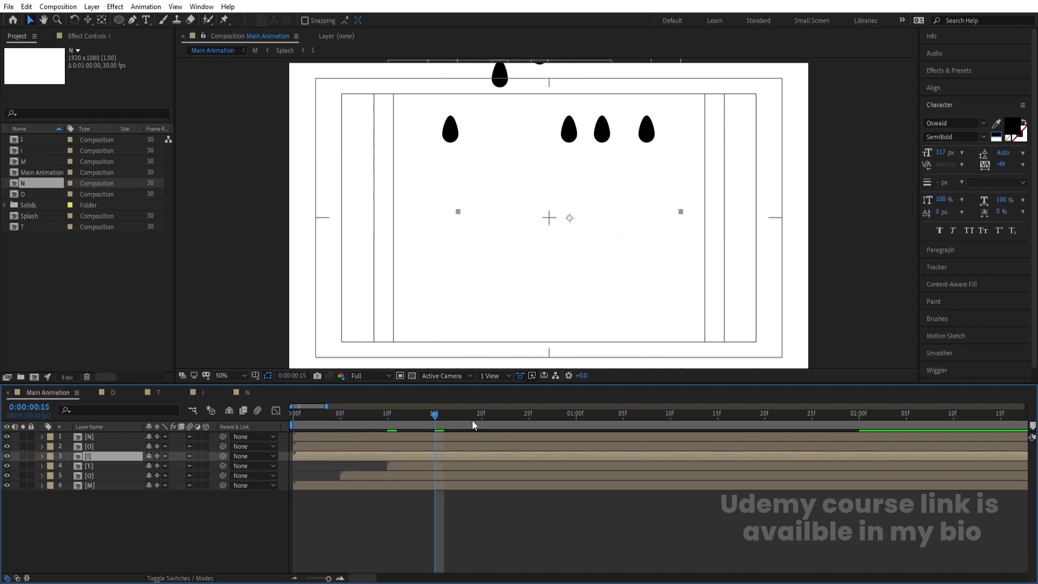
key("bracketleft")
Step: Make the second O layer (layer 2) start at frame 20 and the N layer start at frame 25
left_click(482, 414)
left_click(487, 447)
key("bracketleft")
left_click(528, 420)
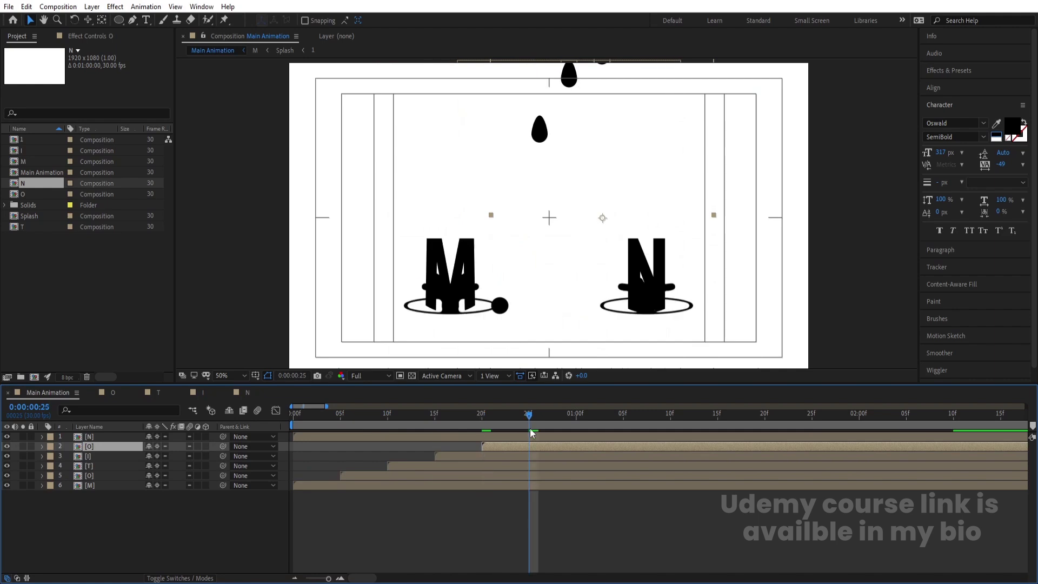
left_click(530, 436)
key("bracketleft")
Step: Play the staggered MOTION animation from the beginning to check the timing of the letters
left_click(472, 420)
key("Home")
key("space")
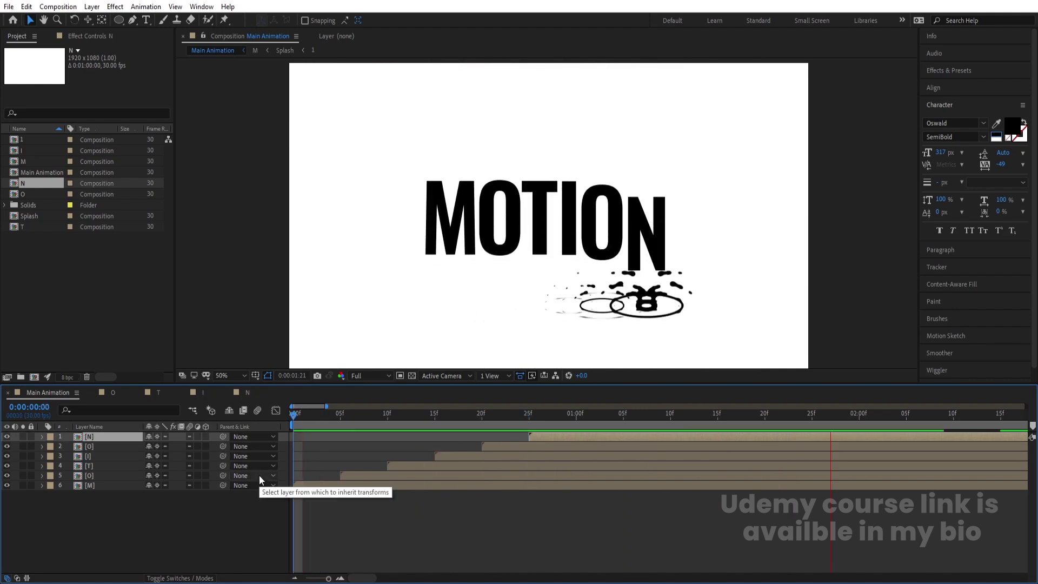
key("space")
scroll(328, 432, "down", 1)
key("minus")
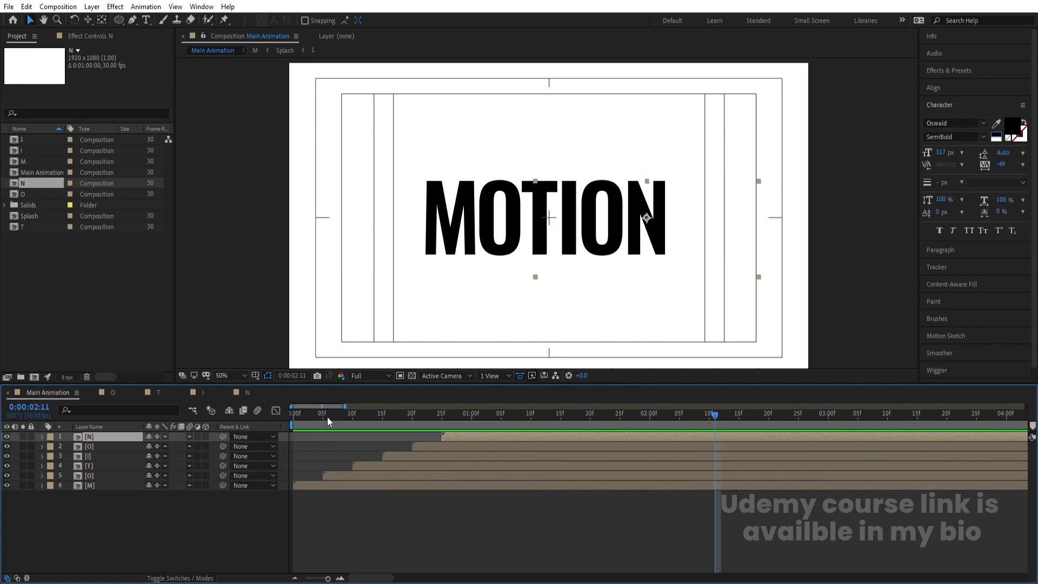
key("Home")
key("space")
key("space")
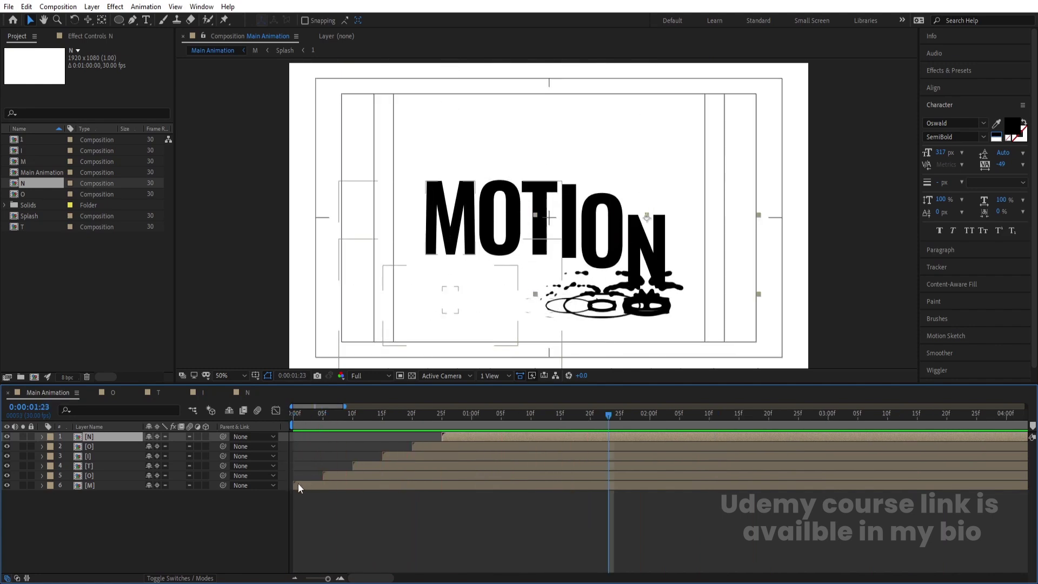
key("space")
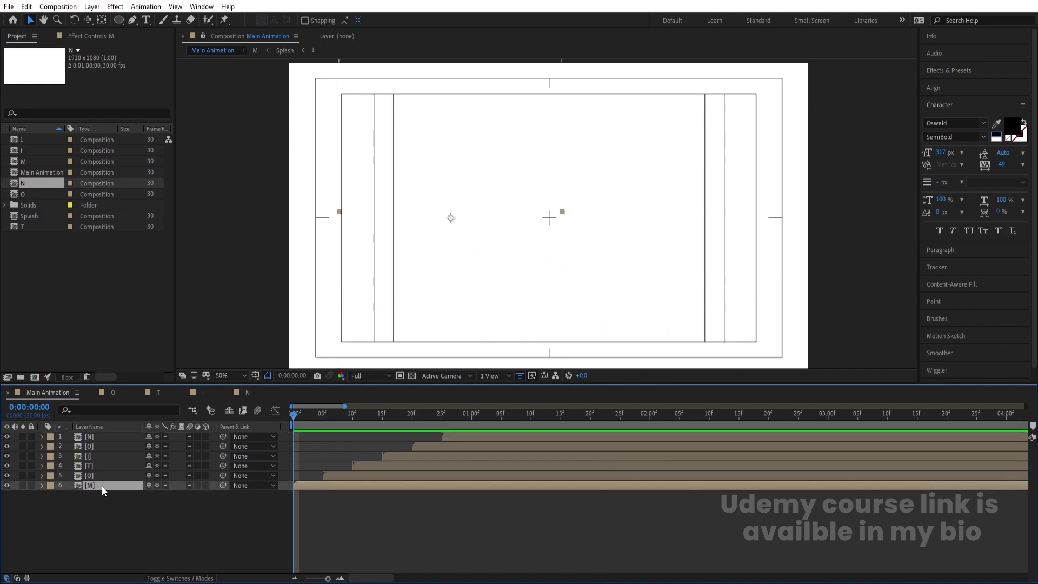
Step: Open the M composition and apply the Fill effect to its bottom Splash layer (layer 5)
double_click(101, 485)
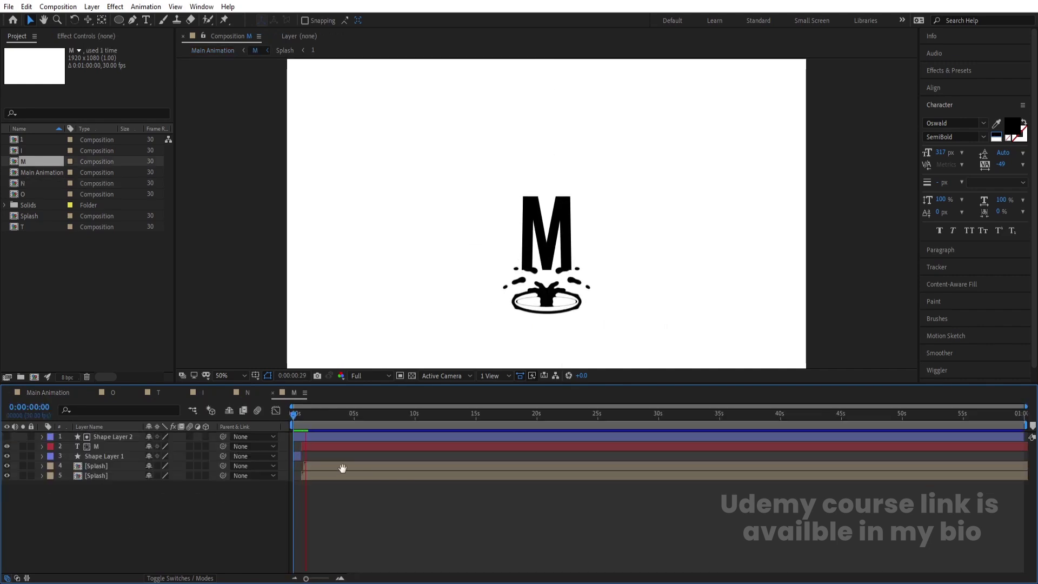
left_click(326, 475)
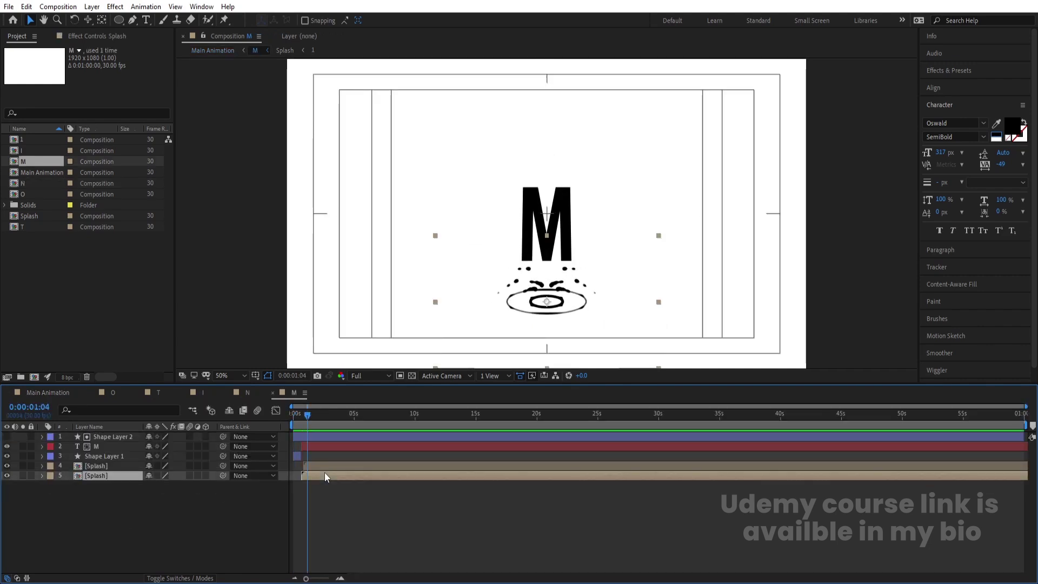
left_click(105, 447)
left_click(97, 475)
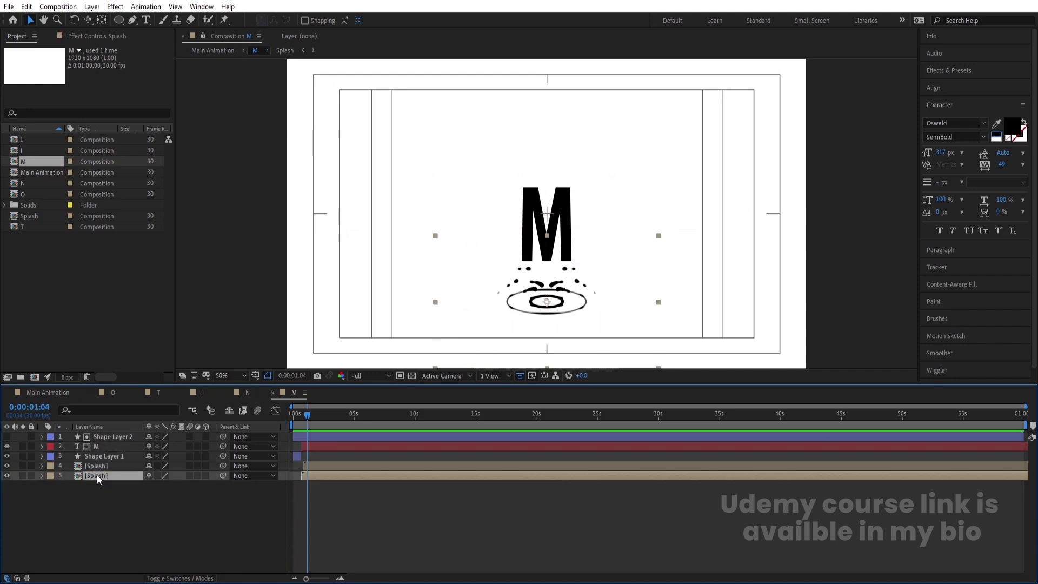
left_click(944, 76)
left_click(953, 85)
type("sim")
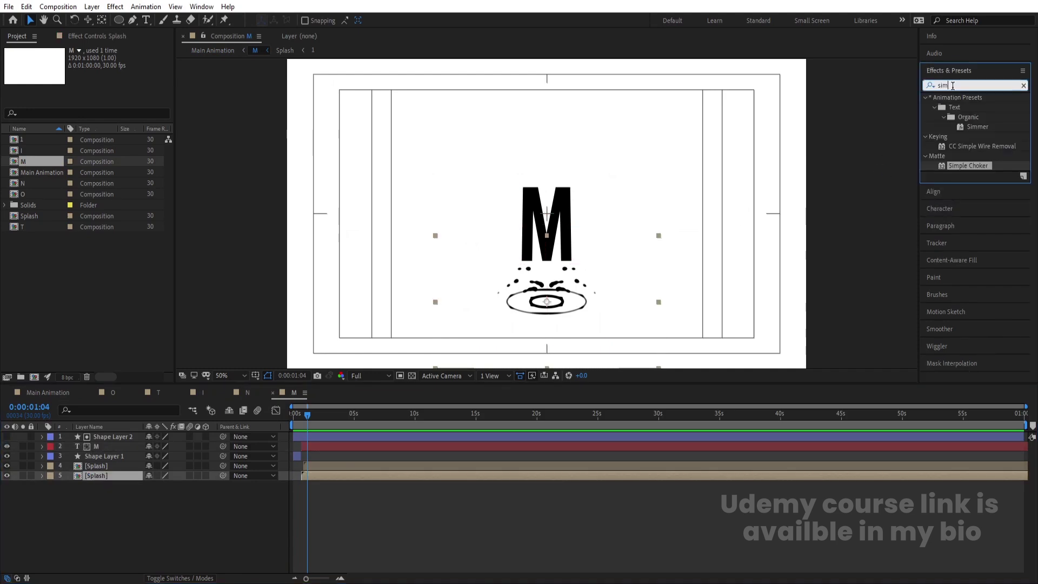
type("fill")
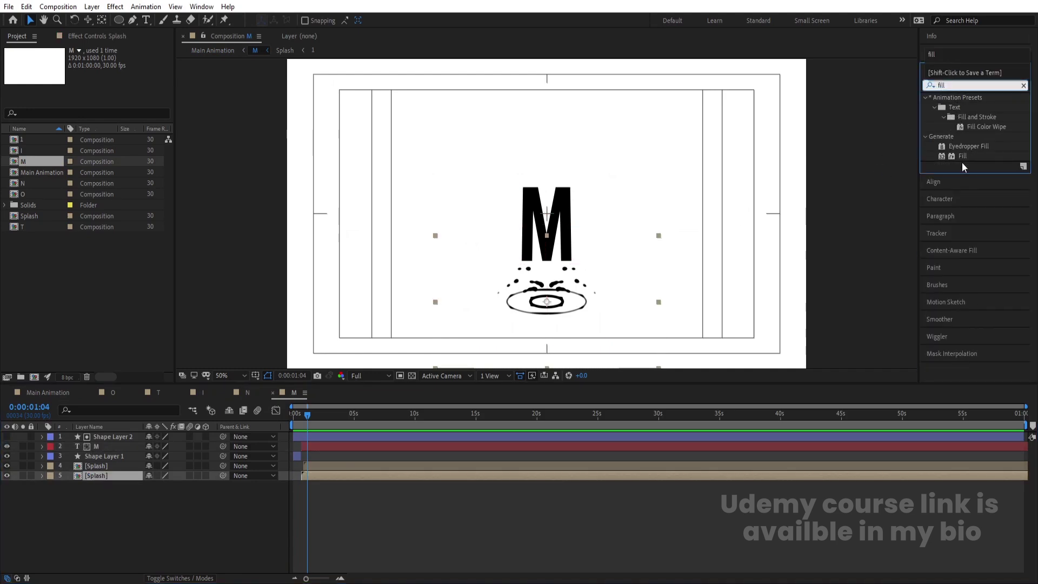
left_click(962, 160)
double_click(962, 161)
Step: Set the Fill effect's colour on the bottom Splash layer to dark grey 313131
left_click(101, 89)
left_click_drag(196, 349, 177, 347)
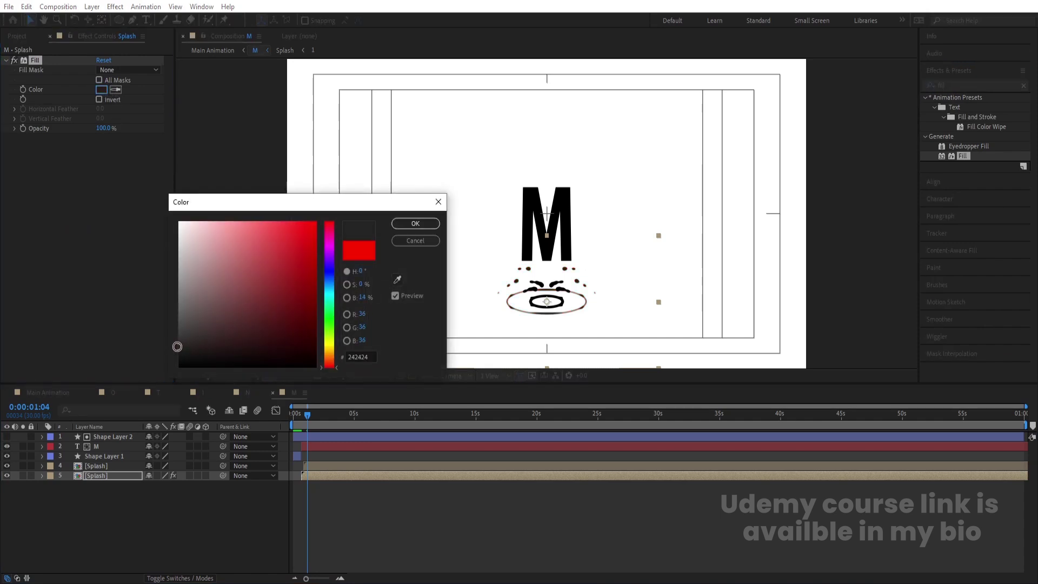
left_click(415, 223)
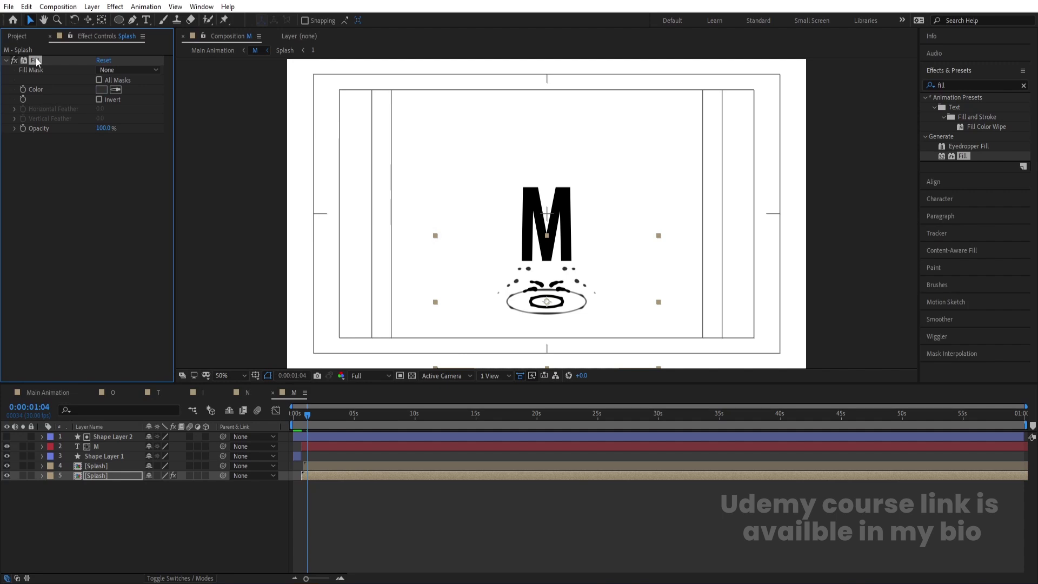
Step: Copy the Fill effect onto the other Splash layer (layer 4) and preview the recoloured splash
left_click(103, 467)
key("ctrl+v")
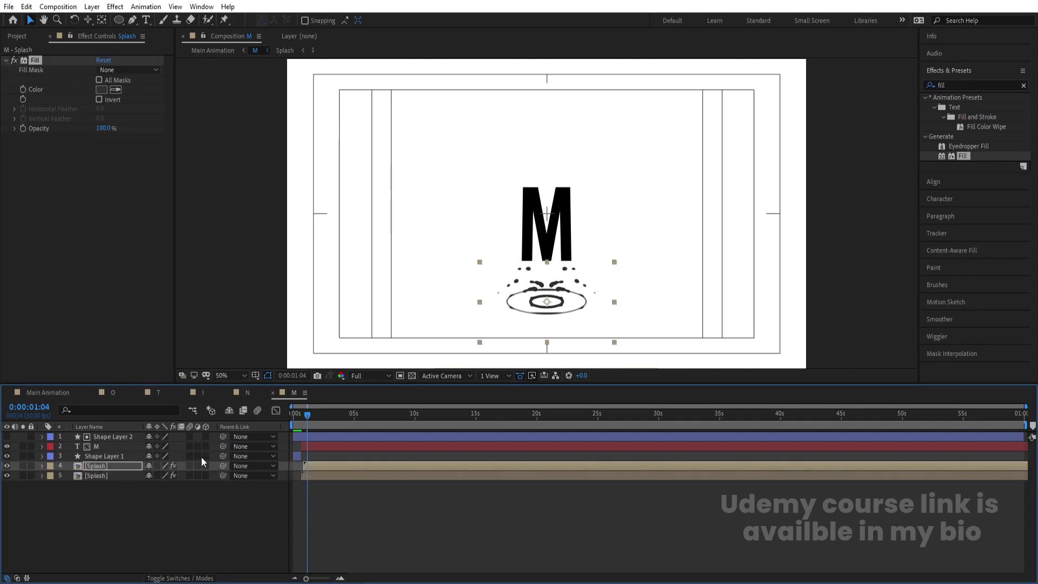
key("space")
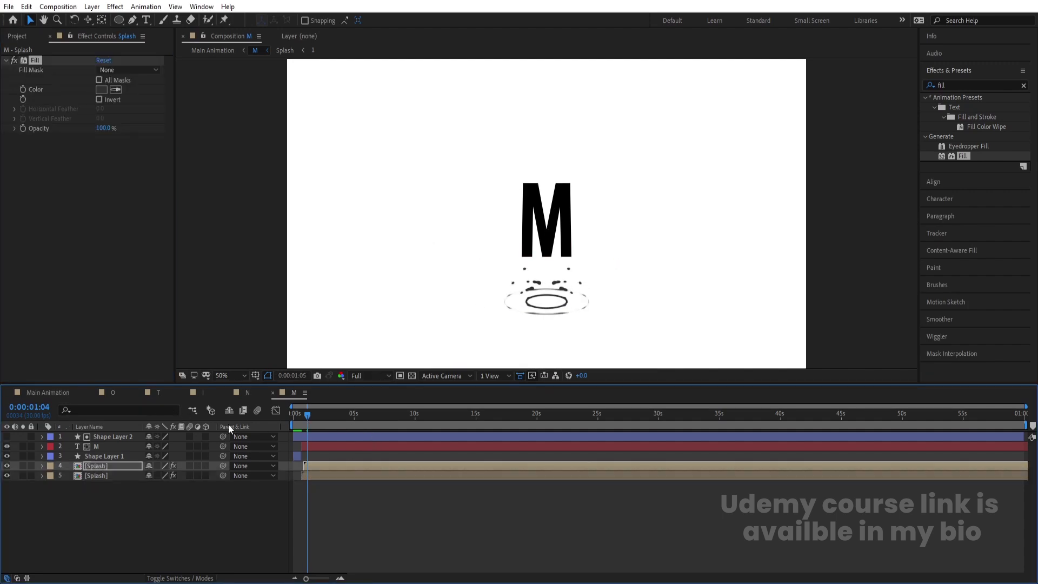
left_click_drag(304, 420, 297, 423)
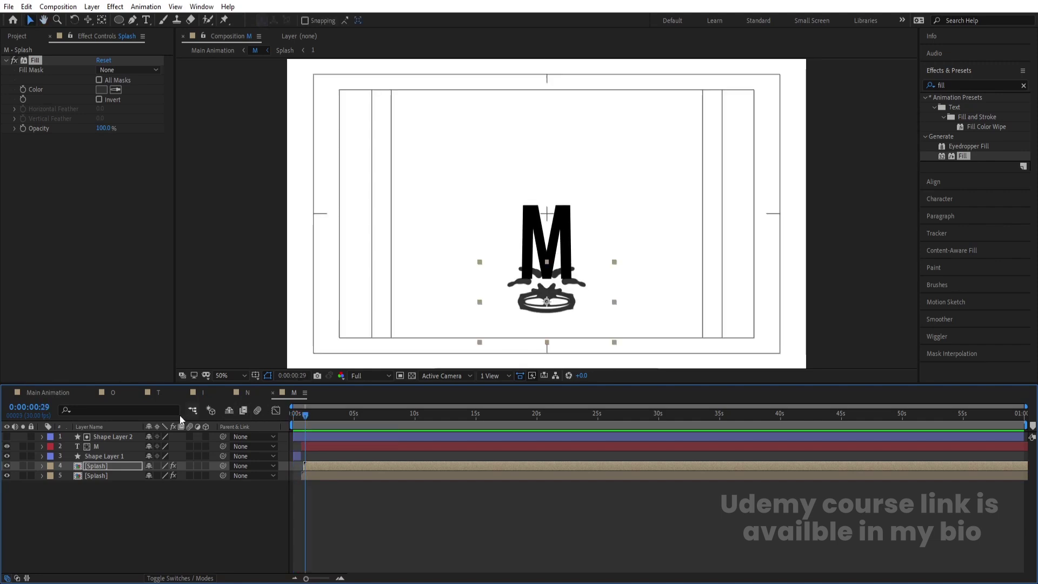
Step: In the N composition, paste the copied Fill effect onto both Splash layers and check the splash's colour
left_click(247, 394)
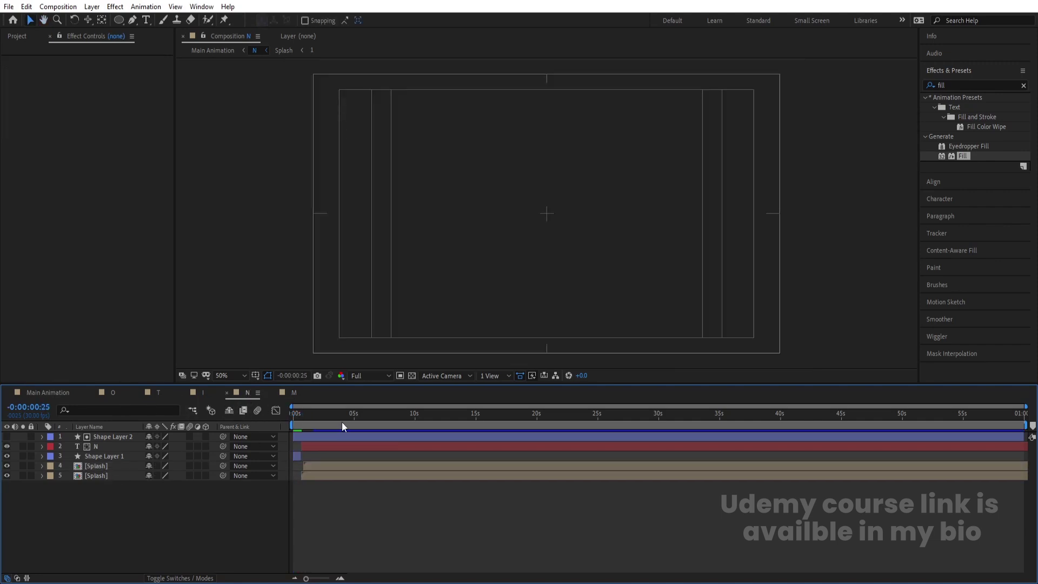
left_click(324, 416)
left_click(303, 465)
left_click(302, 476, "shift")
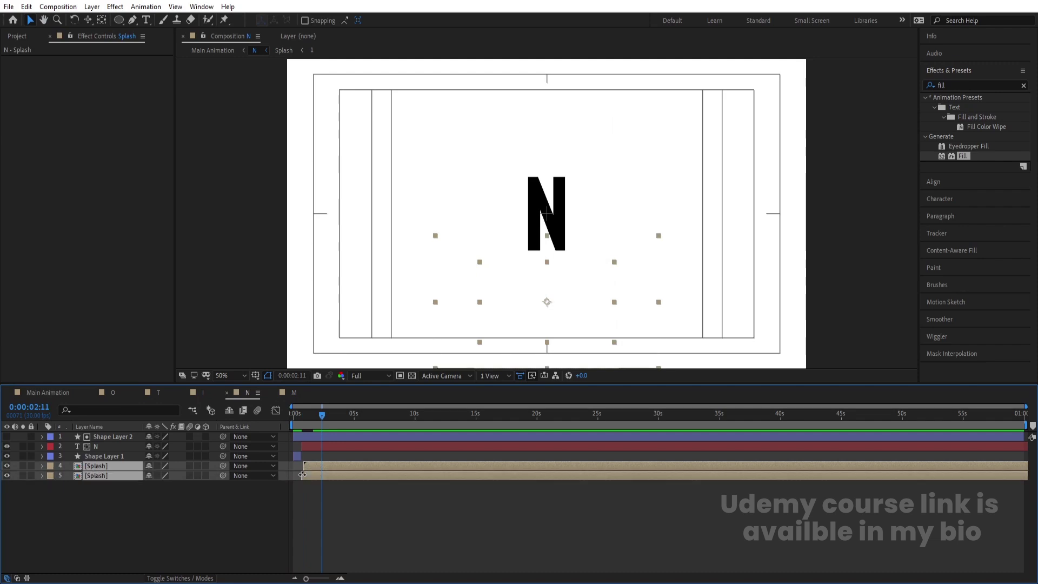
key("ctrl+v")
left_click_drag(319, 416, 304, 416)
Step: Paste the copied Fill effect onto both Splash layers in each of the I, T and O compositions
left_click(203, 393)
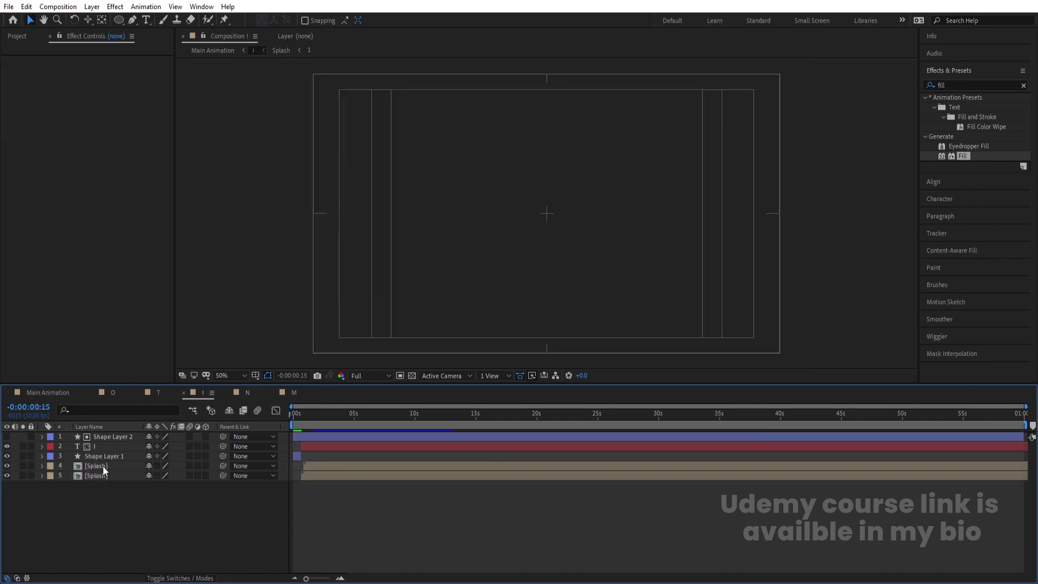
left_click(103, 465)
left_click(100, 476, "shift")
left_click(159, 392)
left_click(102, 466)
left_click(106, 474, "shift")
left_click(113, 393)
left_click(104, 466)
left_click(100, 475, "shift")
Step: Return to the Main Animation composition and play it to check the recoloured splashes
left_click(68, 395)
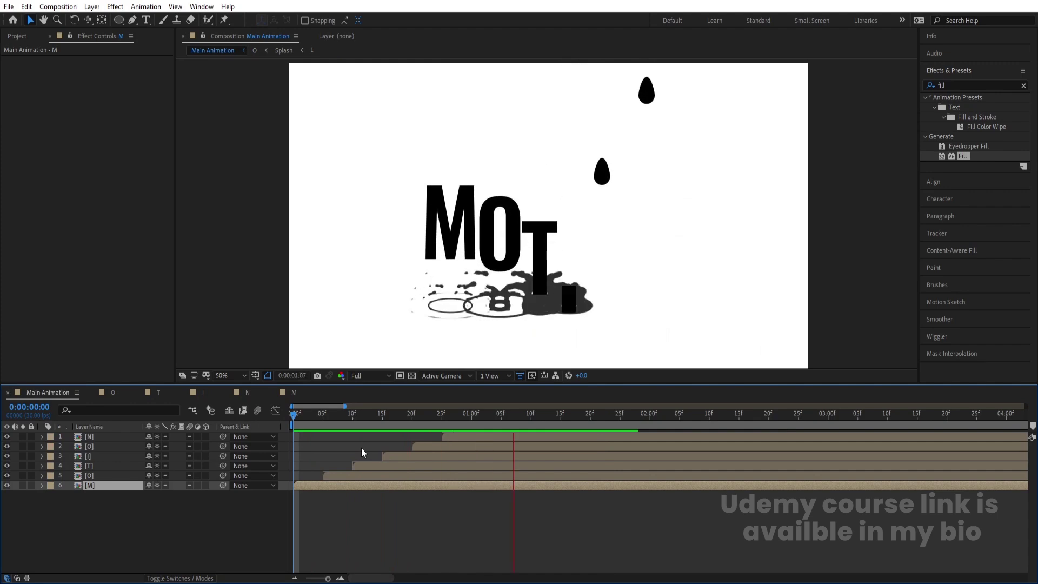
key("space")
left_click(140, 528)
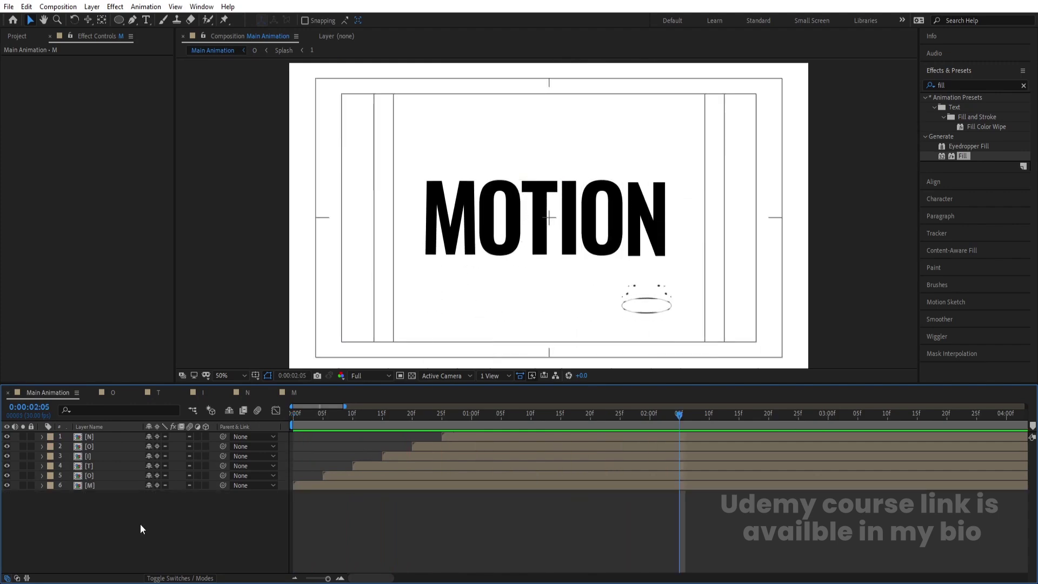
Step: Pre-compose all six letter layers of Main Animation into a new composition named Text ANimation
left_click(105, 485)
left_click(95, 436, "shift")
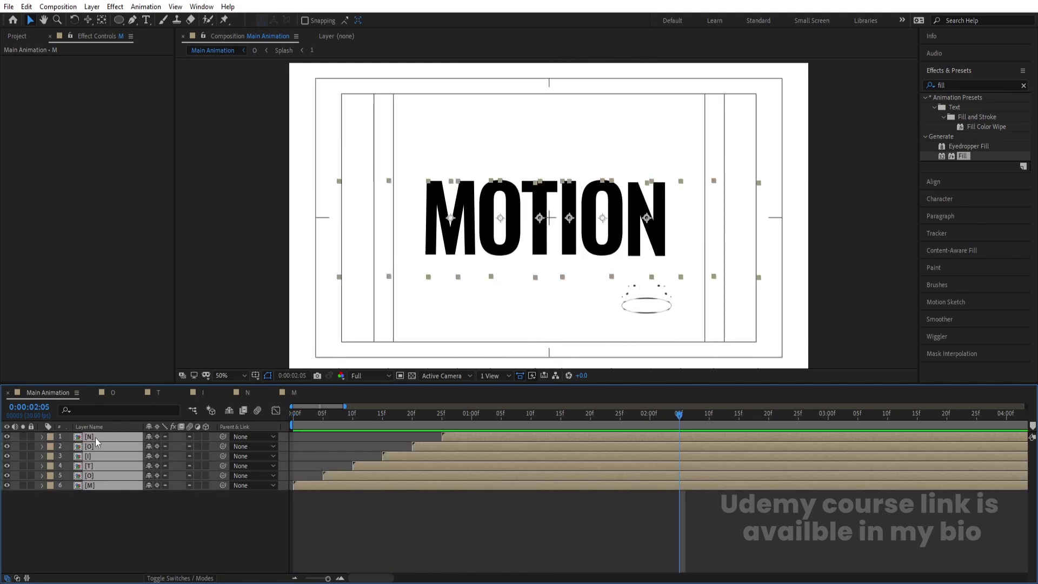
key("ctrl+shift+c")
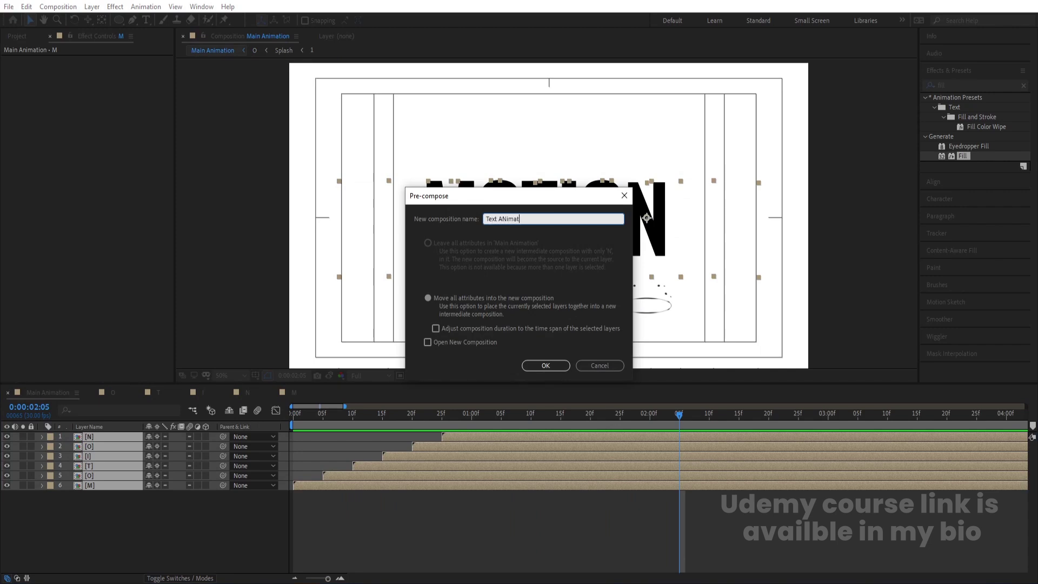
key("Return")
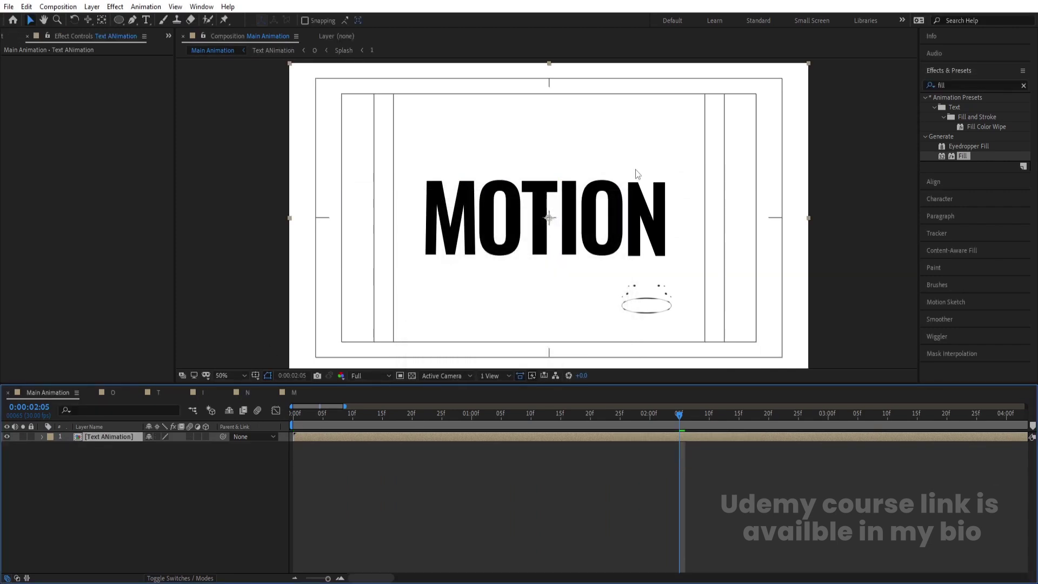
Step: Apply the Tint effect to the Text ANimation layer and preview part of the animation
left_click(962, 84)
type("tint")
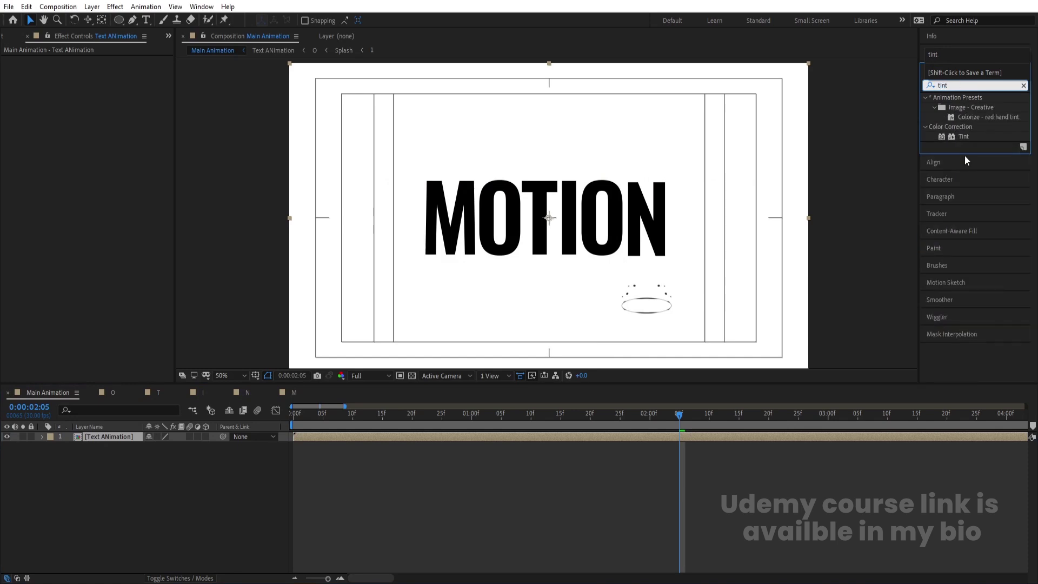
left_click_drag(964, 136, 851, 251)
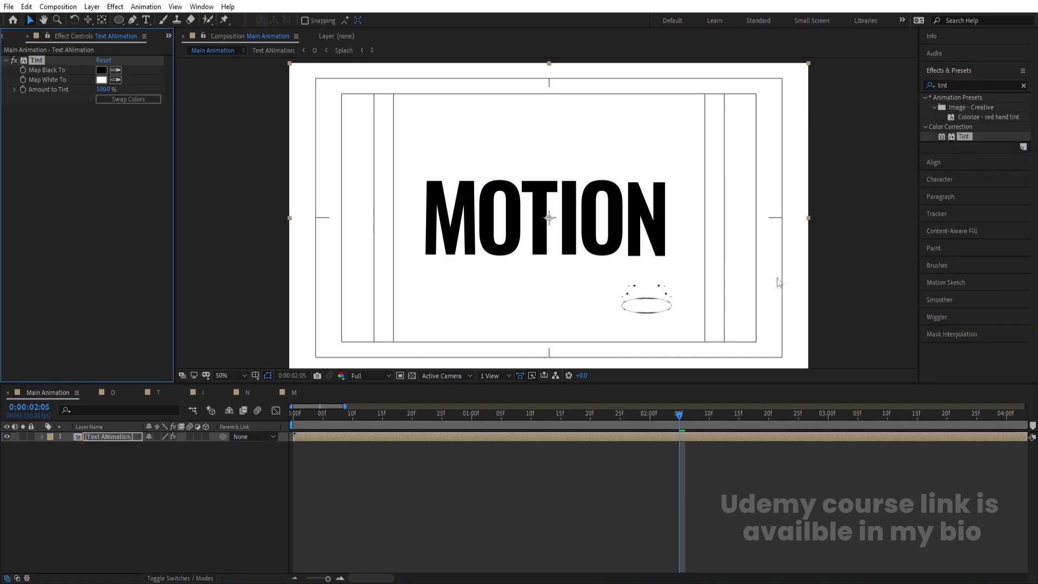
left_click(437, 413)
key("space")
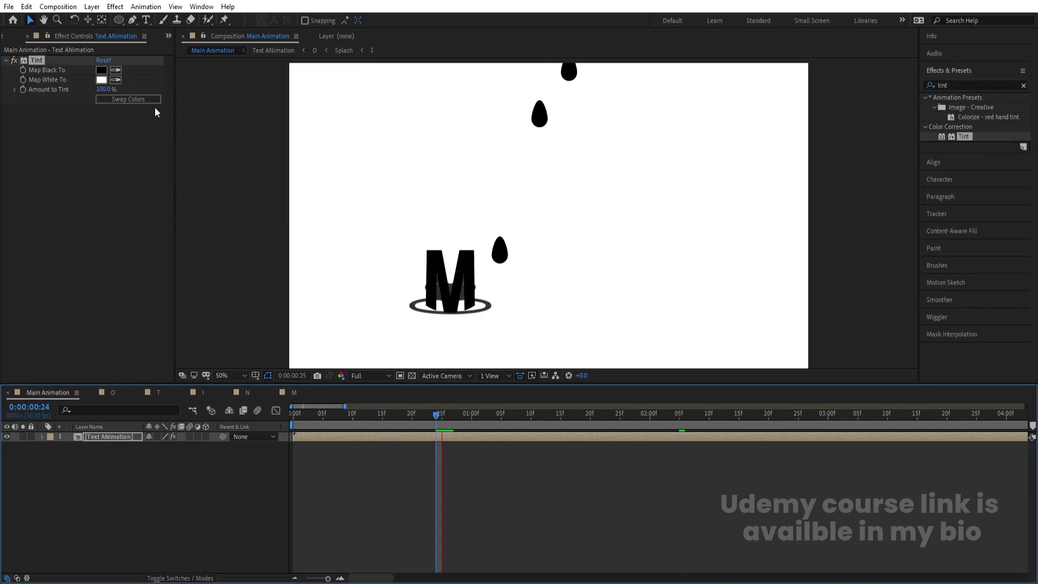
left_click(110, 514)
Step: Create a 1920 x 1080 px white solid and place it below the Text ANimation layer as the background
key("ctrl+y")
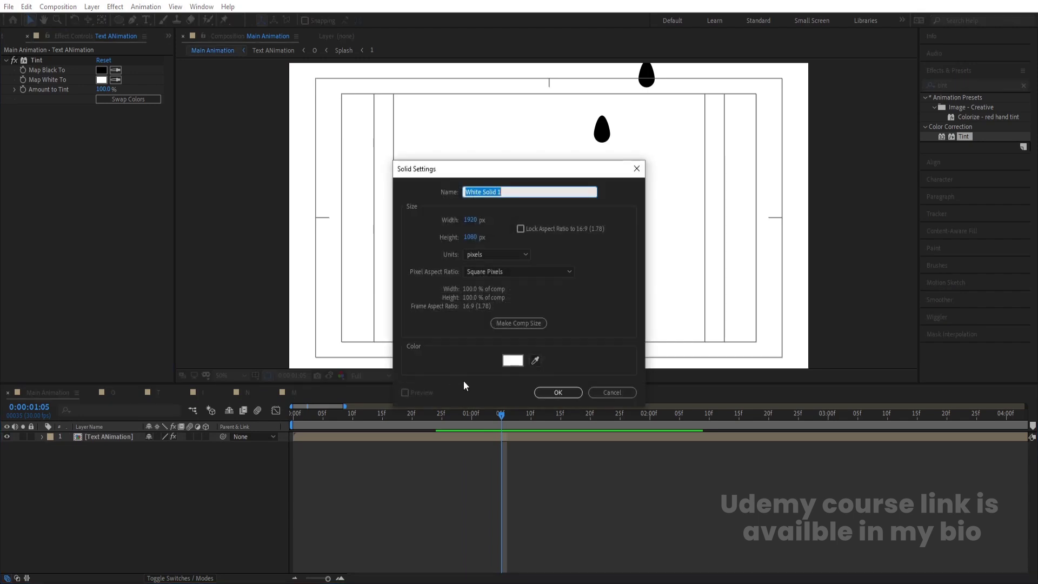
key("Return")
left_click_drag(122, 437, 116, 455)
Step: Remove the Tint effect from the Text ANimation layer
left_click(112, 437)
left_click(37, 60)
key("Delete")
Step: Add a new adjustment layer above the Text ANimation layer and apply the Tint effect to it
right_click(161, 489)
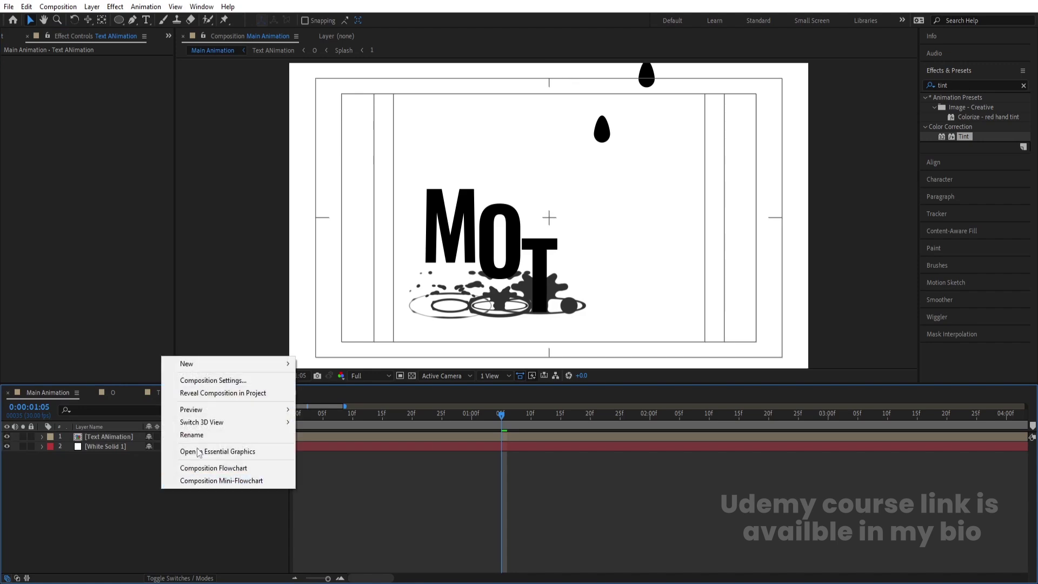
mouse_move(197, 364)
left_click(335, 455)
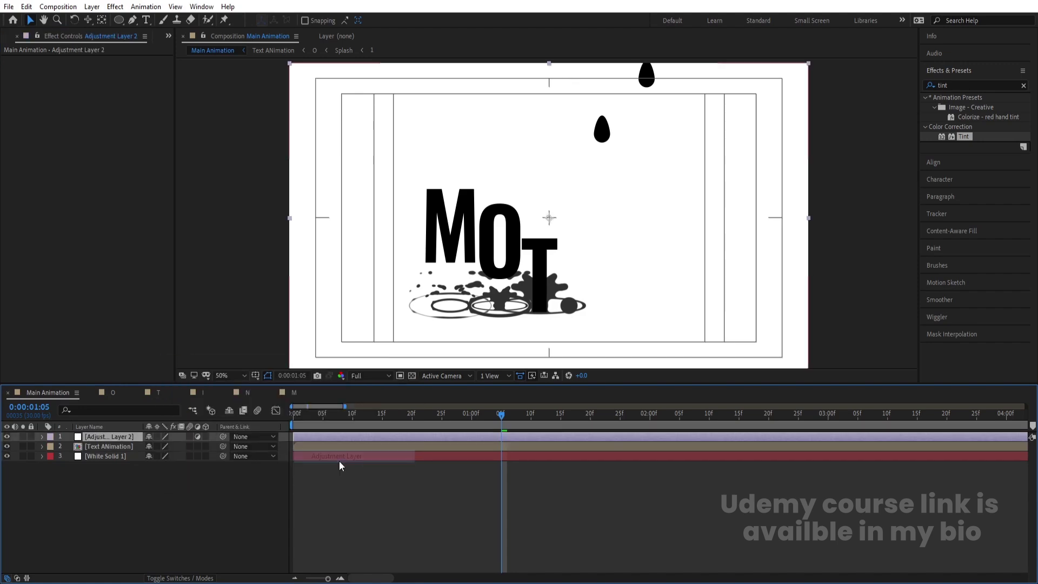
double_click(965, 135)
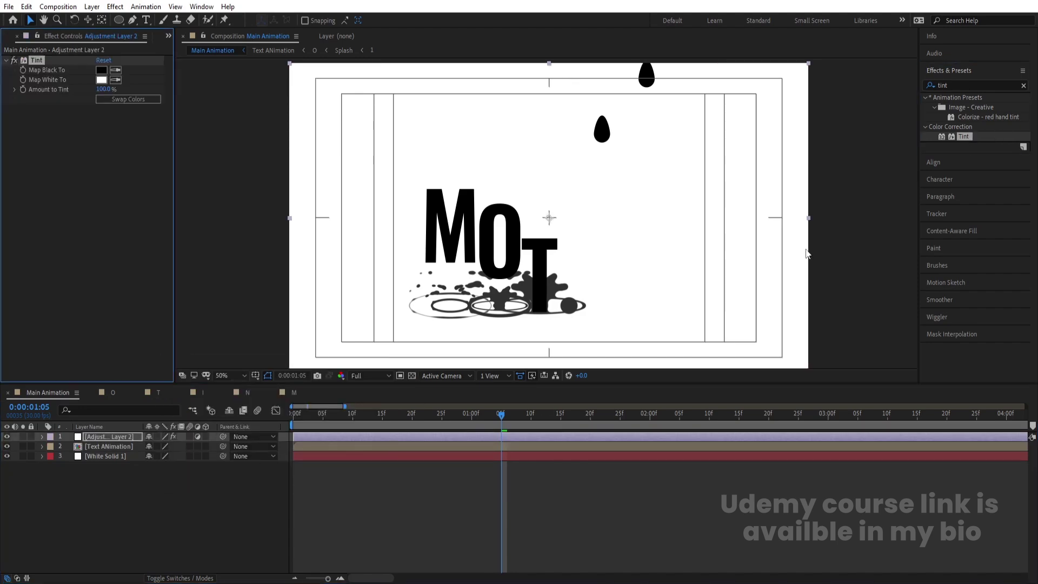
Step: Swap the black and white colours of the adjustment layer's Tint effect and play the animation from the beginning
left_click(123, 100)
key("space")
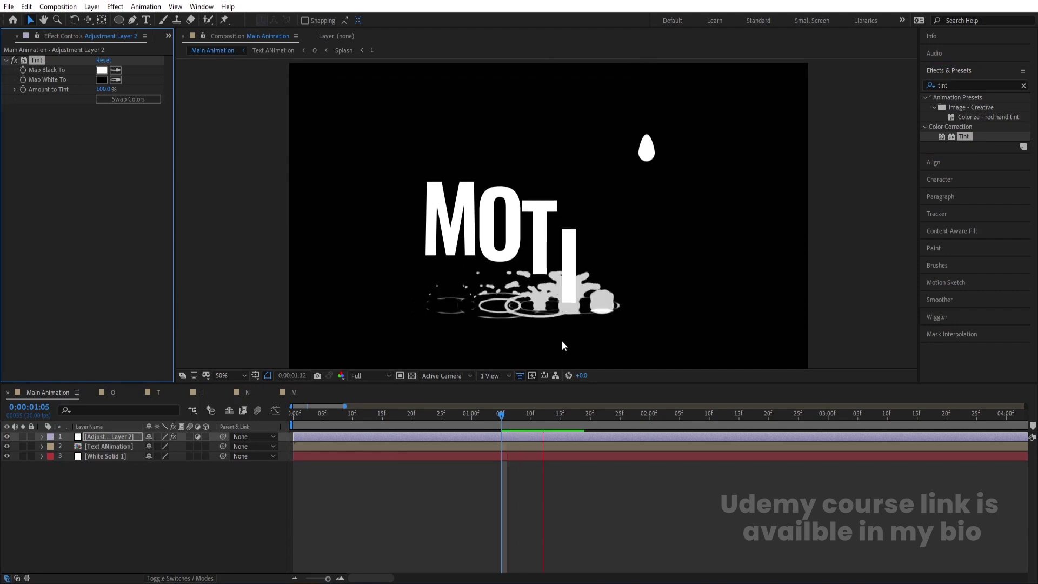
key("space")
left_click_drag(316, 416, 290, 426)
key("space")
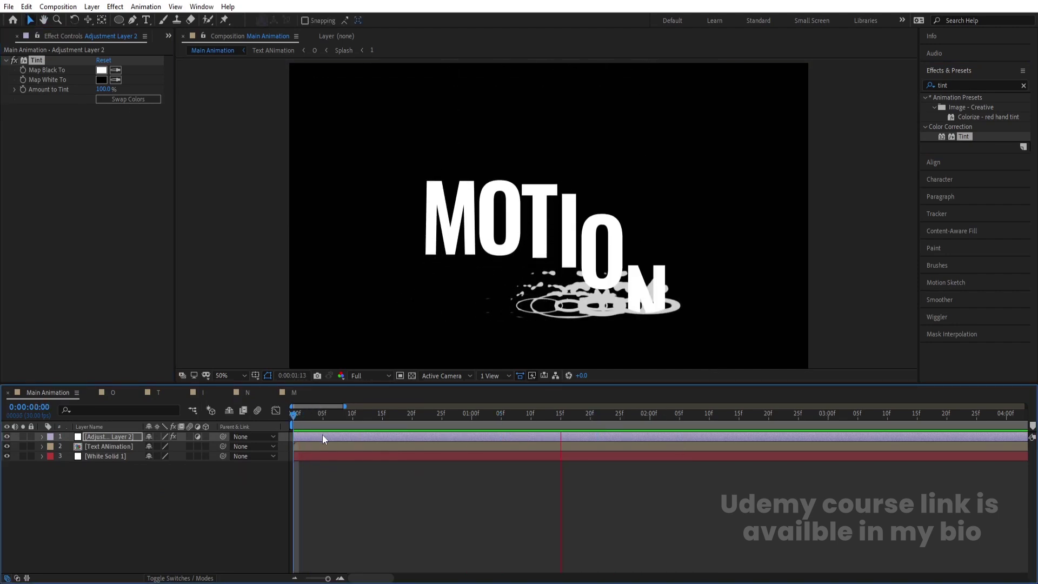
key("space")
Step: Replay part of the animation and swap the Tint effect's colours back
left_click(358, 419)
key("space")
key("space")
left_click(116, 99)
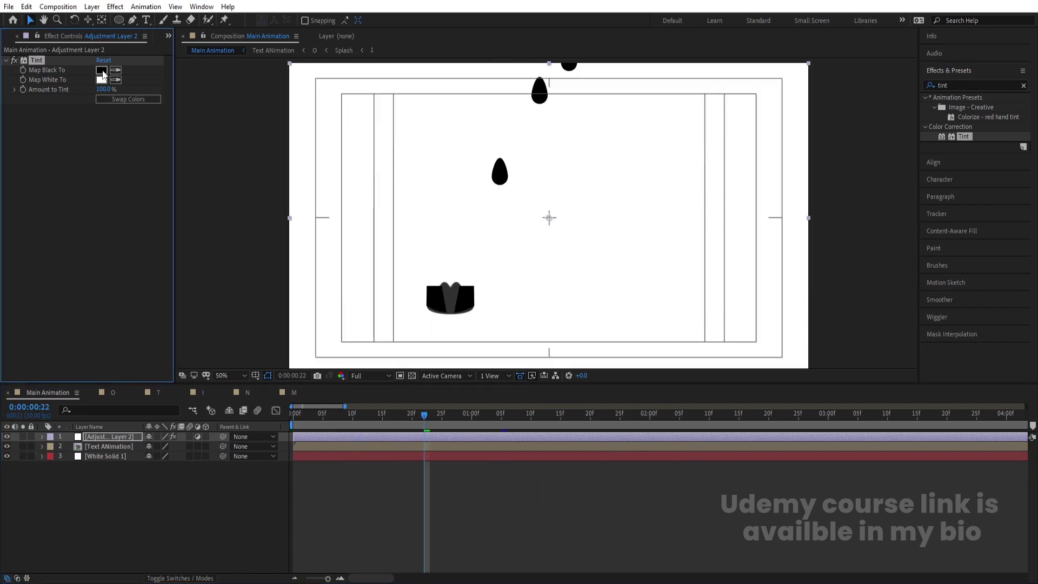
Step: Set the Tint effect's Map Black To colour to red and preview the animation
left_click(101, 70)
left_click(309, 241)
left_click(416, 223)
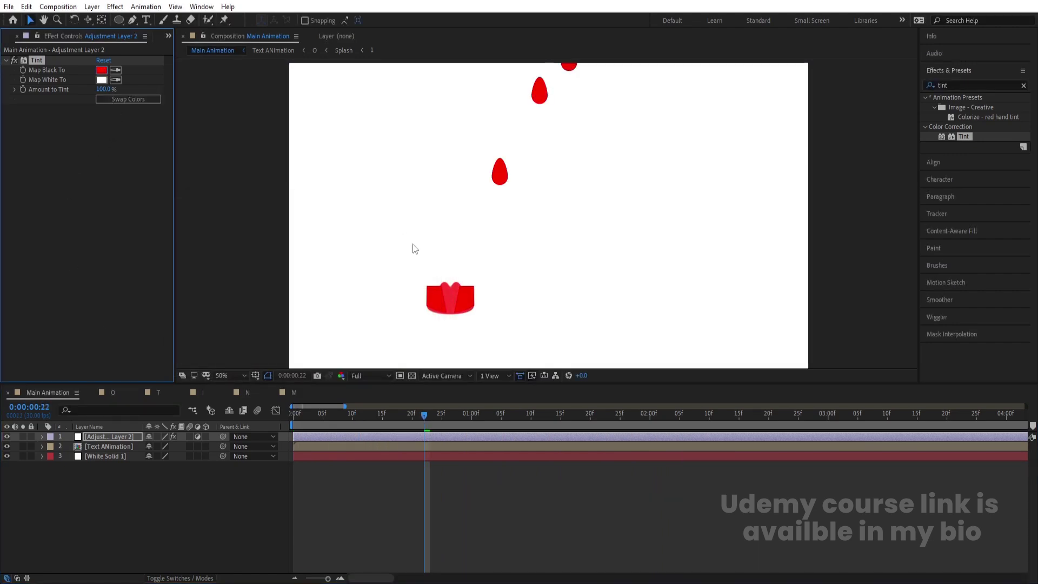
key("space")
key("space")
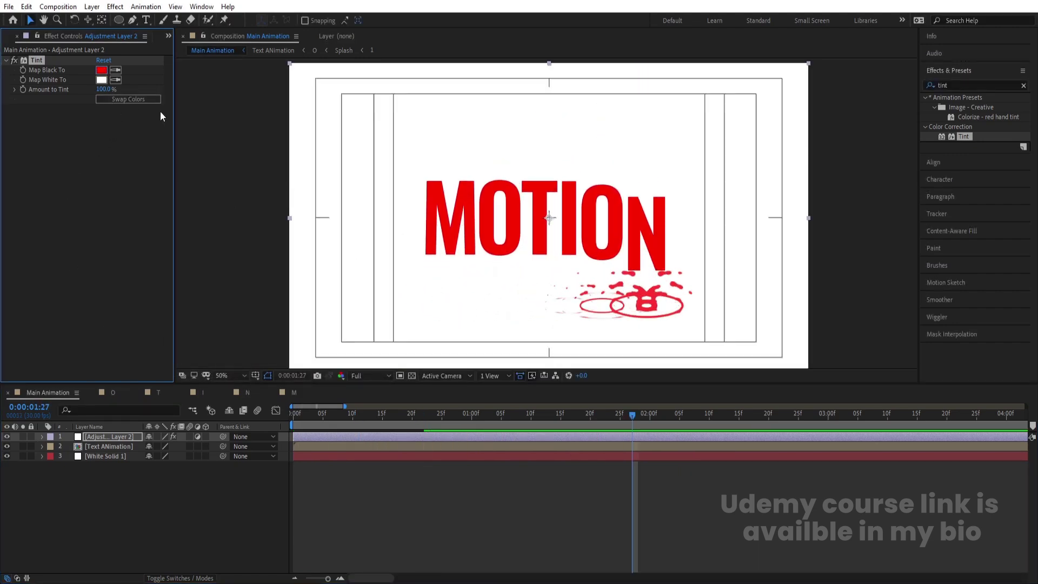
Step: Set the Tint effect's Map Black To colour to purple 6C00FF and preview the animation from near its start
left_click(101, 69)
left_click(329, 260)
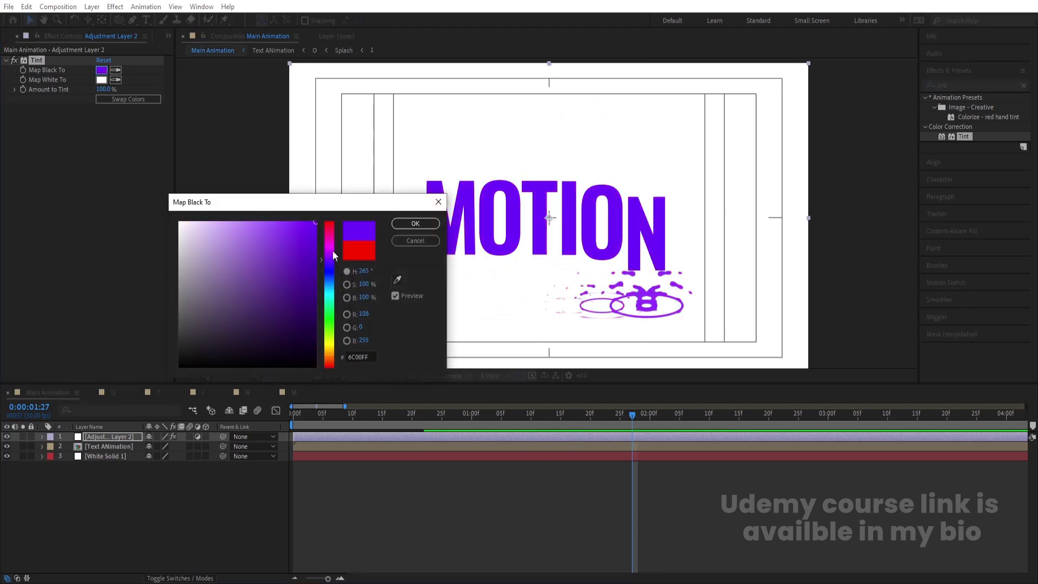
left_click(432, 223)
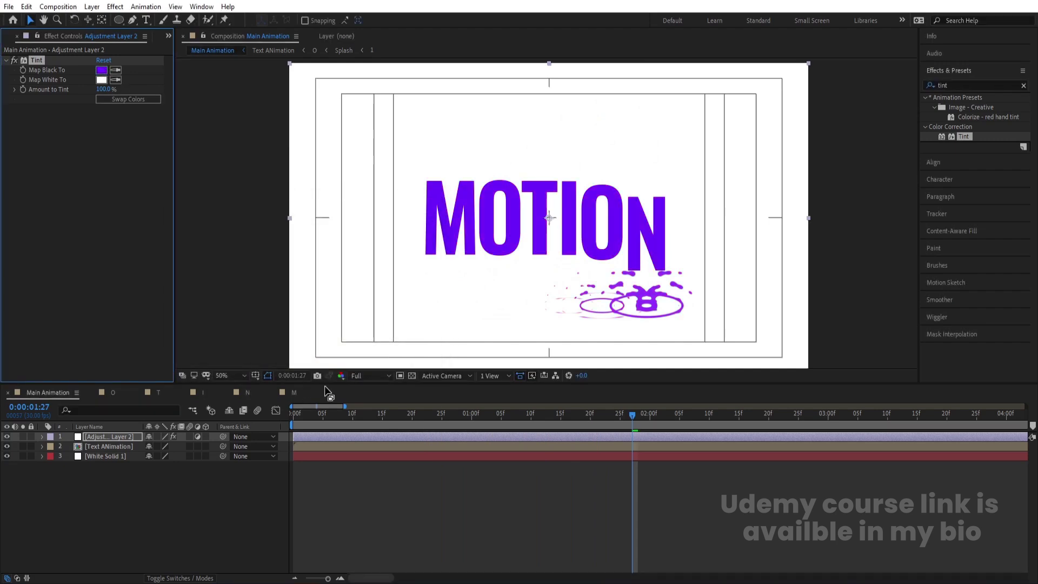
left_click(309, 419)
key("space")
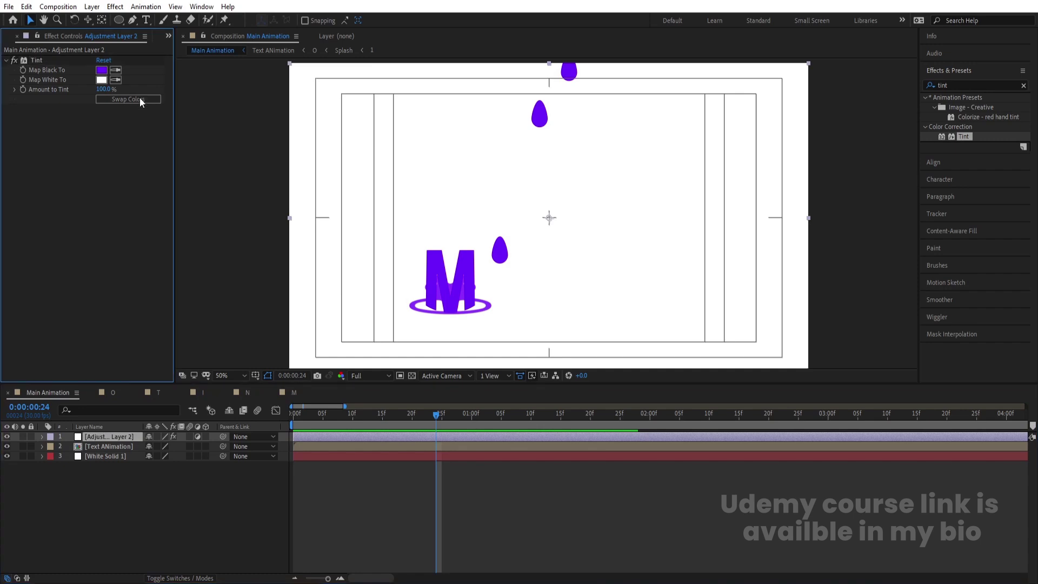
Step: Swap the Tint colours to make the text white on a purple background, and preview the animation
left_click(140, 96)
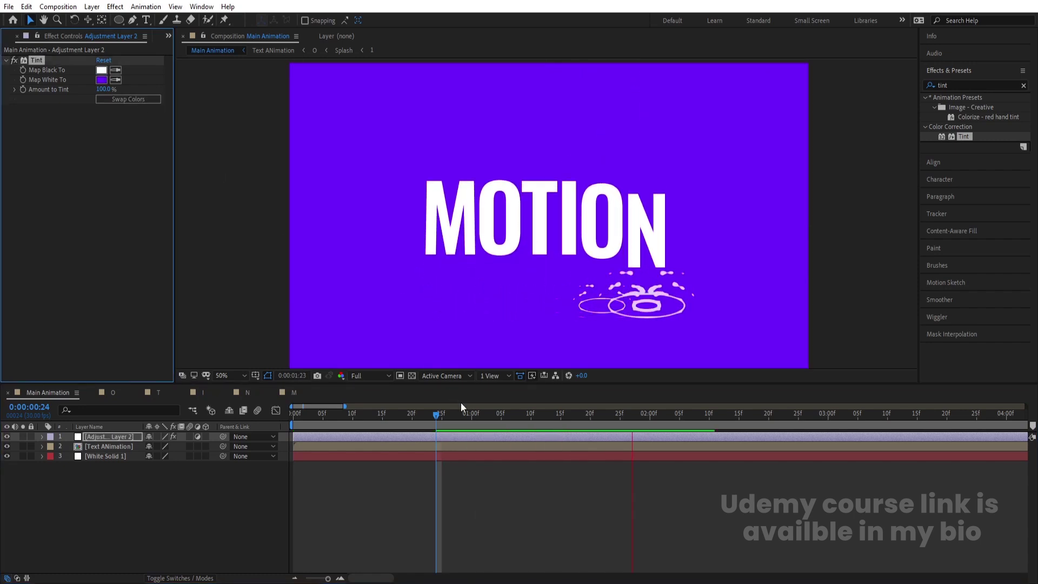
left_click_drag(461, 402, 384, 425)
key("space")
key("space")
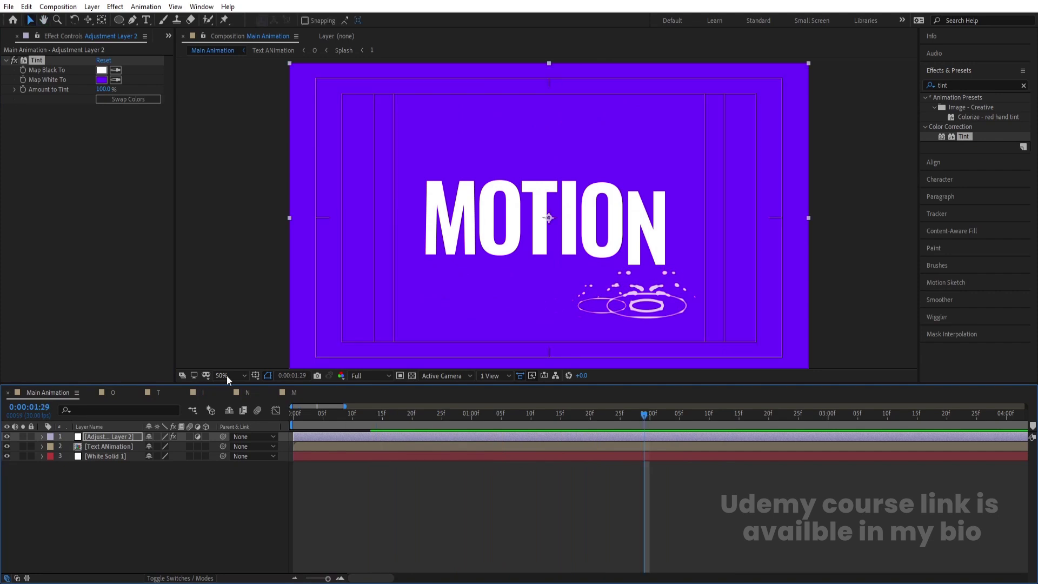
key("space")
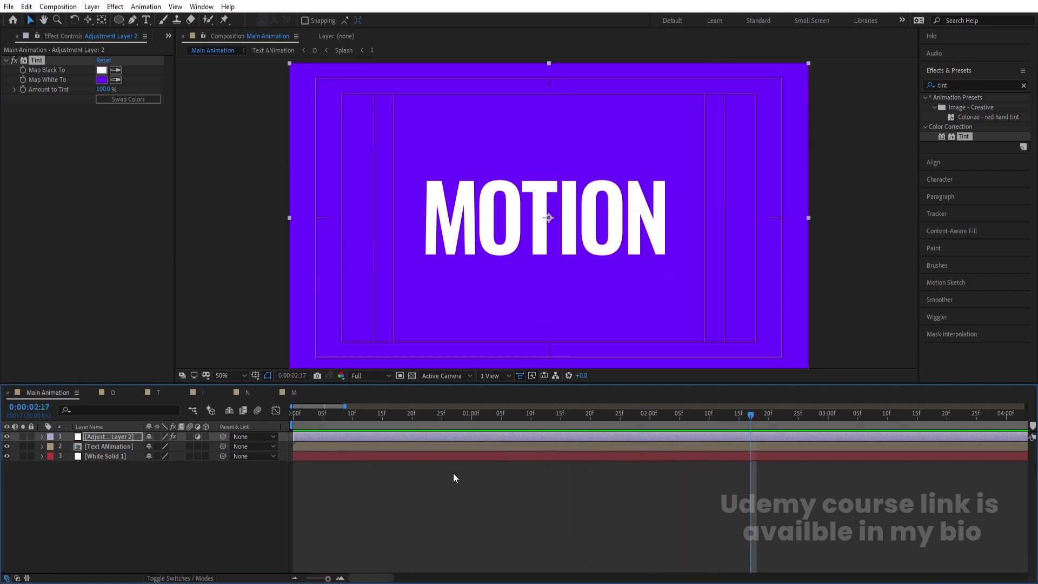